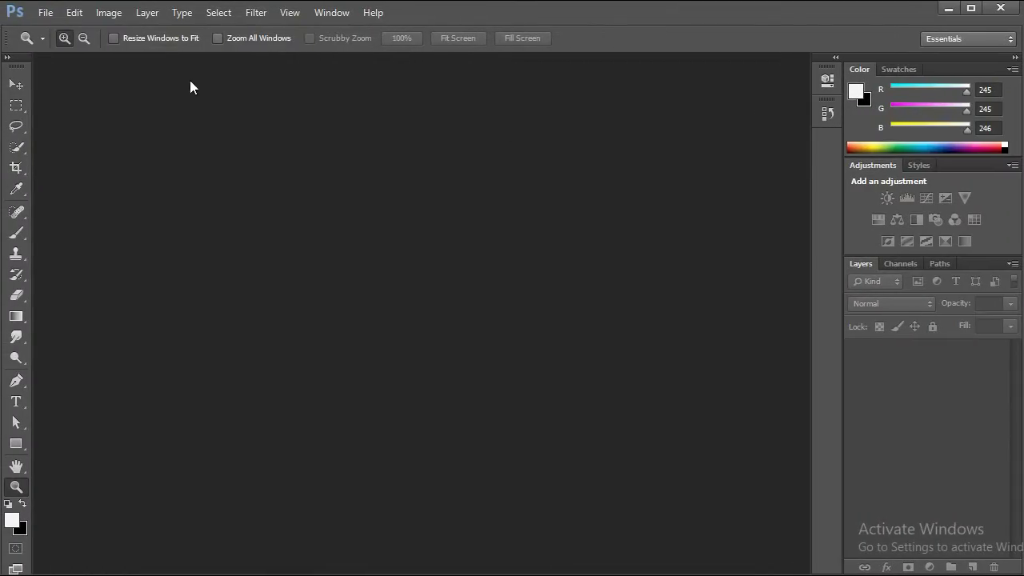
- Create a new 1500×2000 document named Rain
left_click(45, 12)
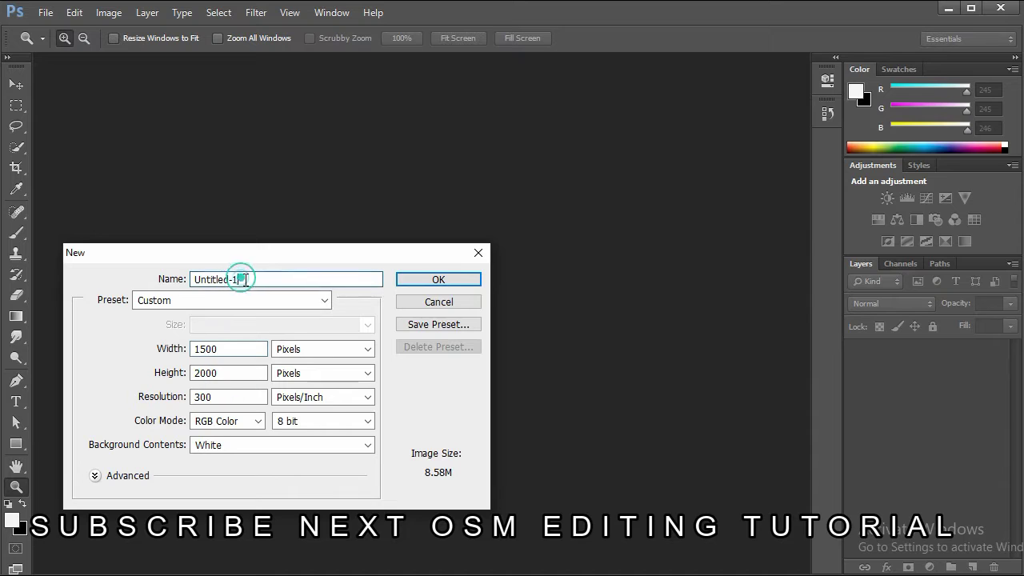
type("Rain")
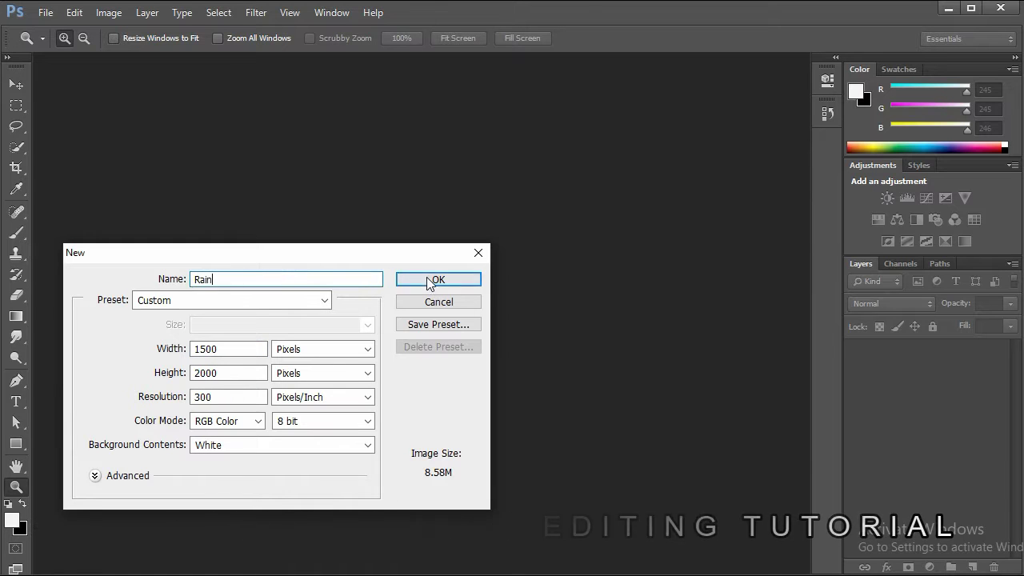
left_click(438, 279)
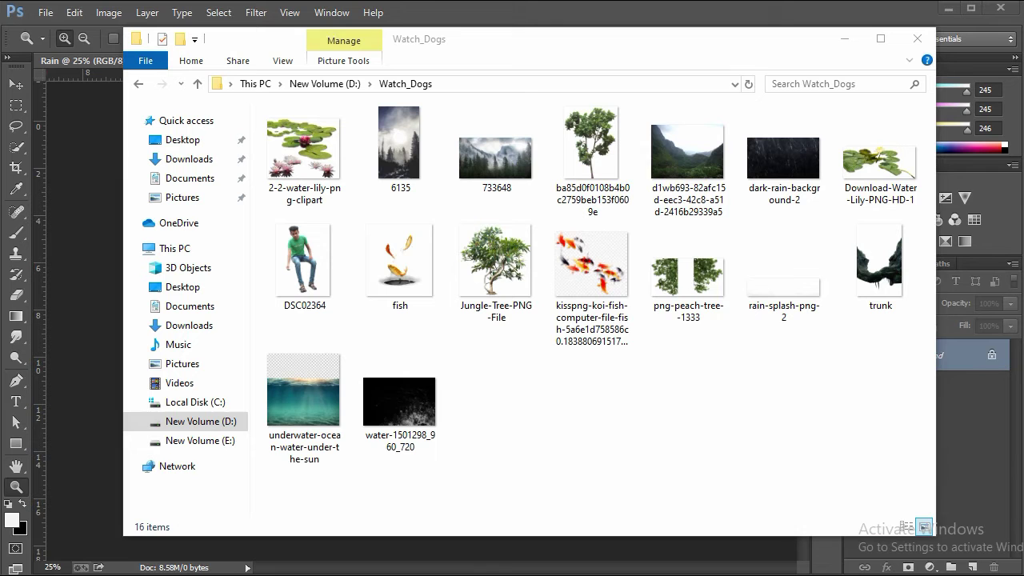
- Place the underwater ocean image across the bottom, widened to the page, and rasterize it
mouse_move(300, 385)
left_mouse_down()
mouse_move(91, 400)
mouse_move(473, 497)
left_mouse_up()
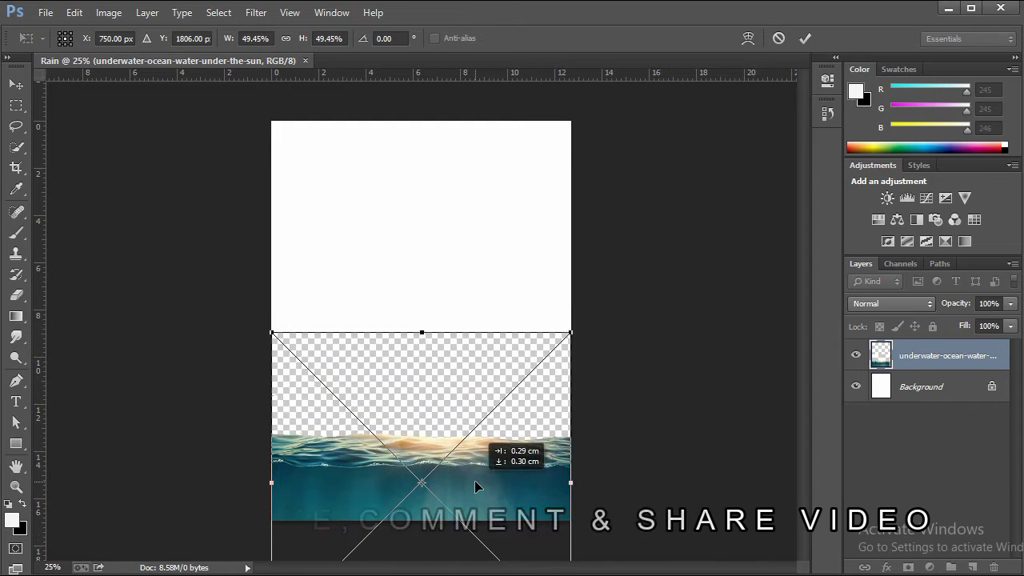
left_click_drag(267, 481, 263, 482)
left_click_drag(570, 482, 579, 482)
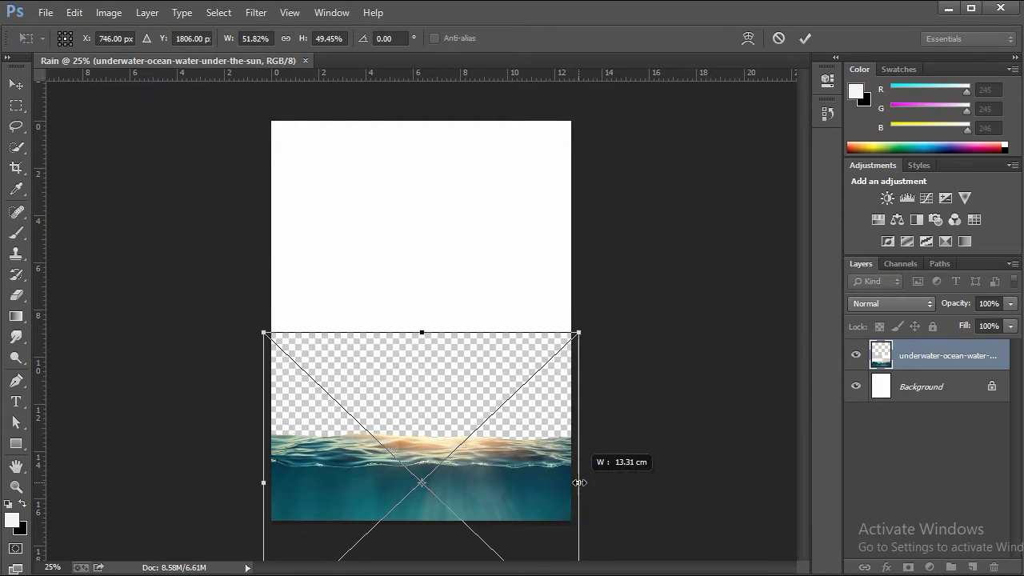
left_click_drag(480, 473, 480, 477)
left_click(804, 38)
right_click(920, 358)
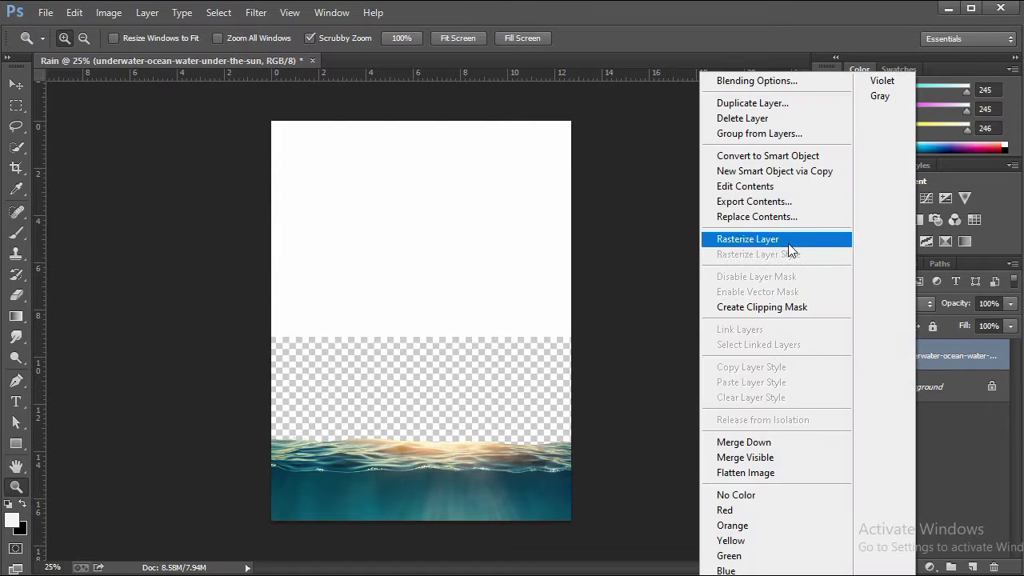
left_click(789, 235)
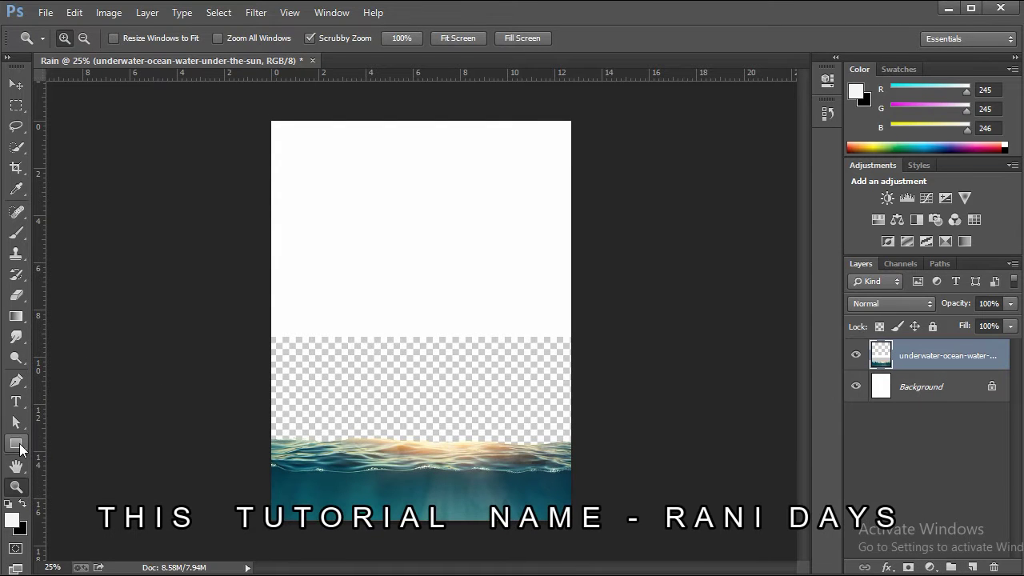
- Brighten the water image's highlights with Levels, then bring up the Watch_Dogs folder
left_click(16, 316)
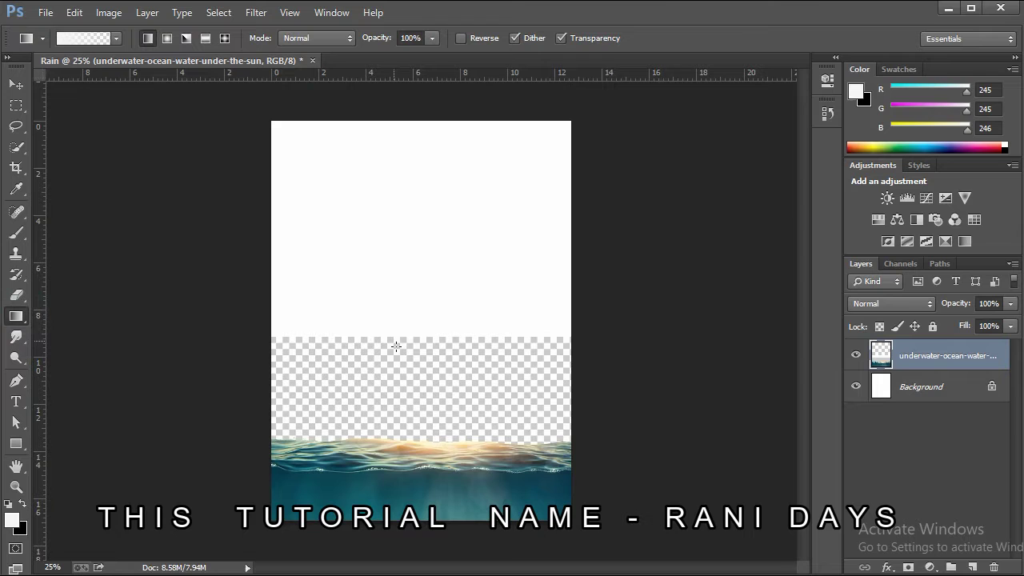
left_click(22, 503)
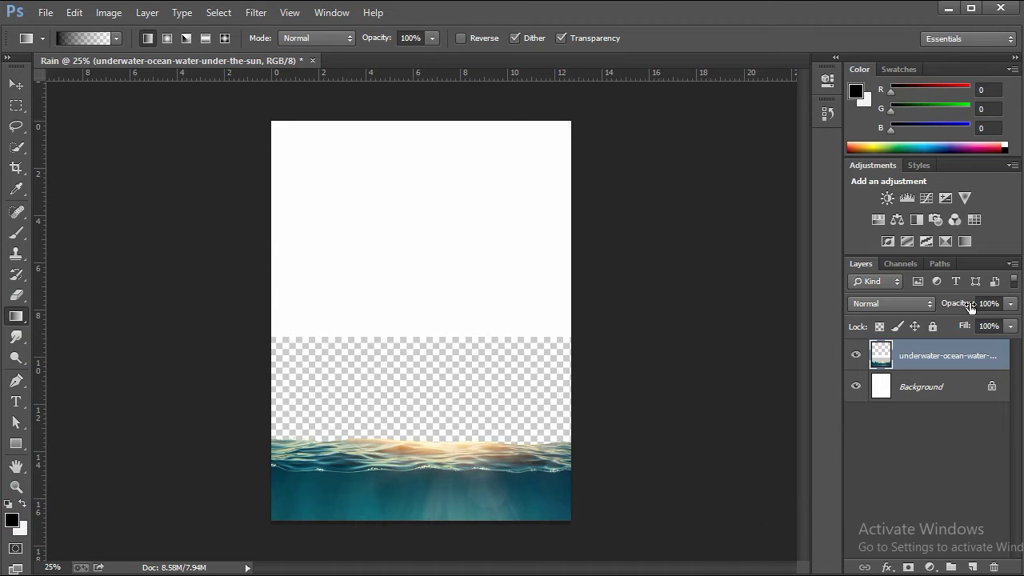
left_click(108, 12)
left_click(369, 68)
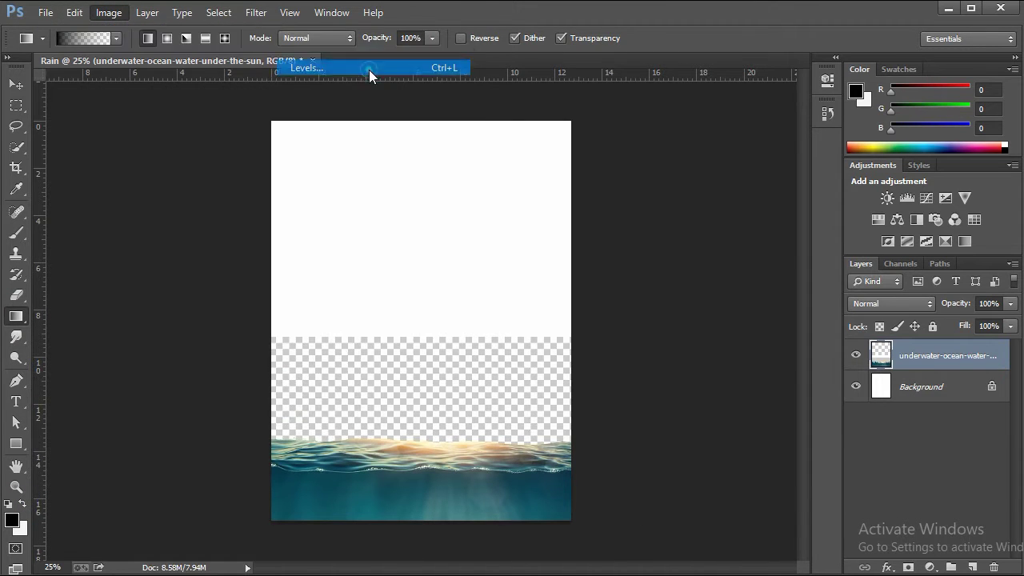
left_click_drag(816, 369, 772, 371)
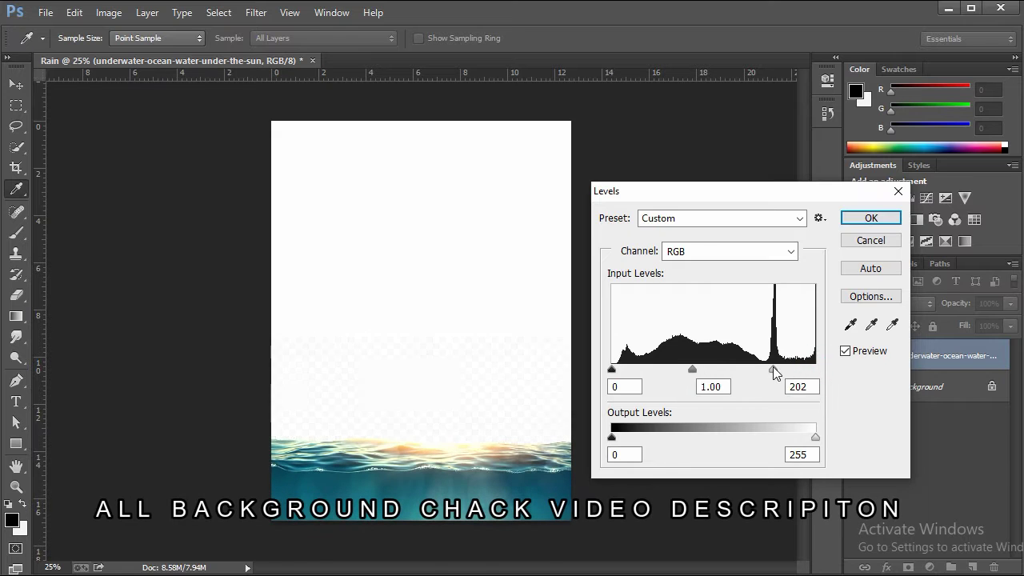
left_click(877, 223)
key("g")
key("alt+Tab")
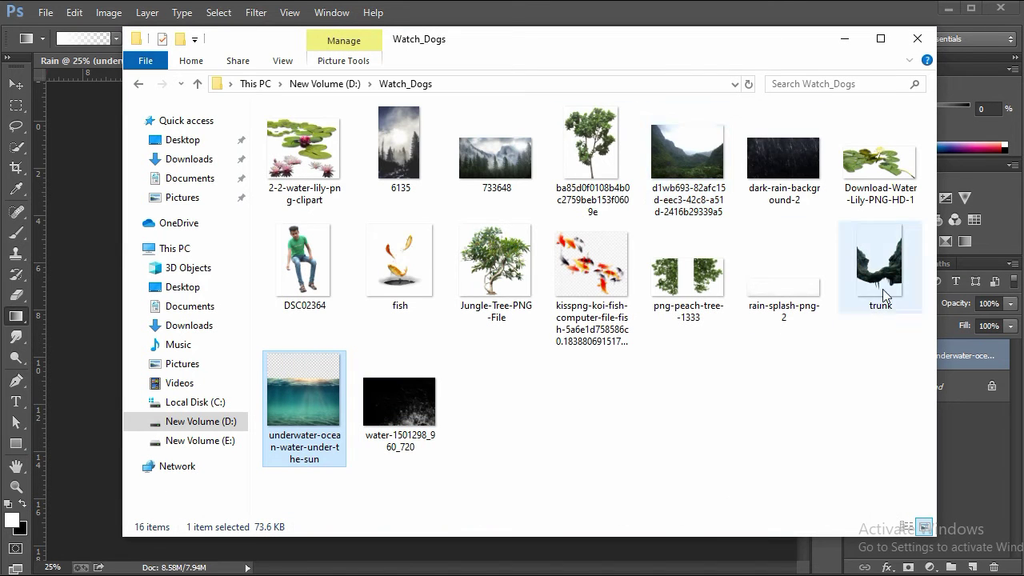
- Place the mossy trunk image, stretched to the left edge and positioned above the water
left_click_drag(880, 264, 484, 443)
left_click_drag(471, 393, 498, 409)
left_click_drag(322, 330, 270, 330)
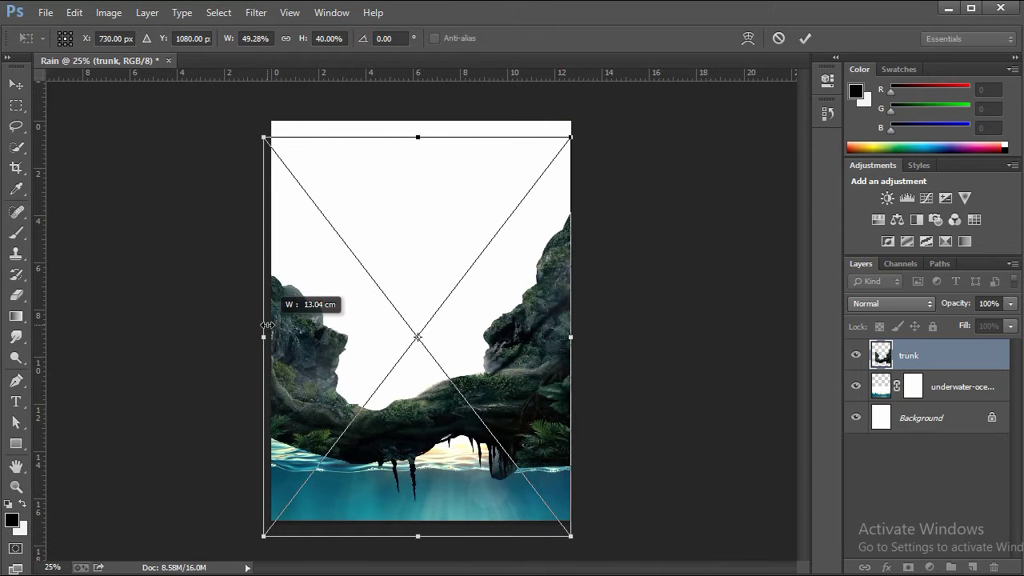
left_click_drag(444, 402, 450, 361)
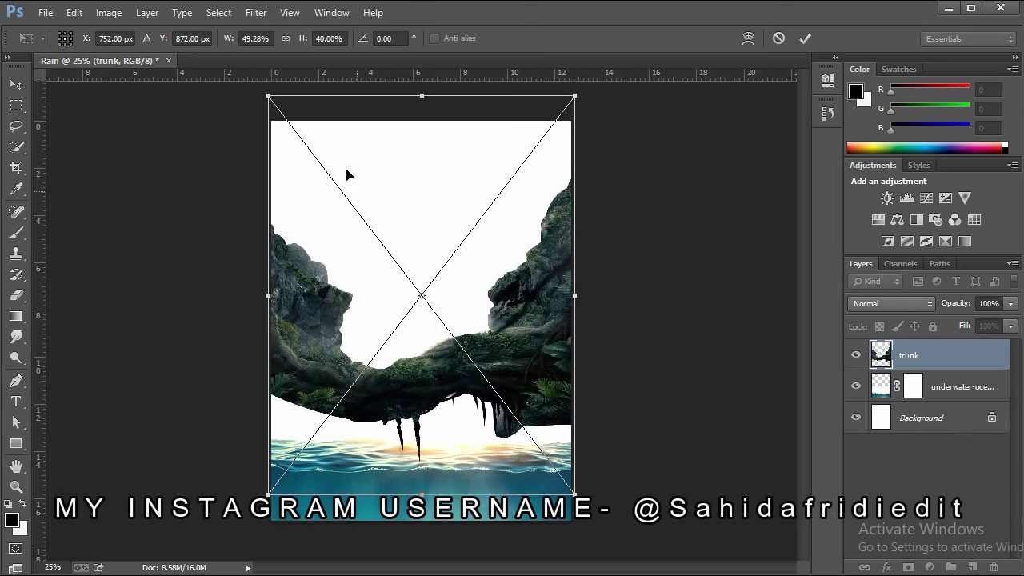
left_click_drag(268, 97, 317, 171)
left_click_drag(362, 327, 273, 326)
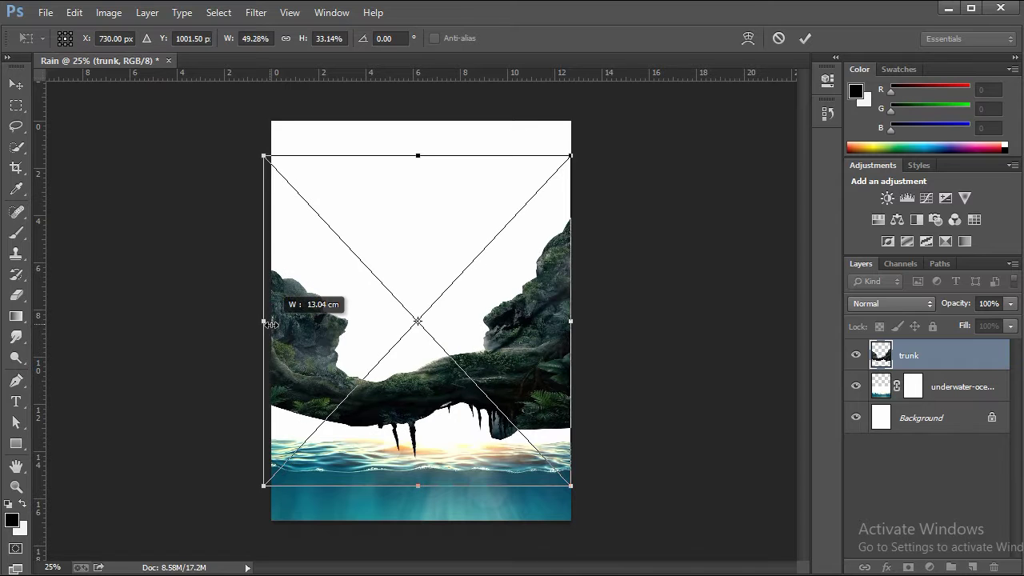
left_click(805, 38)
- Move the trunk layer below the water layer and rasterize it
key("g")
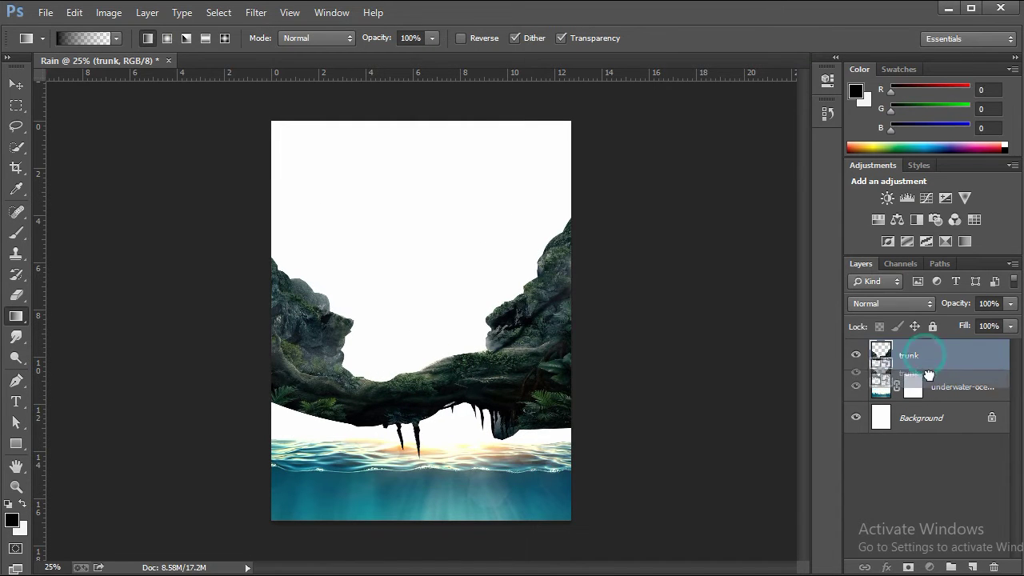
left_click_drag(927, 376, 928, 386)
right_click(927, 387)
left_click(760, 239)
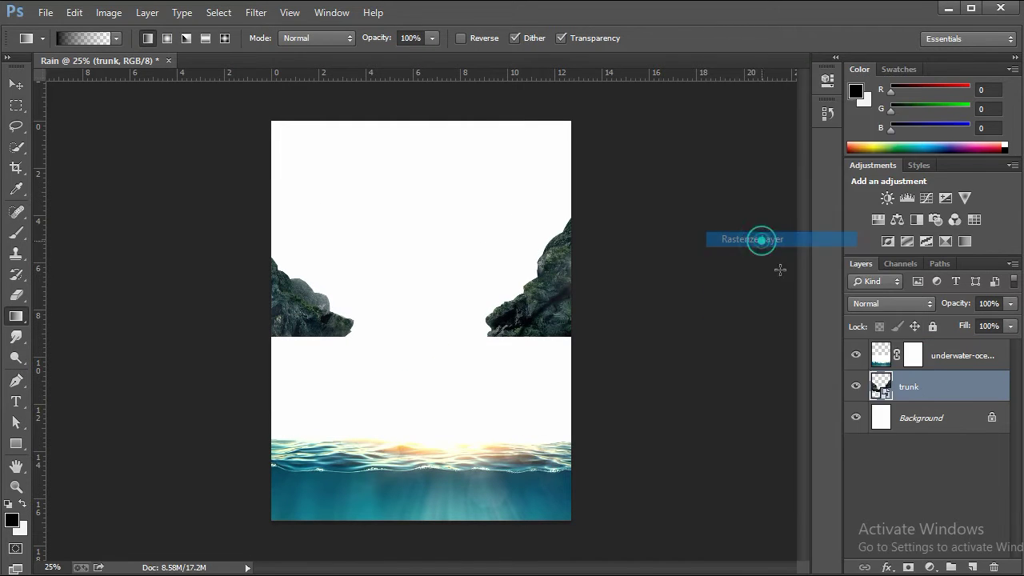
- Gradient-fade the water layer's mask to reveal the trunk, then return to the Watch_Dogs folder
left_click(912, 354)
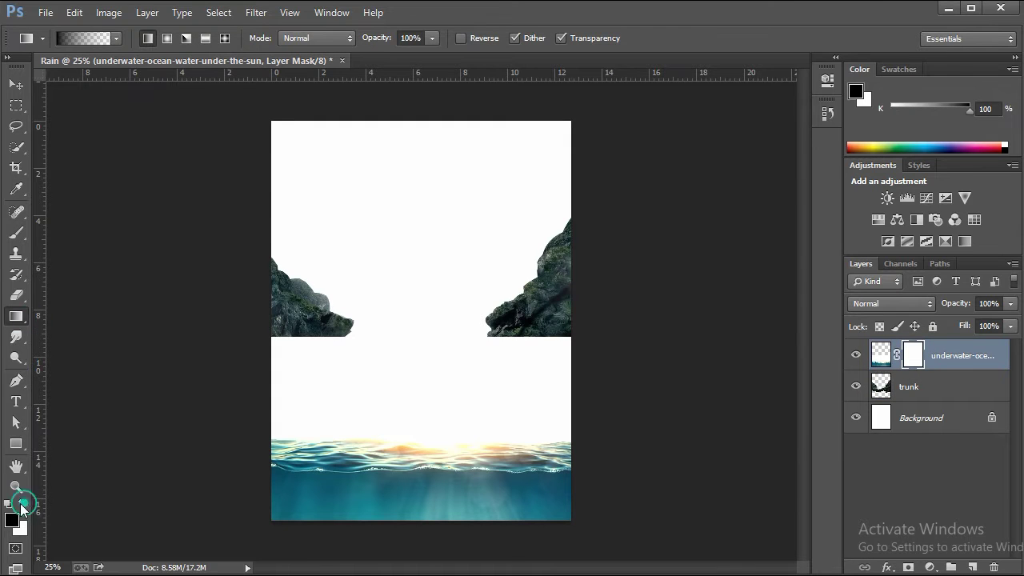
left_click_drag(425, 438, 427, 460)
left_click_drag(431, 392, 428, 463)
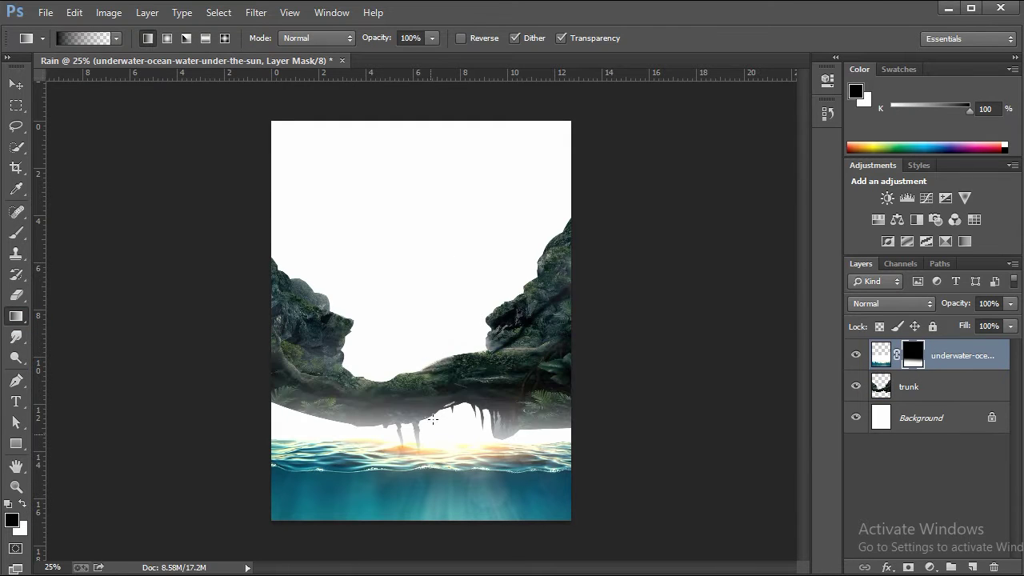
left_click_drag(433, 336, 432, 462)
left_click_drag(429, 378, 432, 464)
left_click_drag(423, 398, 443, 442)
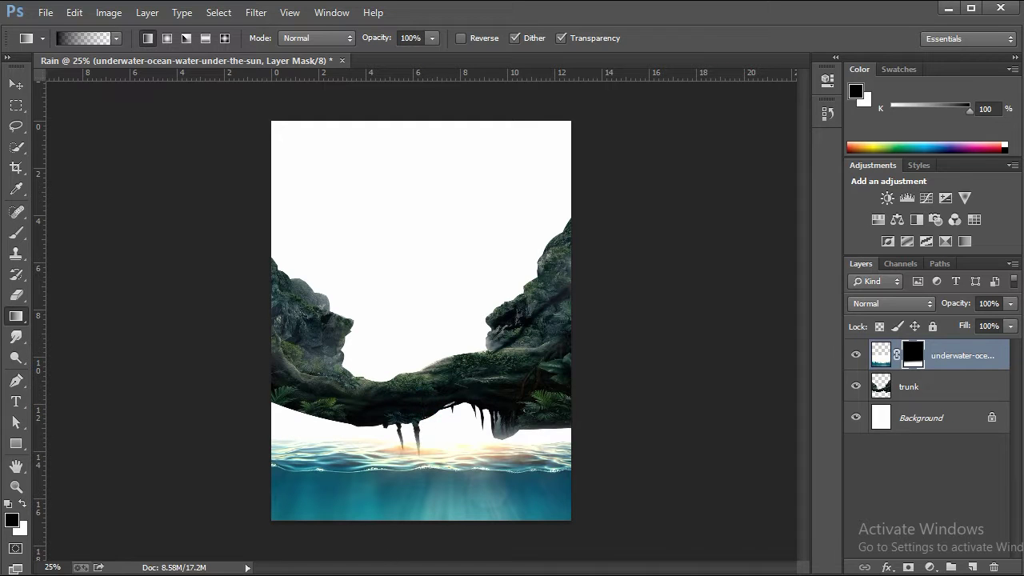
key("alt+Tab")
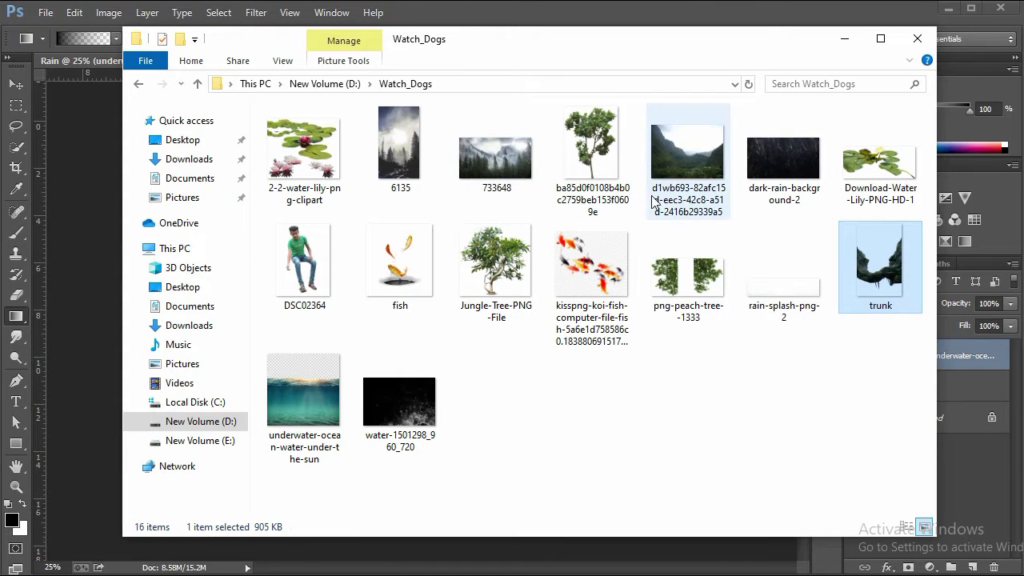
- Place the green valley photo d1wb693, enlarge it slightly and move it behind the trunk
mouse_move(654, 201)
left_mouse_down()
mouse_move(163, 319)
mouse_move(368, 352)
left_mouse_up()
left_click_drag(489, 426, 489, 450)
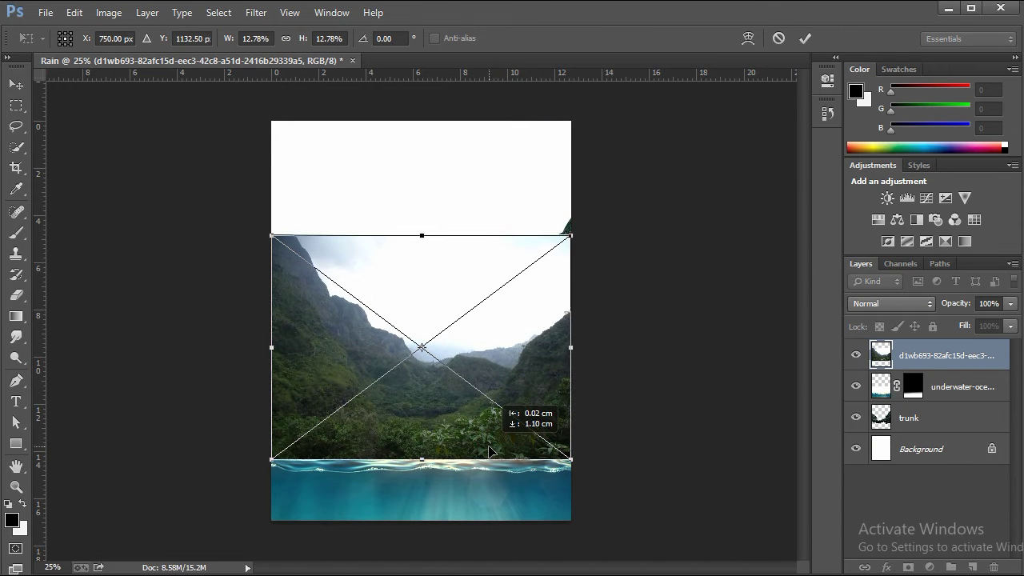
left_click_drag(268, 237, 269, 230)
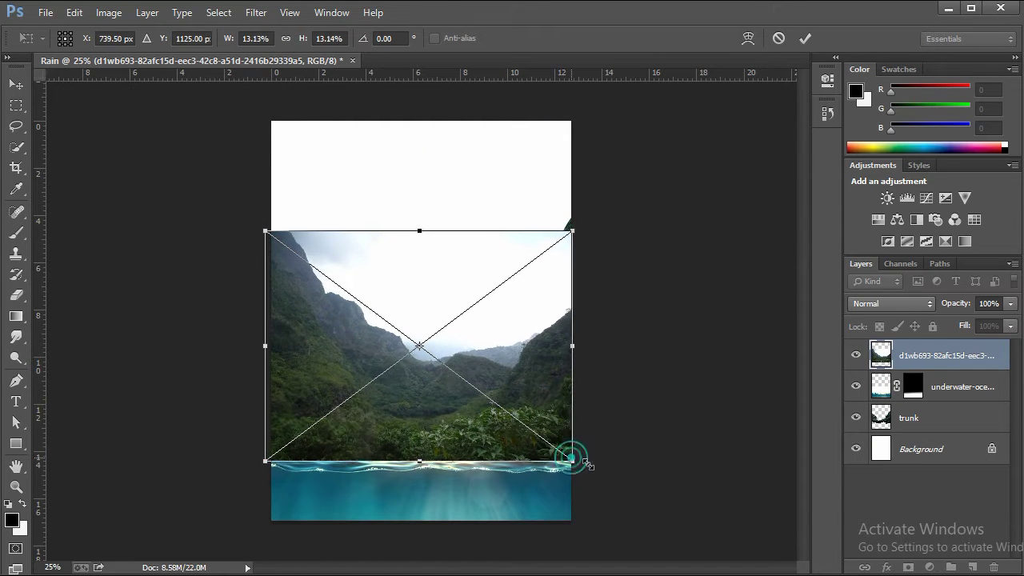
left_click_drag(582, 455, 583, 470)
left_click(804, 38)
key("g")
left_click_drag(906, 359, 950, 423)
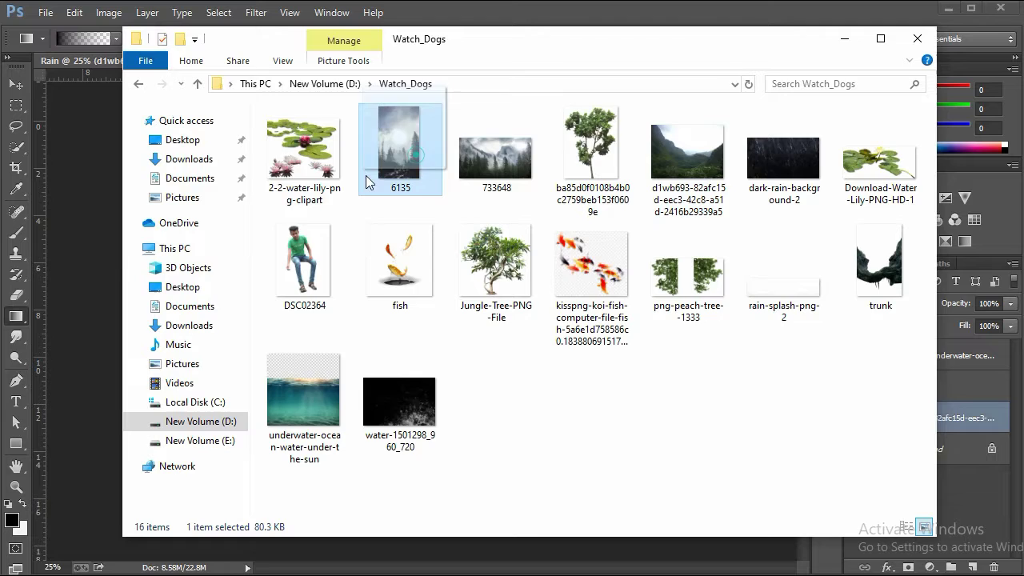
- Add cloudy sky image 6135 behind the valley, stretched taller and wider
left_click_drag(404, 148, 90, 282)
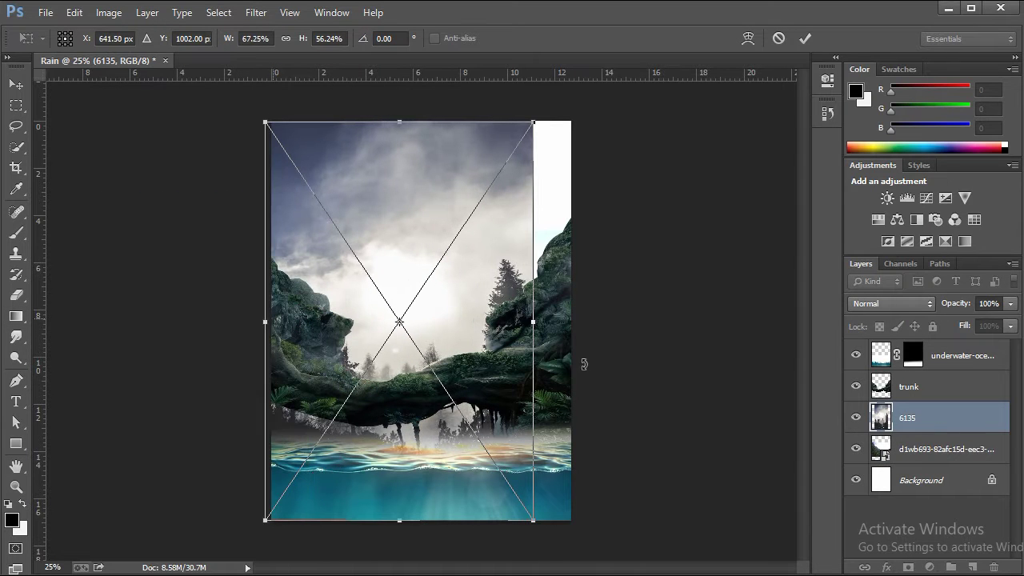
left_click_drag(533, 322, 579, 322)
left_click(805, 42)
key("g")
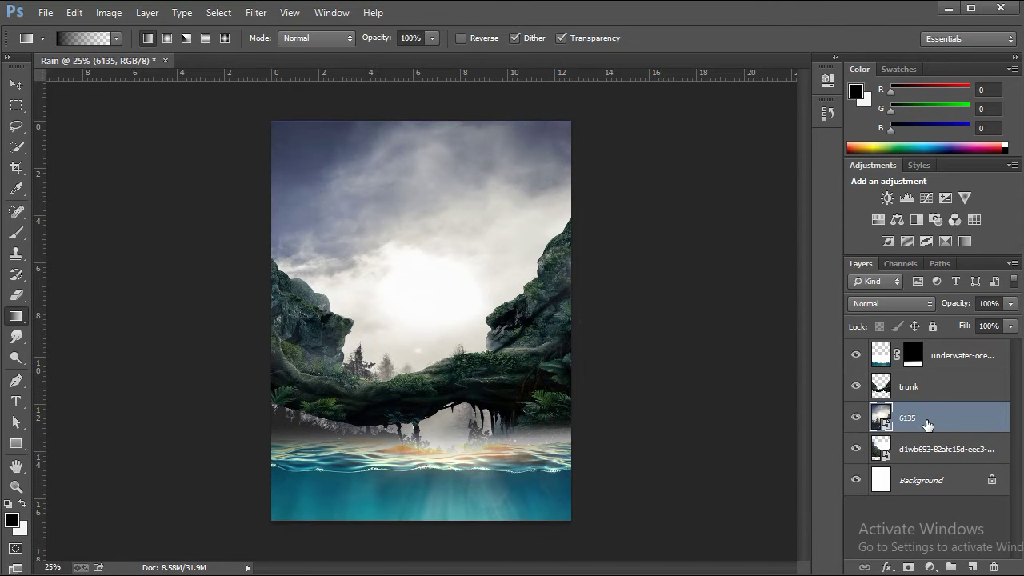
left_click_drag(928, 436, 928, 452)
key("v")
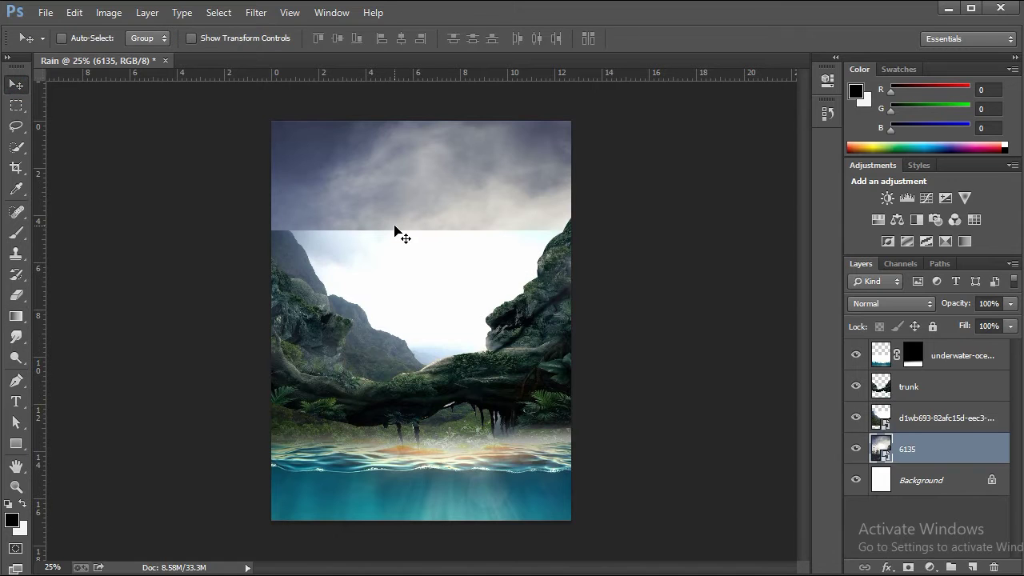
key("ctrl+t")
left_click_drag(418, 112, 418, 90)
left_click_drag(418, 235, 418, 196)
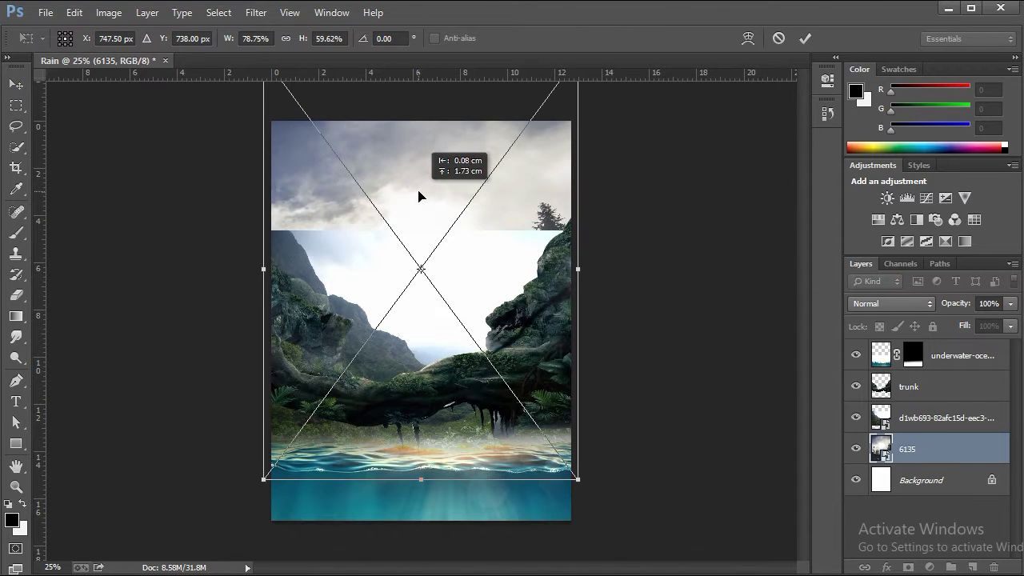
left_click_drag(579, 273, 586, 272)
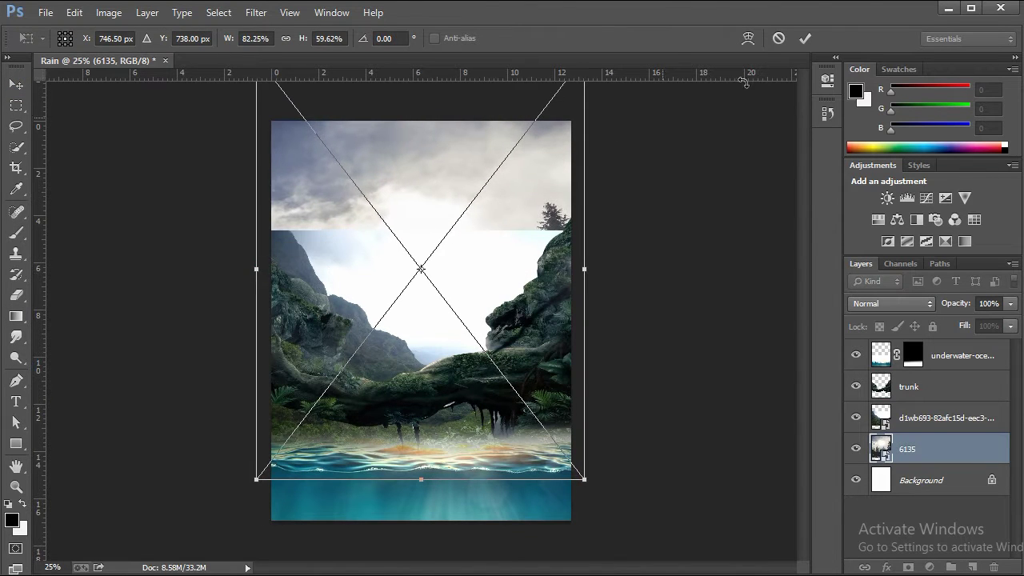
left_click(805, 38)
- Mask the valley layer with a gradient and black brush to reveal misty trees, then drop in mountain image 733648
right_click(889, 420)
key("Escape")
left_click(948, 420)
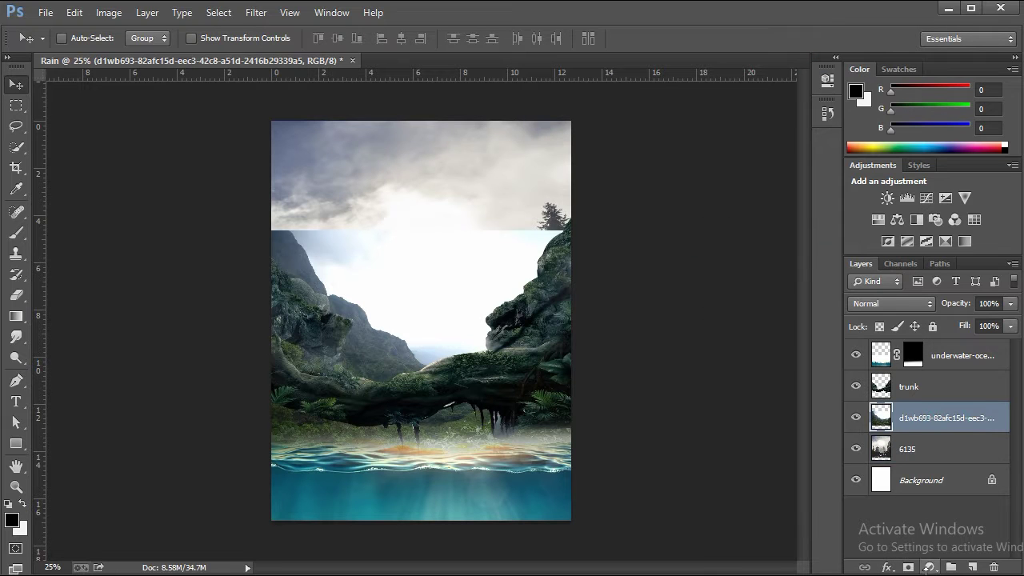
left_click(908, 567)
left_click(18, 315)
left_click_drag(445, 213, 444, 303)
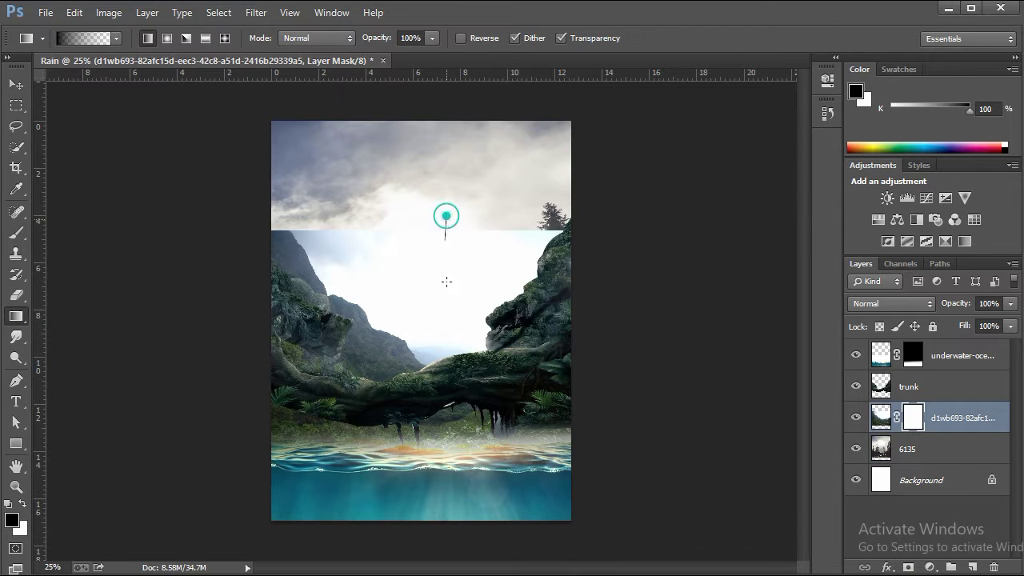
left_click(15, 231)
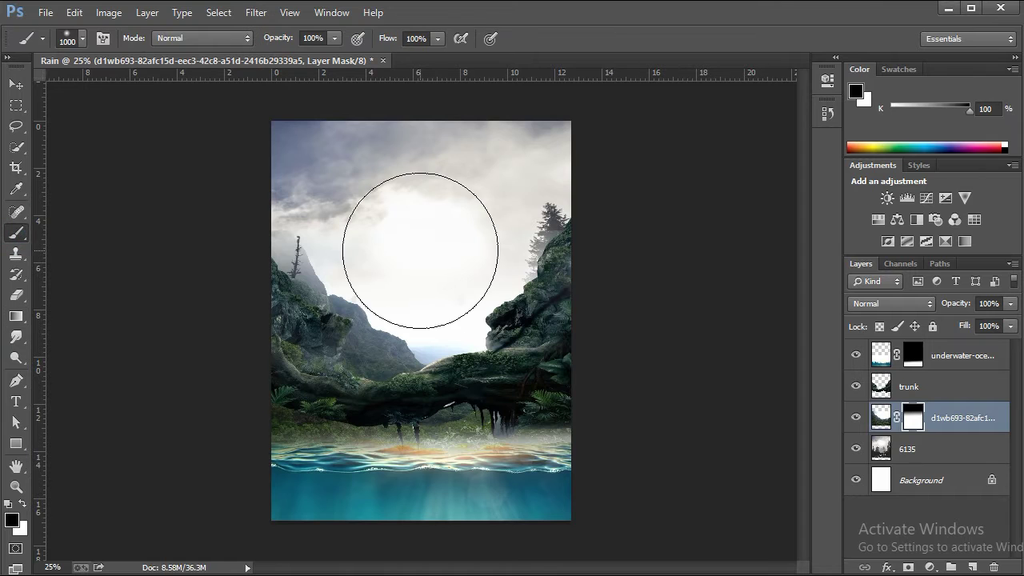
key("bracketleft")
mouse_move(430, 308)
left_mouse_down()
mouse_move(436, 226)
mouse_move(434, 248)
left_mouse_up()
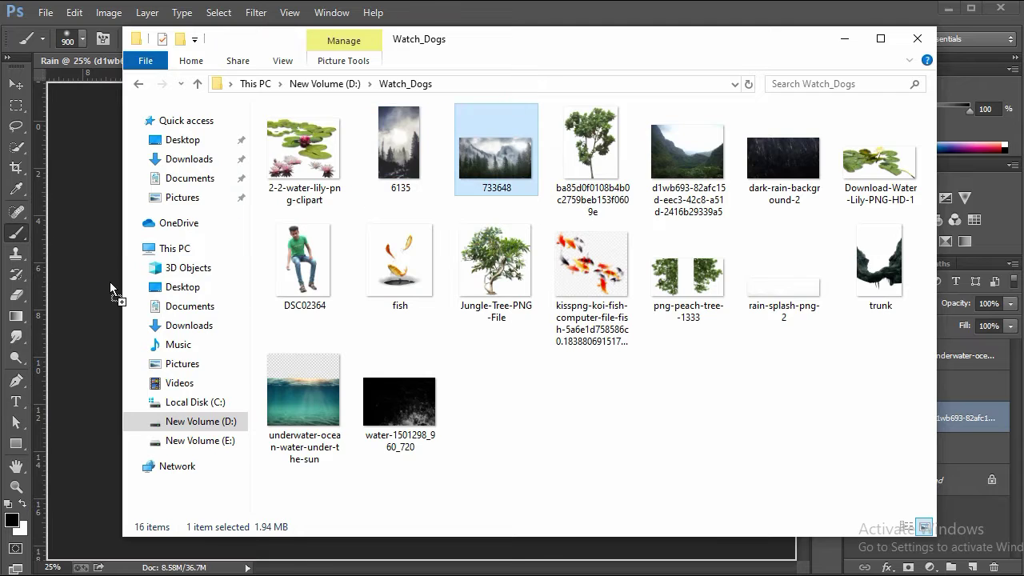
left_click(357, 342)
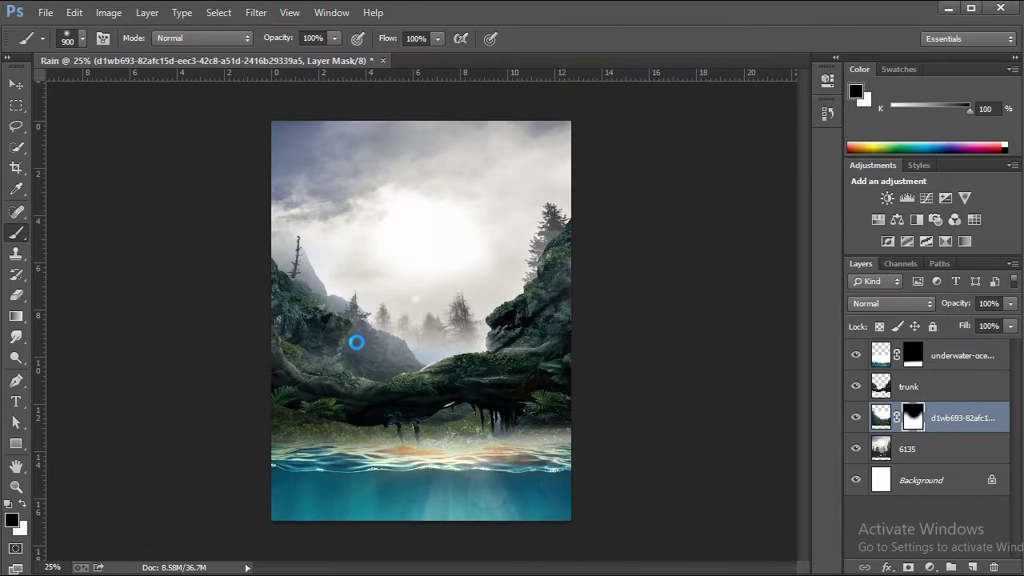
left_click_drag(480, 342, 483, 346)
- Commit and rasterize mountain layer 733648, gradient-soften its top edge, and move it beneath the jungle layer
left_click(807, 40)
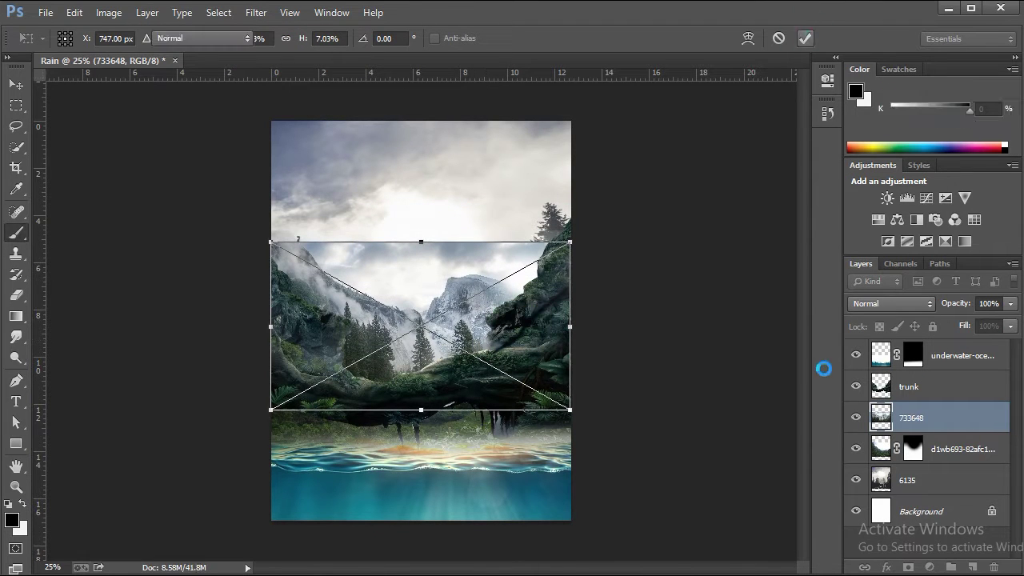
right_click(944, 418)
left_click(800, 239)
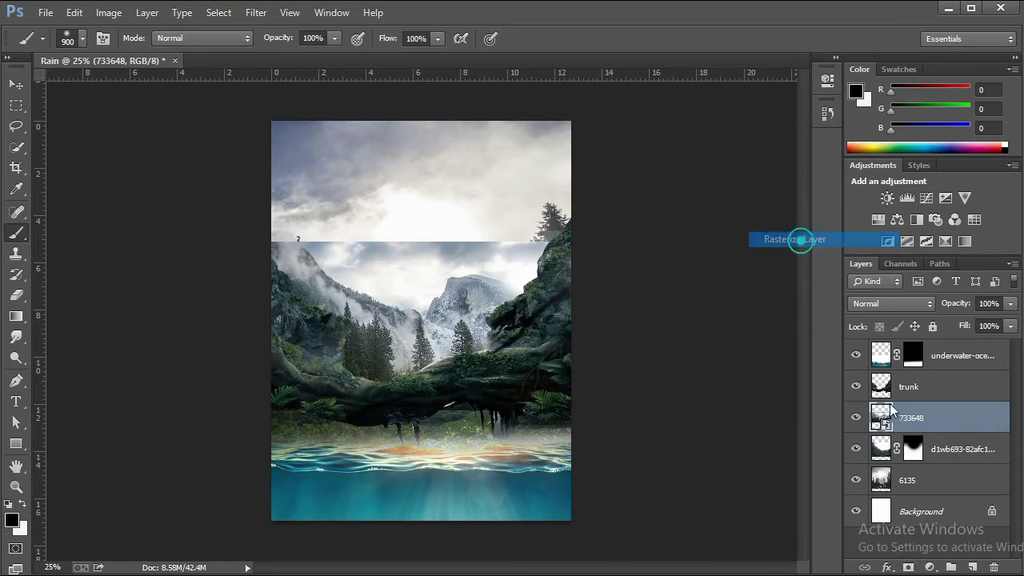
left_click(18, 322)
left_click_drag(413, 239, 421, 310)
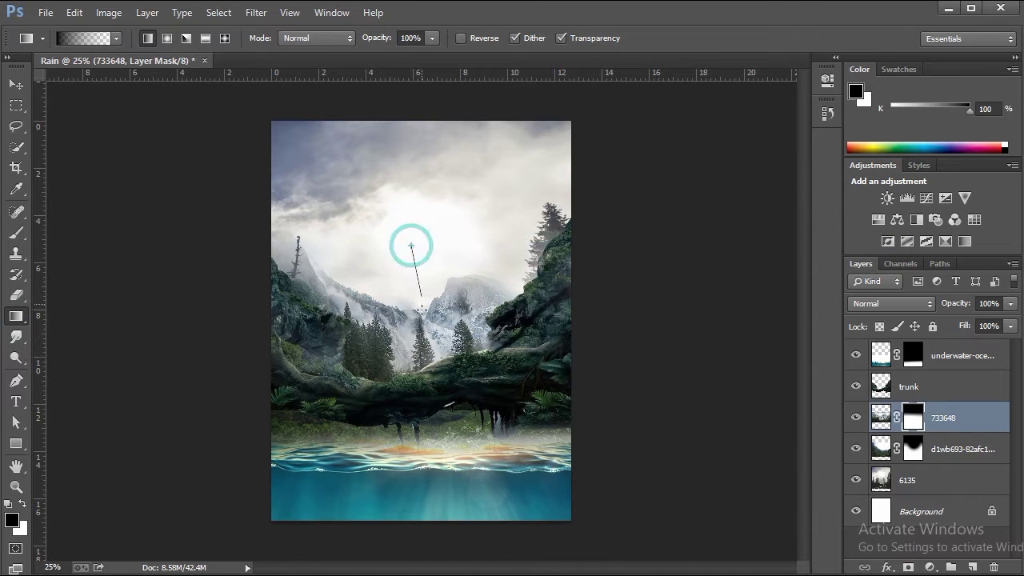
mouse_move(959, 434)
left_mouse_down()
mouse_move(962, 464)
mouse_move(962, 406)
left_mouse_up()
- Shift the mountain image down and enlarge it to about 105%
left_click(16, 83)
left_click_drag(439, 344, 437, 362)
key("ctrl+t")
left_click_drag(272, 270, 263, 266)
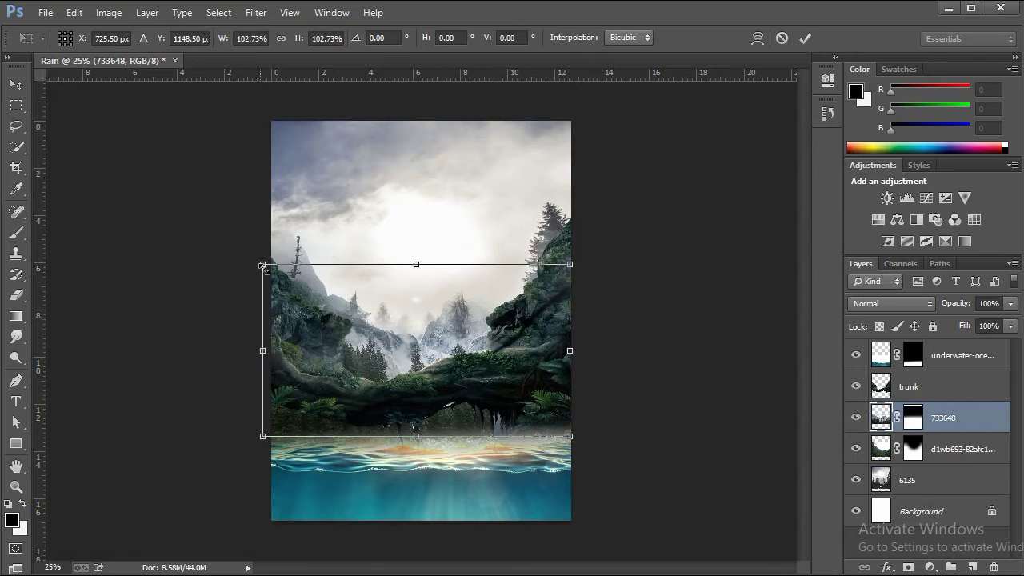
mouse_move(568, 435)
left_mouse_down()
mouse_move(576, 440)
mouse_move(541, 428)
left_mouse_up()
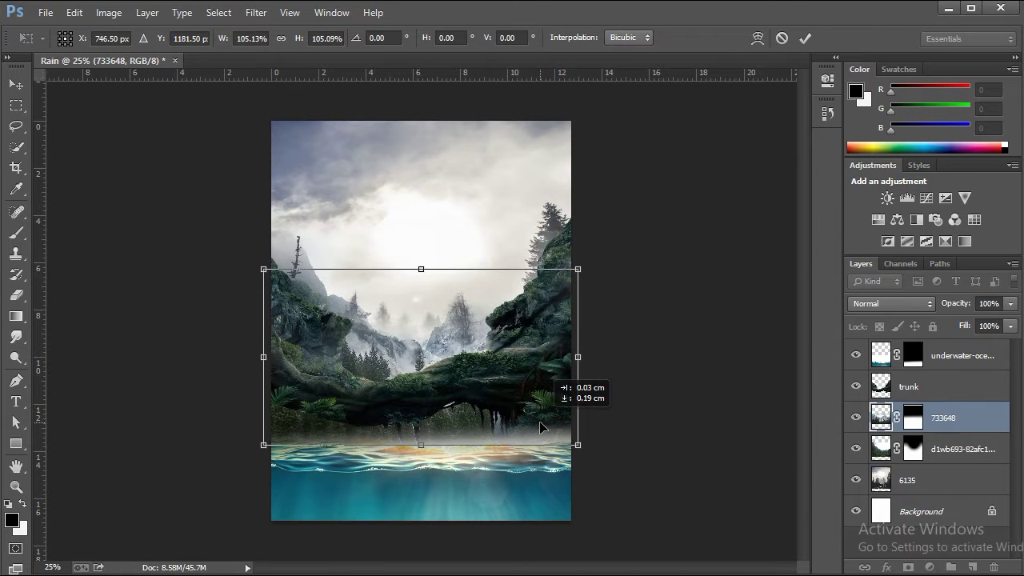
left_click(803, 39)
- Reposition the underwater ocean layer with Free Transform
left_click(954, 366)
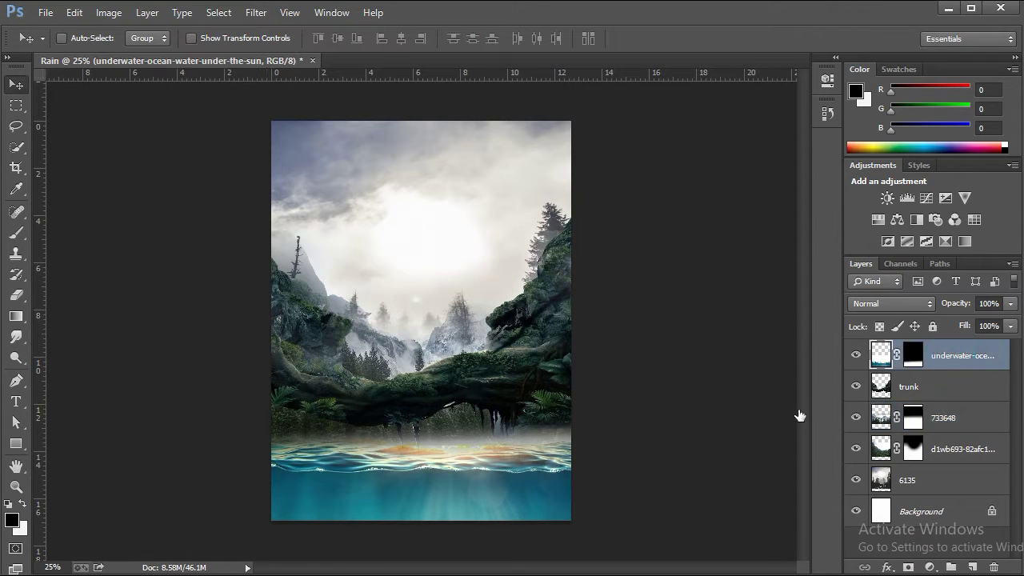
key("ctrl+t")
left_click_drag(424, 468, 438, 459)
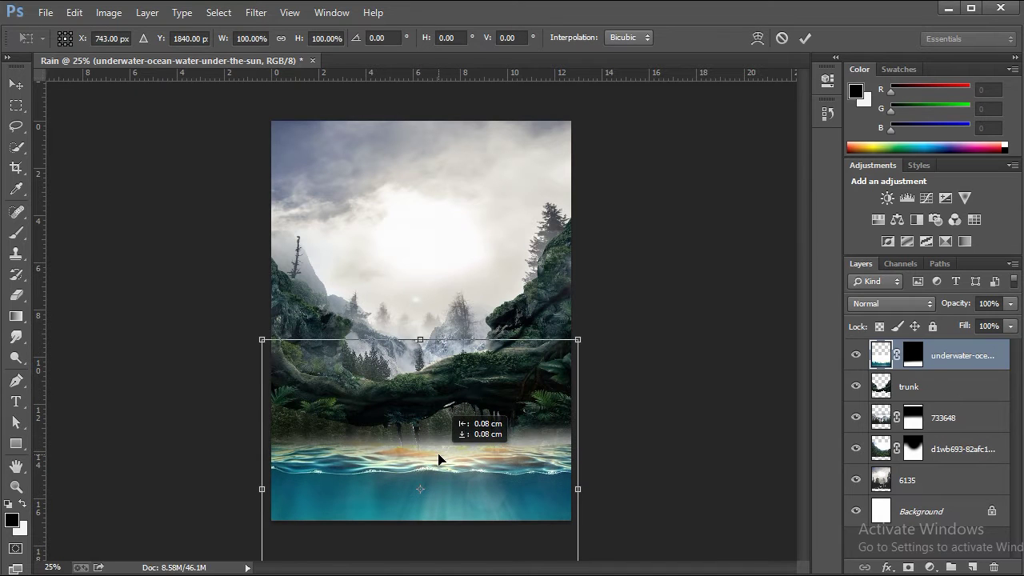
left_click(804, 39)
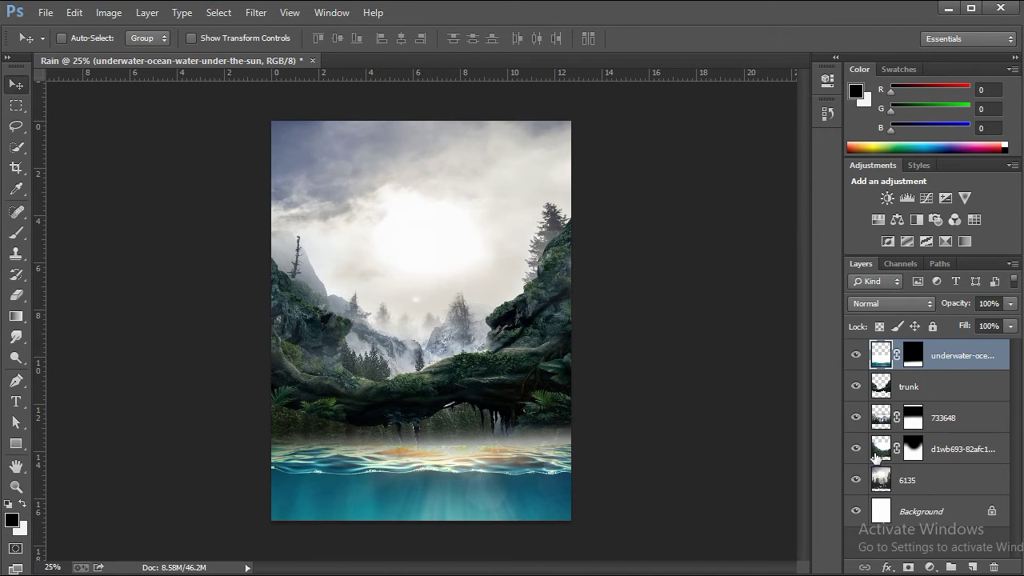
- Stretch the jungle valley layer taller, both upward and down toward the water
left_click(876, 455)
key("ctrl+t")
left_click_drag(424, 468, 422, 488)
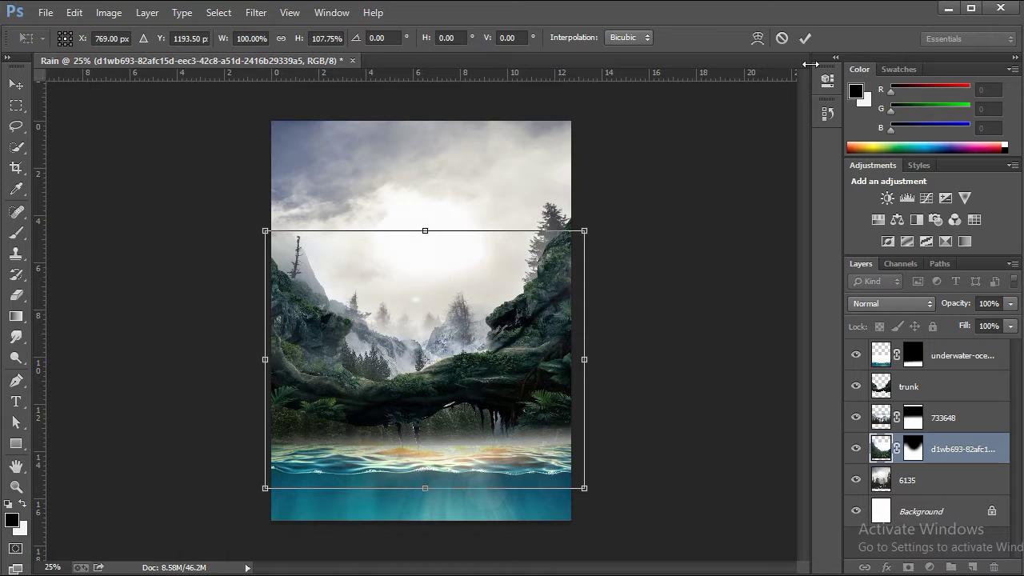
left_click_drag(421, 230, 423, 203)
left_click(804, 38)
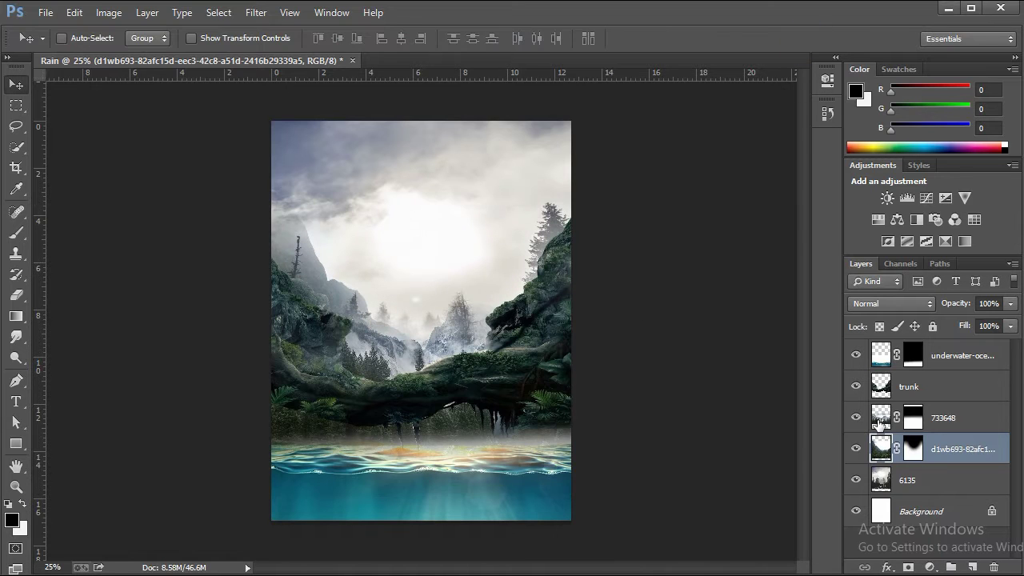
- Move the mountain layer down slightly and stretch it taller upward
left_click(880, 422)
key("ctrl+t")
mouse_move(430, 442)
left_mouse_down()
mouse_move(435, 473)
mouse_move(434, 450)
mouse_move(422, 465)
left_mouse_up()
left_click_drag(421, 269, 417, 262)
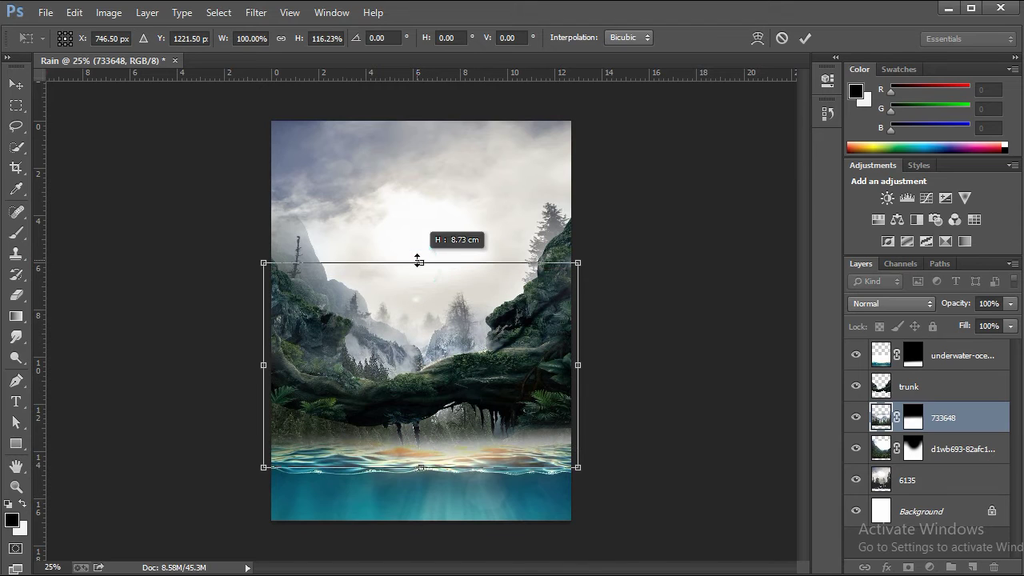
left_click(804, 39)
- Check and re-commit the 6135 sky layer's transform, then open the image folder
left_click(856, 479)
left_click(909, 479)
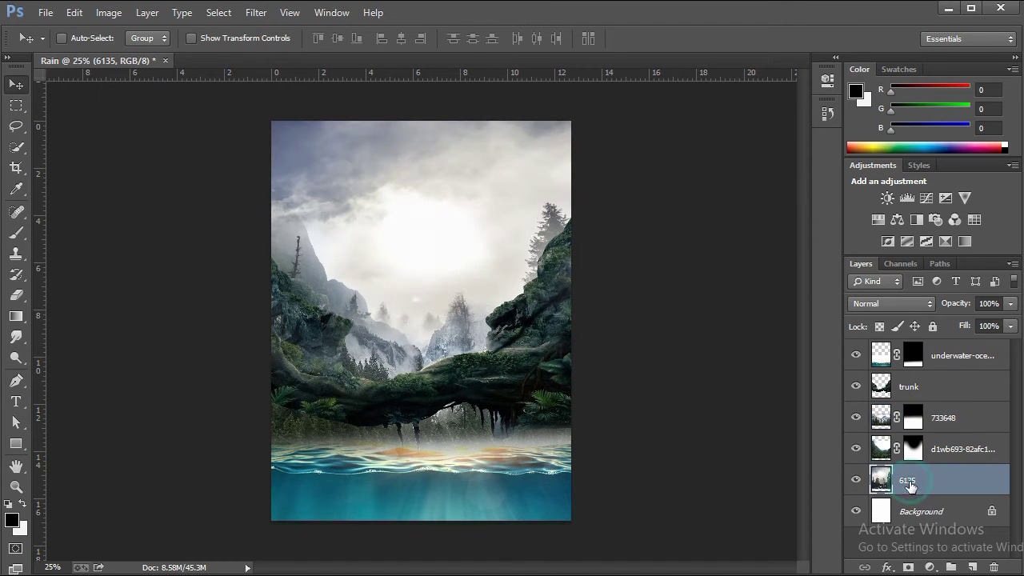
key("ctrl+t")
left_click(806, 38)
left_click(373, 512)
- Place photo DSC02364 of the man, move its layer to the top, and rasterize it
left_click(373, 488)
left_click(90, 311)
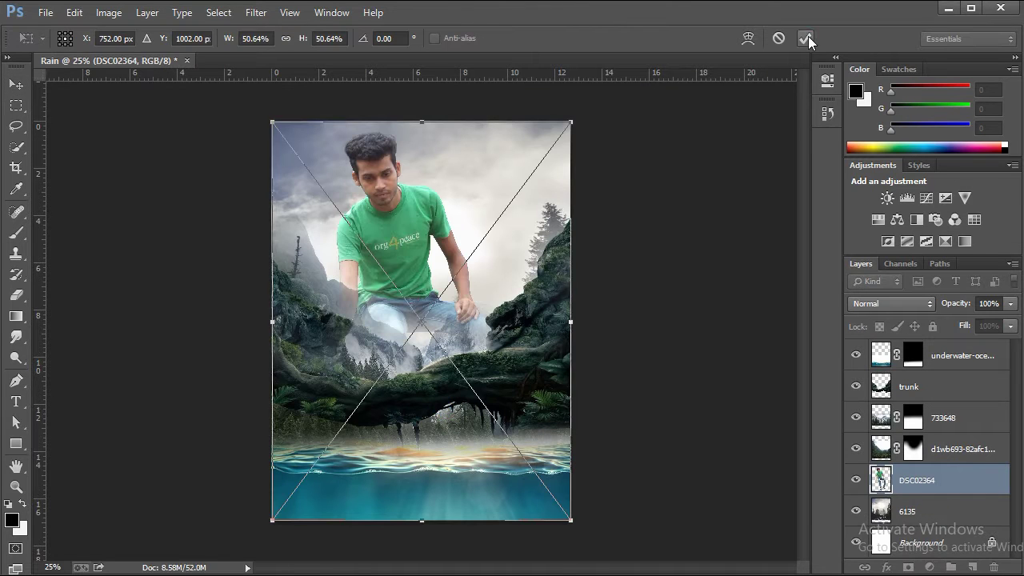
left_click(806, 39)
mouse_move(936, 482)
left_mouse_down()
mouse_move(948, 355)
mouse_move(936, 402)
left_mouse_up()
left_click_drag(947, 350, 950, 354)
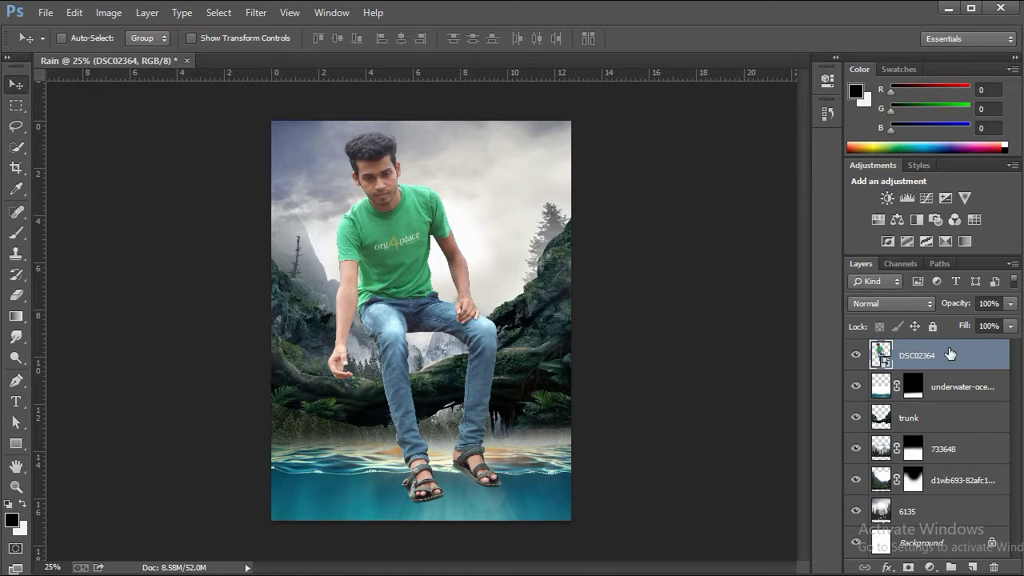
right_click(951, 364)
left_click(829, 235)
- Shrink the man to about 57% and seat him on the mossy trunk
key("ctrl+t")
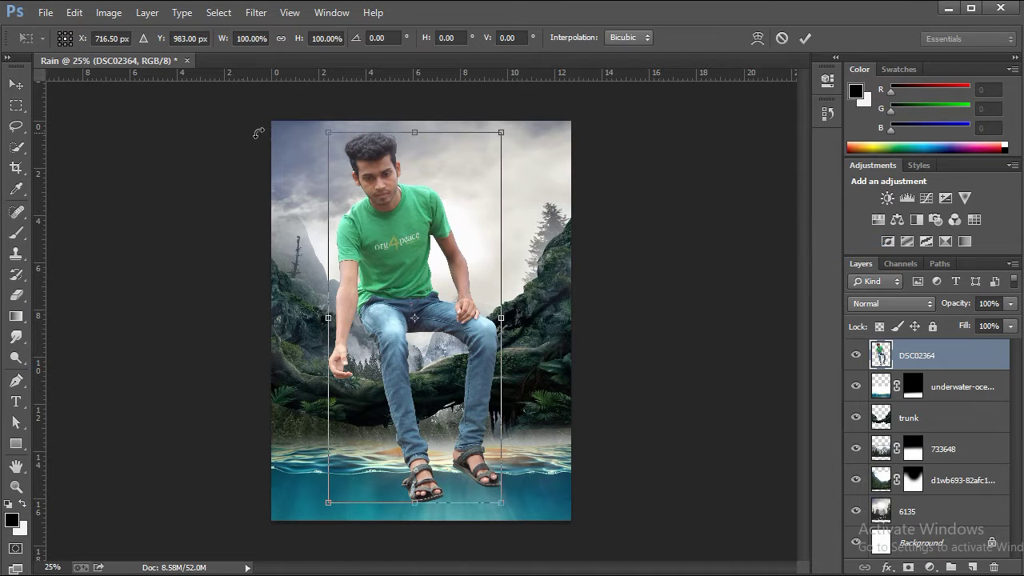
left_click_drag(326, 141, 402, 291)
mouse_move(441, 345)
left_mouse_down()
mouse_move(360, 322)
mouse_move(421, 300)
left_mouse_up()
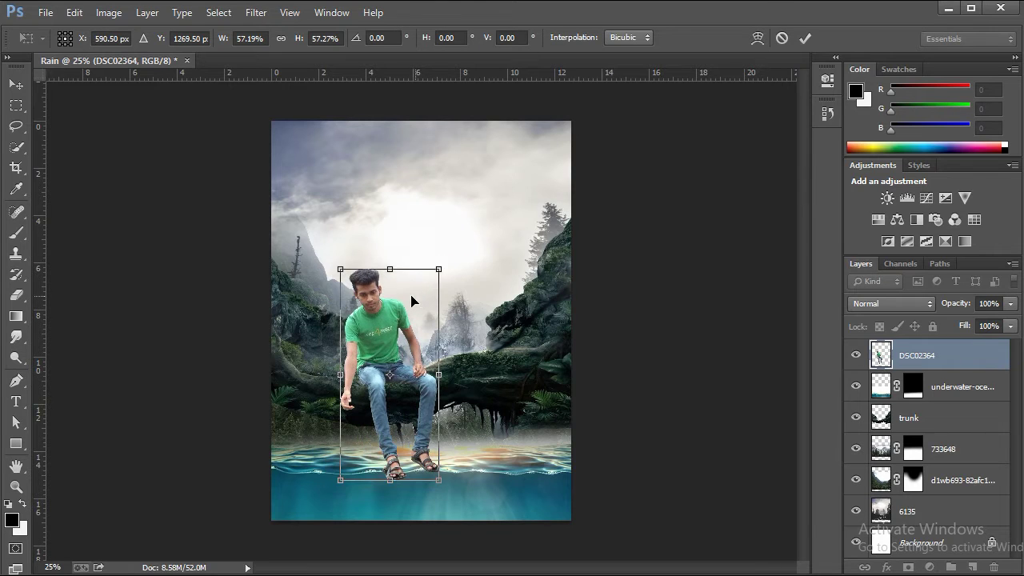
key("ctrl+plus")
key("ctrl+plus")
left_click_drag(473, 407, 545, 278)
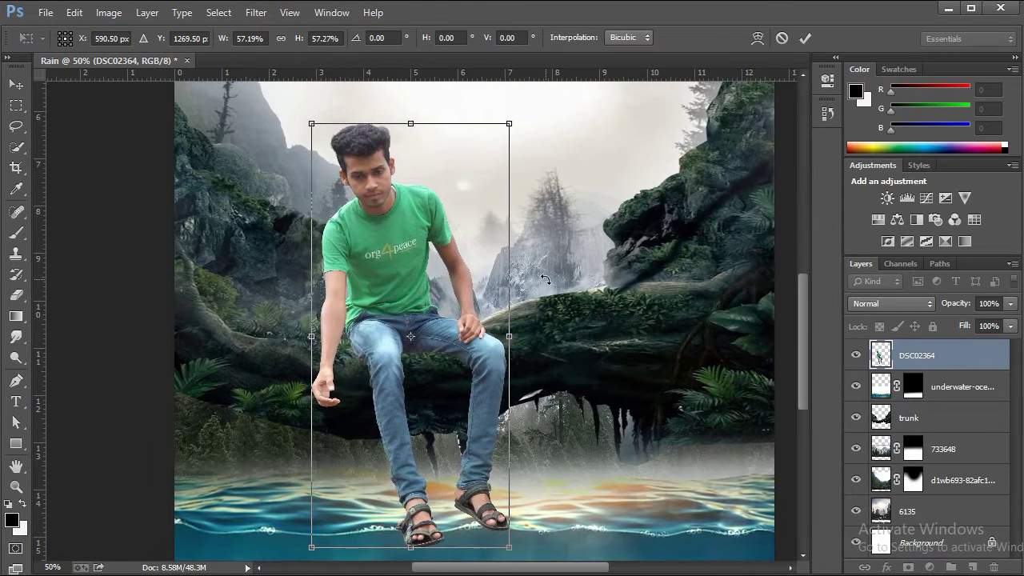
left_click_drag(308, 128, 330, 169)
left_click_drag(383, 260, 377, 235)
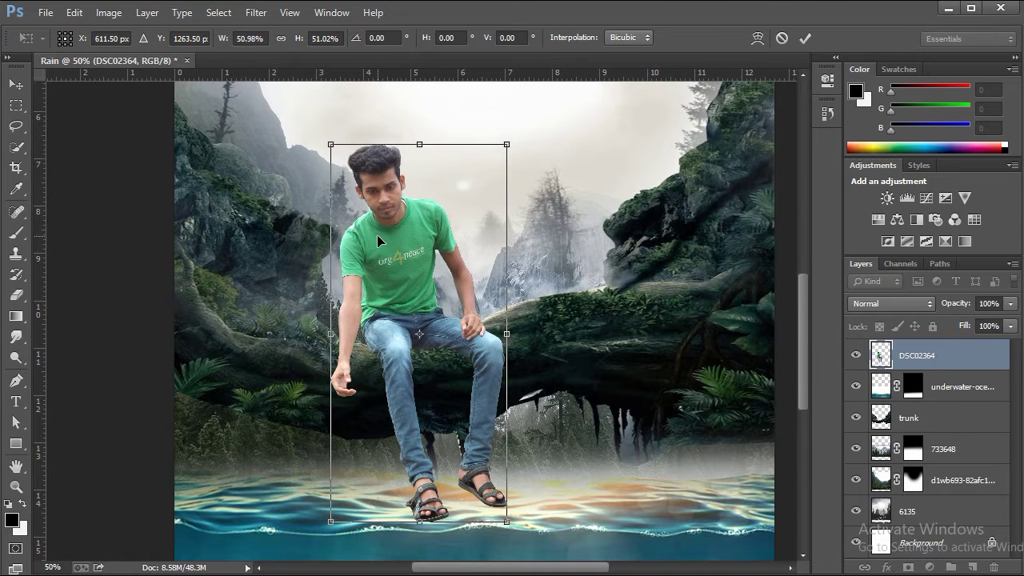
left_click(806, 40)
- Rescale the mossy trunk taller and wider and shift it left and up beneath the man
mouse_move(612, 196)
left_mouse_down()
mouse_move(685, 166)
mouse_move(674, 144)
left_mouse_up()
mouse_move(608, 270)
left_mouse_down()
mouse_move(589, 276)
mouse_move(614, 274)
left_mouse_up()
left_click_drag(676, 147, 617, 200)
left_click_drag(616, 352, 568, 357)
left_click_drag(568, 201, 602, 170)
left_click_drag(499, 326, 494, 314)
left_click(916, 355)
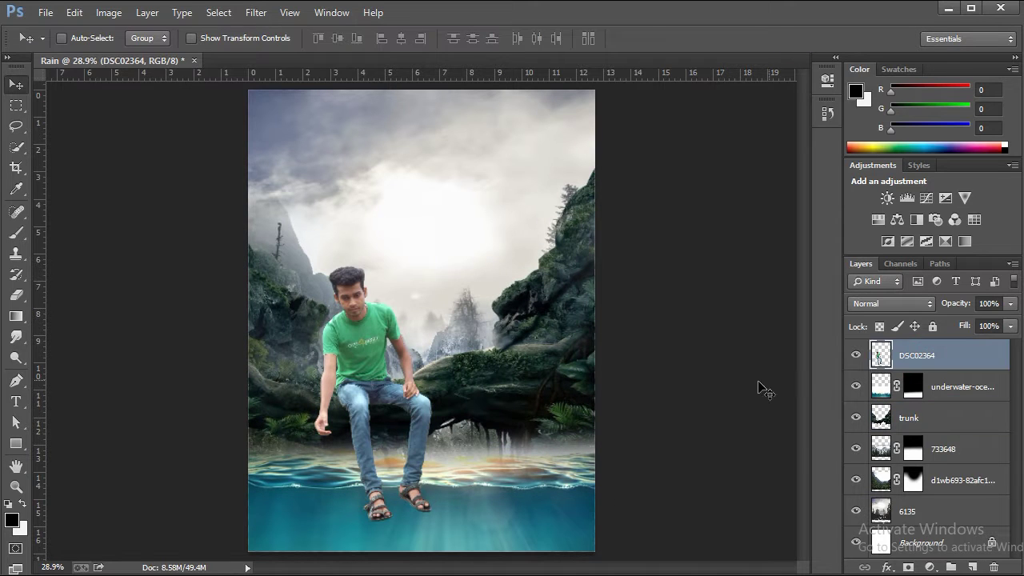
- Enlarge the man to about 113% and move him left
key("ctrl+t")
left_click_drag(434, 267, 473, 224)
left_click_drag(392, 393, 380, 407)
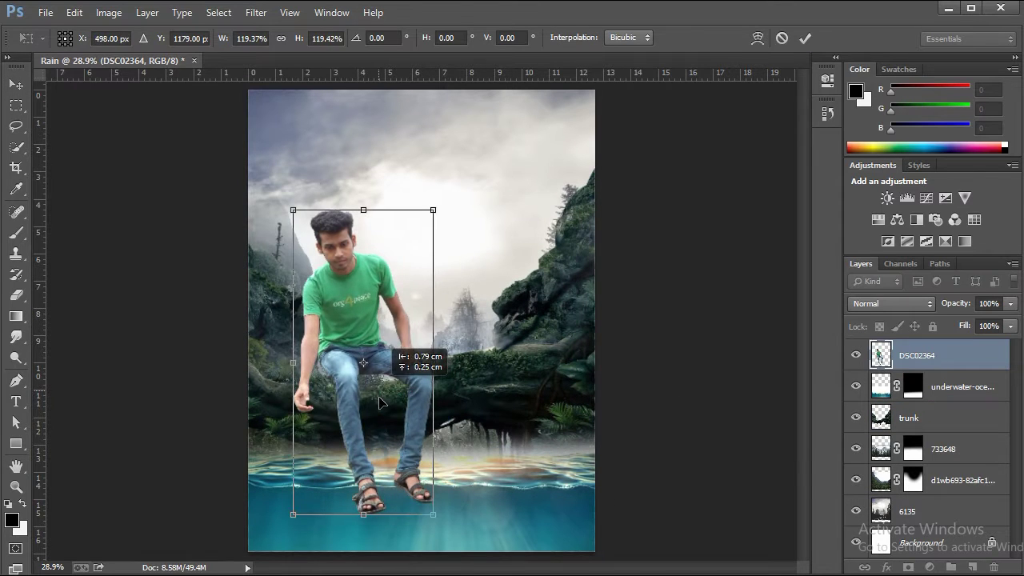
left_click(804, 38)
key("z")
left_click_drag(359, 393, 416, 393)
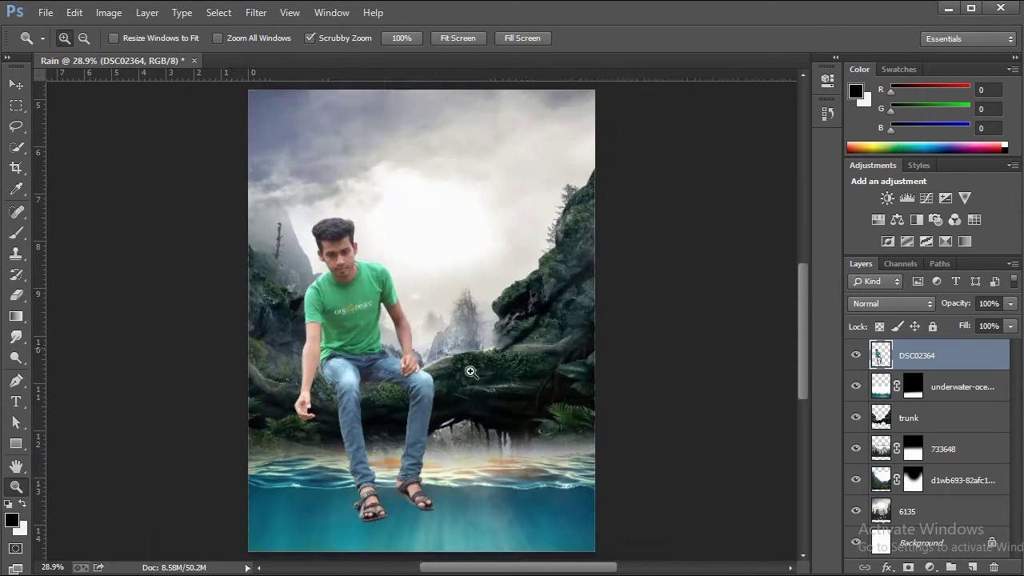
right_click(427, 345)
left_click(485, 450)
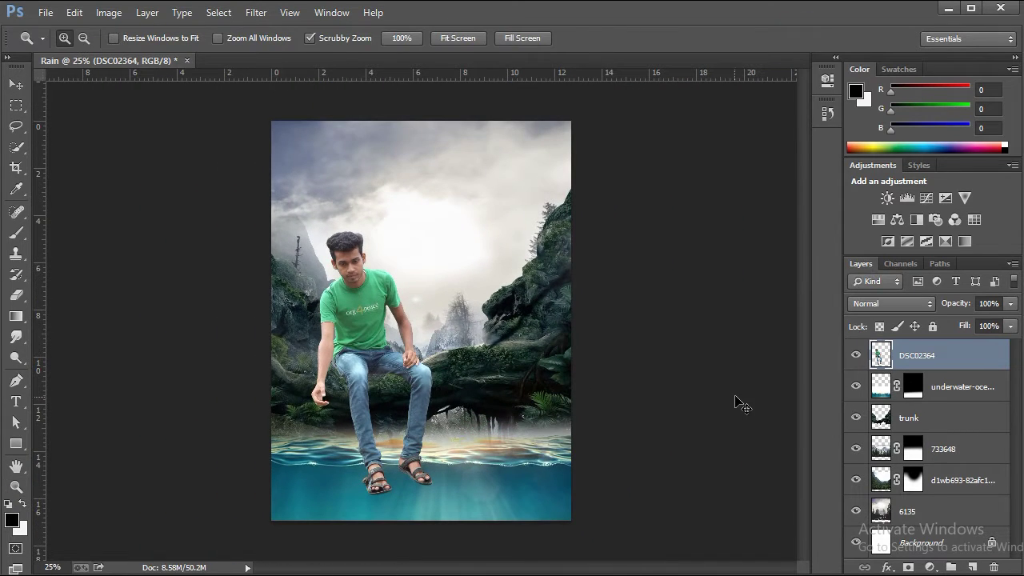
- Shrink the man to about 94% and settle him right and down onto the trunk
key("ctrl+t")
left_click_drag(313, 231, 320, 245)
mouse_move(350, 308)
left_mouse_down()
mouse_move(363, 305)
mouse_move(360, 317)
left_mouse_up()
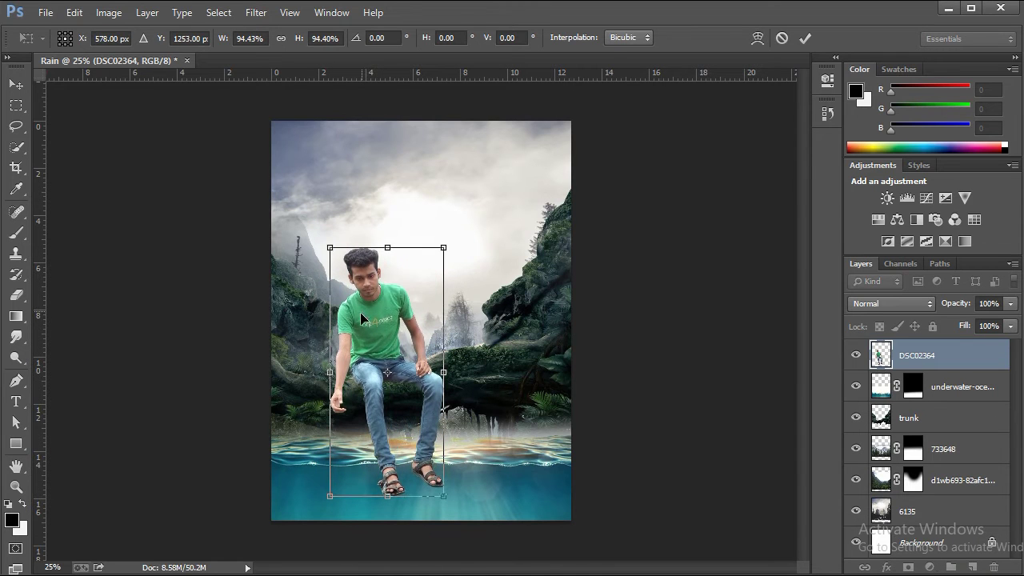
left_click(807, 42)
key("z")
left_click_drag(480, 336, 504, 336)
- Duplicate the underwater ocean layer above the man's layer at 78% opacity to submerge his feet
left_click(960, 387)
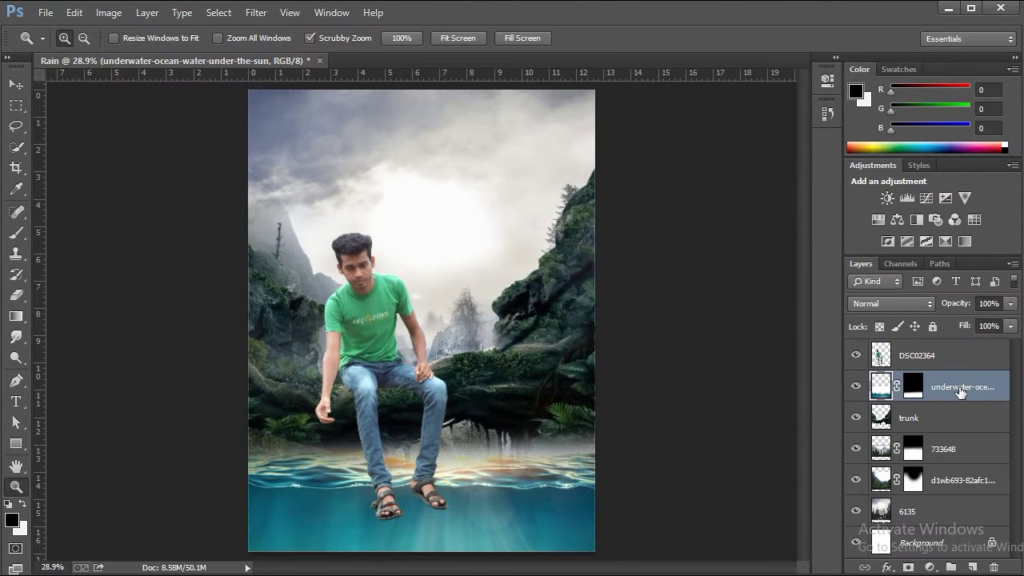
key("ctrl+j")
left_click_drag(960, 387, 962, 355)
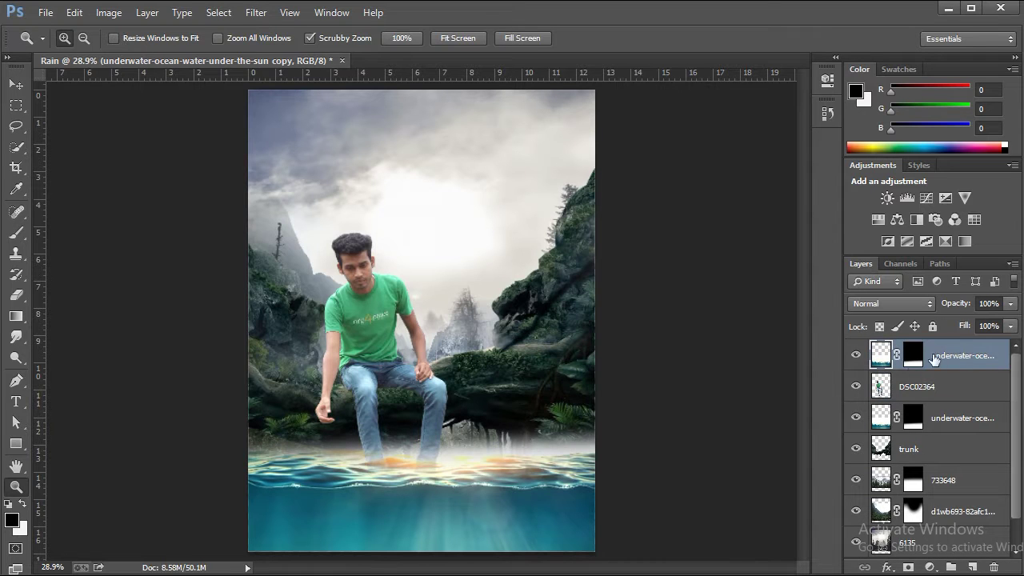
mouse_move(956, 304)
left_mouse_down()
mouse_move(924, 307)
mouse_move(937, 311)
left_mouse_up()
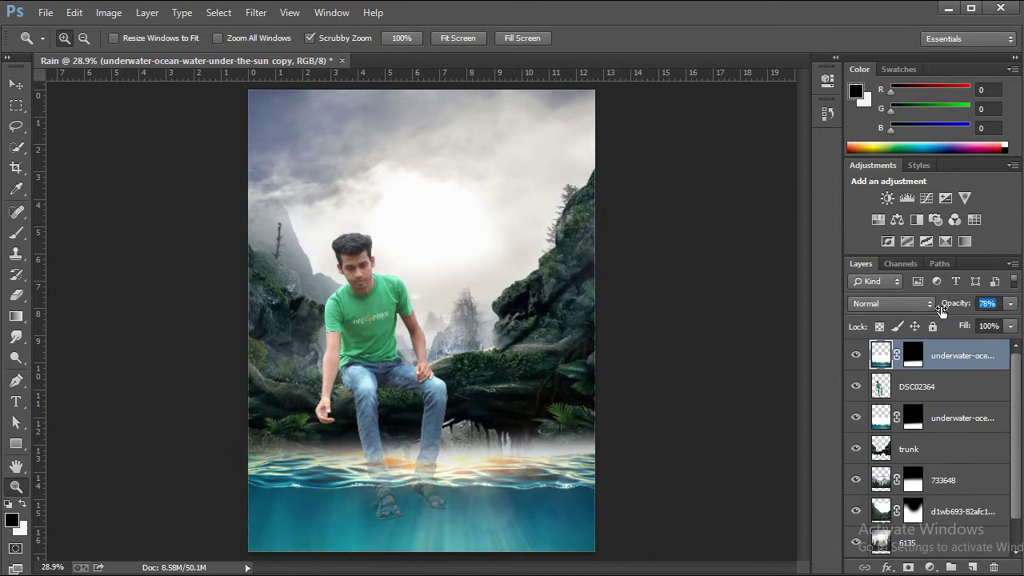
- Fade both underwater layers' masks with gradients along the water surface and fog band
left_click(18, 318)
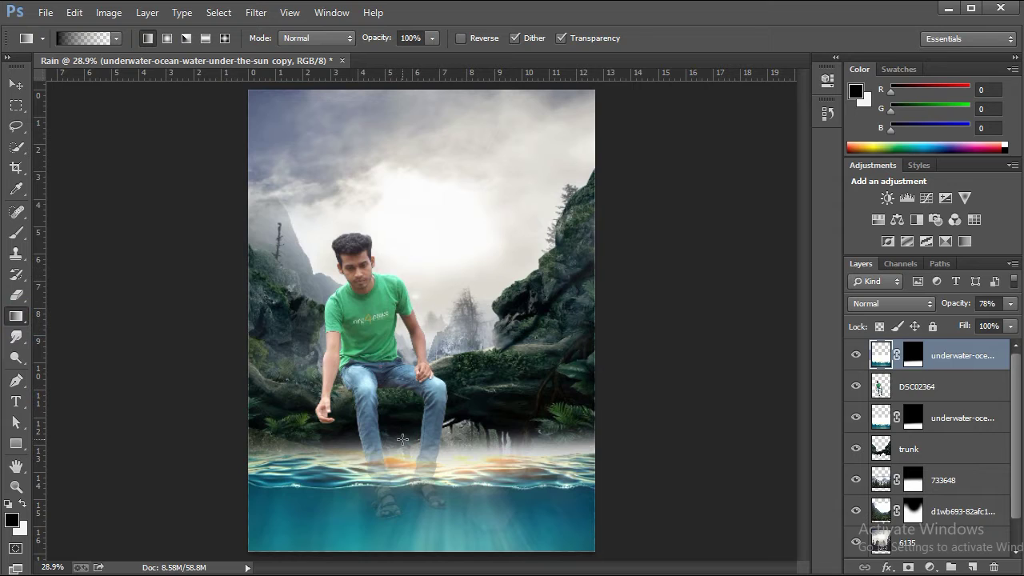
left_click_drag(399, 469, 398, 426)
left_click_drag(396, 483, 397, 482)
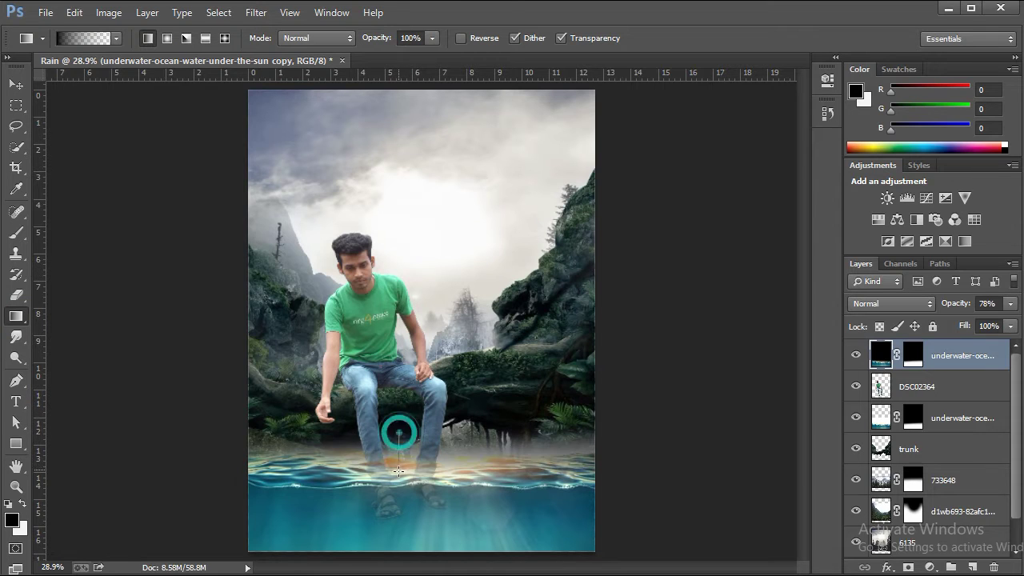
left_click_drag(403, 427, 400, 480)
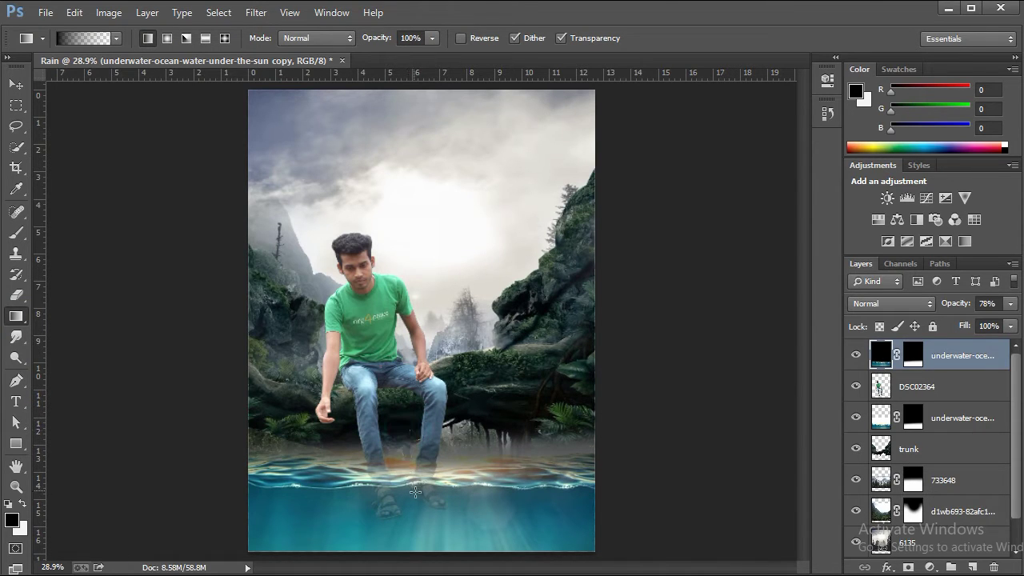
left_click(912, 417)
left_click_drag(398, 436, 399, 411)
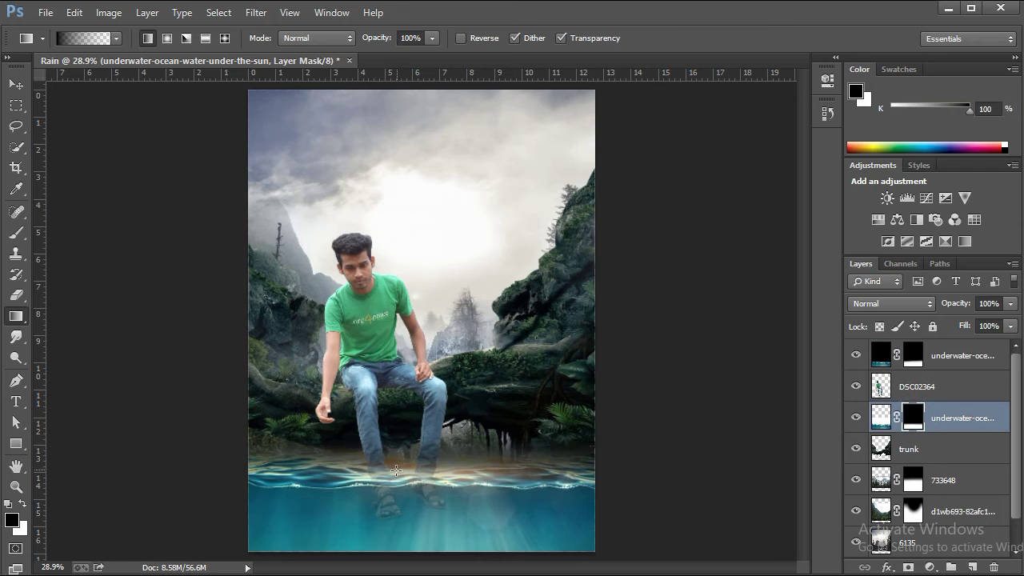
- Zoom in on the canvas, then zoom back out to 25%
left_click(16, 486)
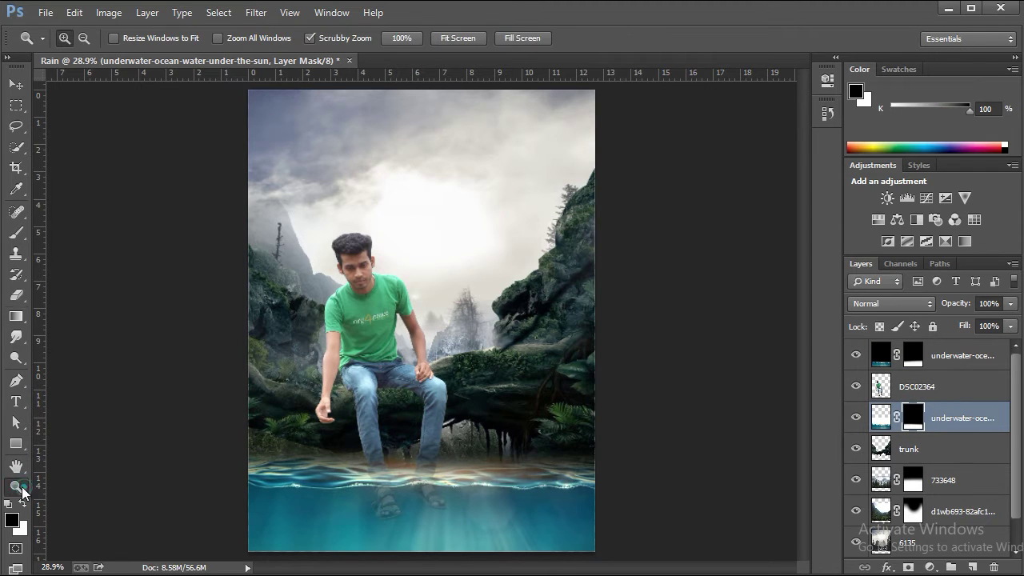
left_click(467, 346)
right_click(468, 346)
left_click(480, 355)
left_click(465, 361)
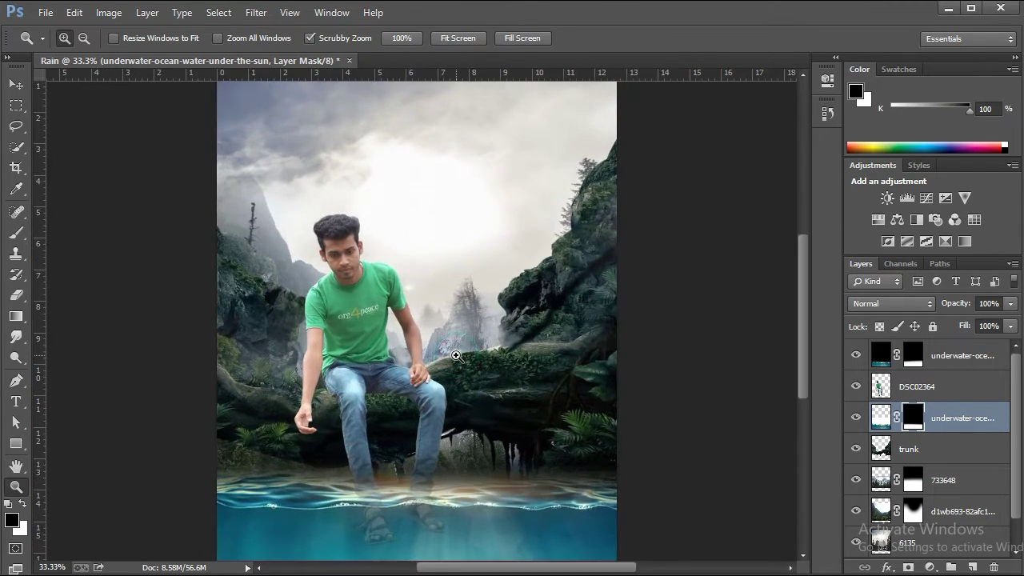
right_click(460, 354)
left_click(506, 458)
- Bring png-peach-tree into Photoshop and move a lassoed half of it into the Rain poster
left_click(371, 528)
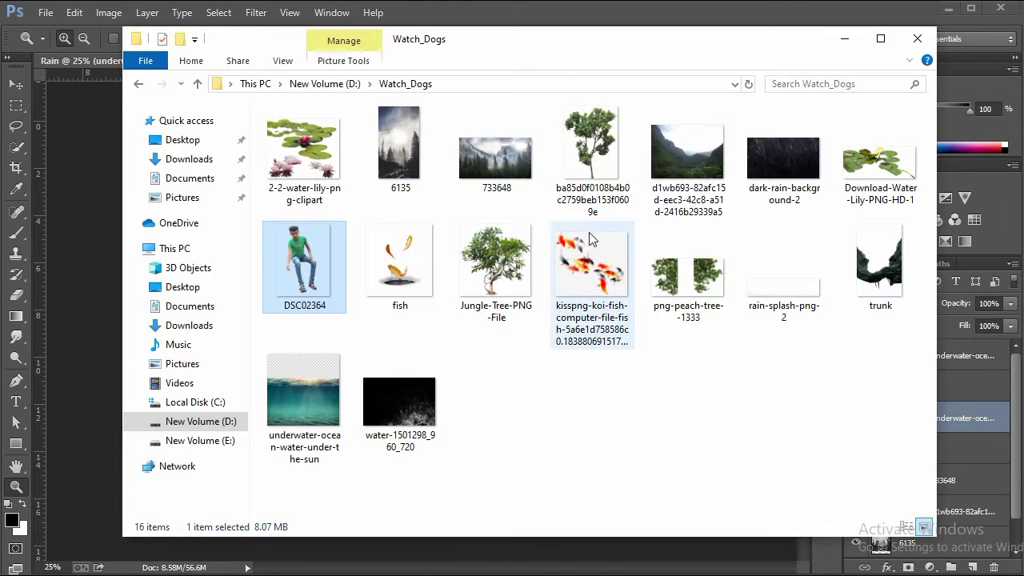
left_click_drag(682, 292, 485, 10)
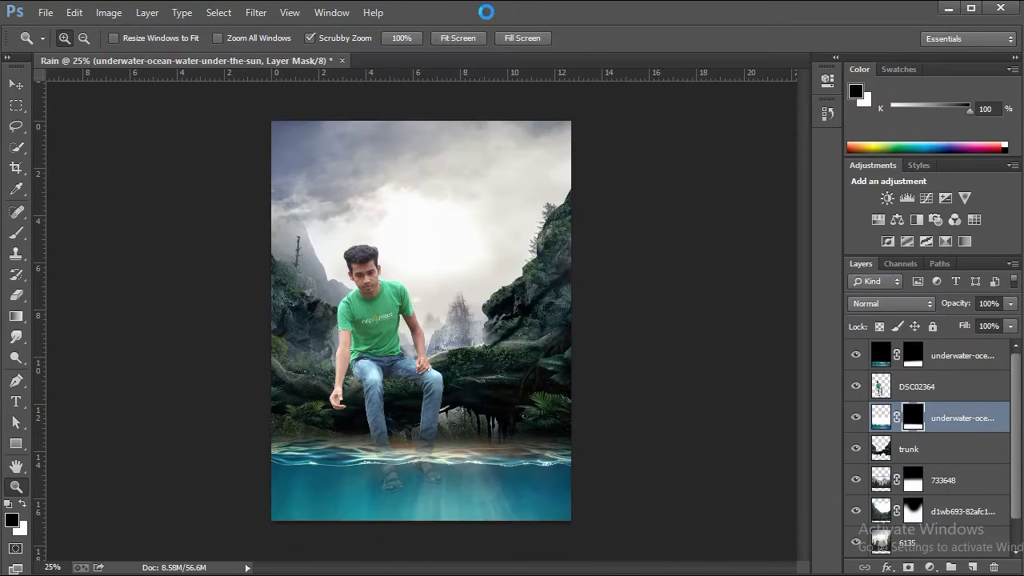
key("l")
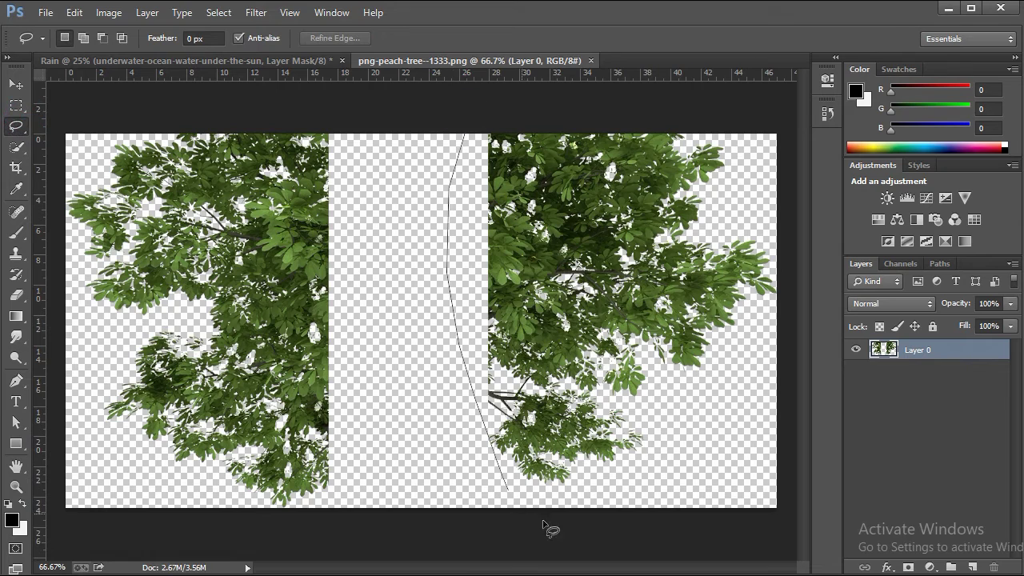
key("v")
mouse_move(559, 225)
left_mouse_down()
mouse_move(564, 476)
mouse_move(675, 358)
left_mouse_up()
- Flip the first peach-tree piece horizontally and position it at the shoreline
key("ctrl+t")
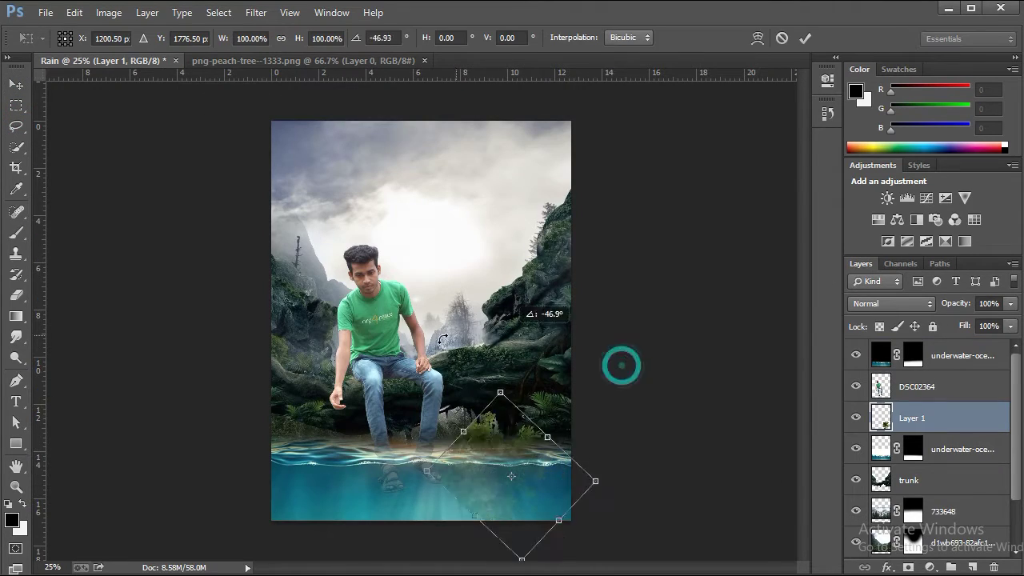
left_click_drag(577, 421, 587, 406)
right_click(569, 400)
left_click(632, 364)
left_click(804, 38)
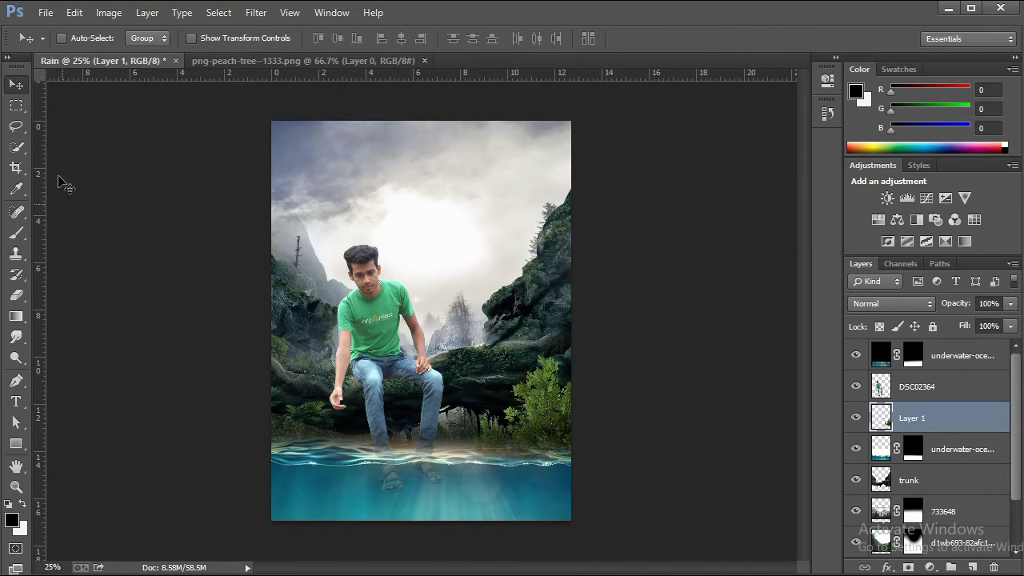
- Lasso the left half of the peach tree and move it into the Rain poster
left_click(292, 61)
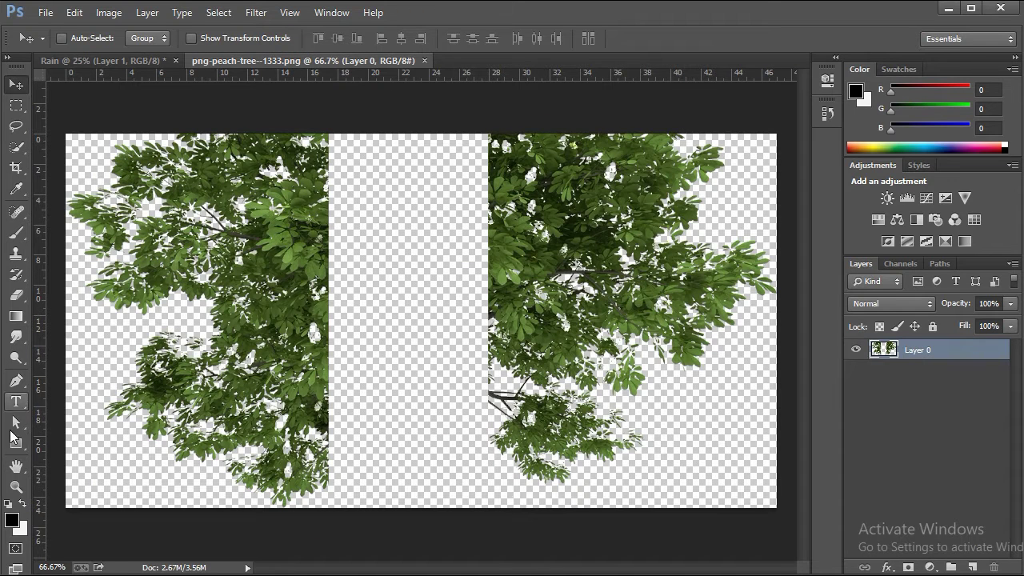
left_click(18, 128)
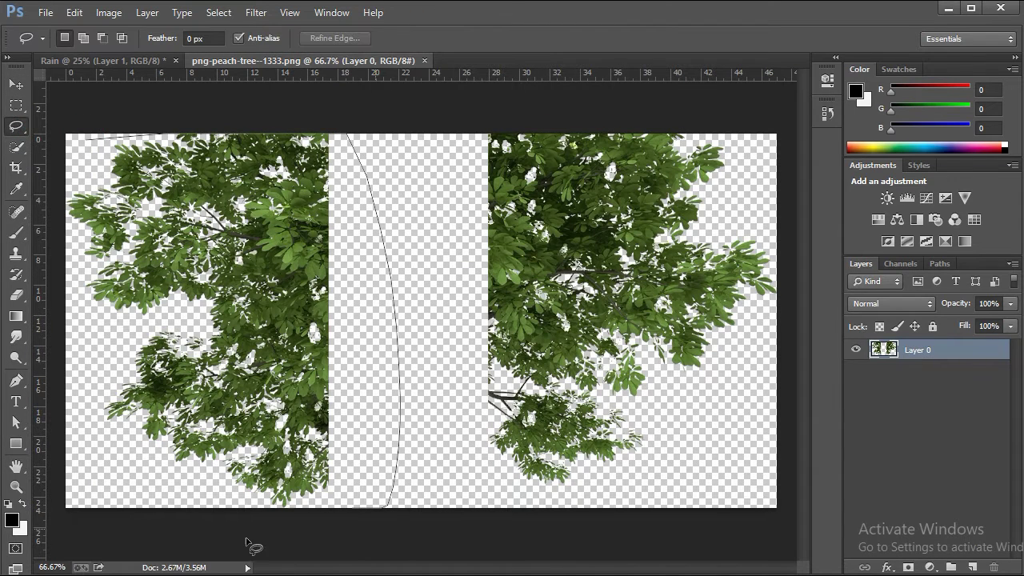
left_click_drag(136, 143, 148, 138)
key("v")
left_click_drag(200, 320, 360, 445)
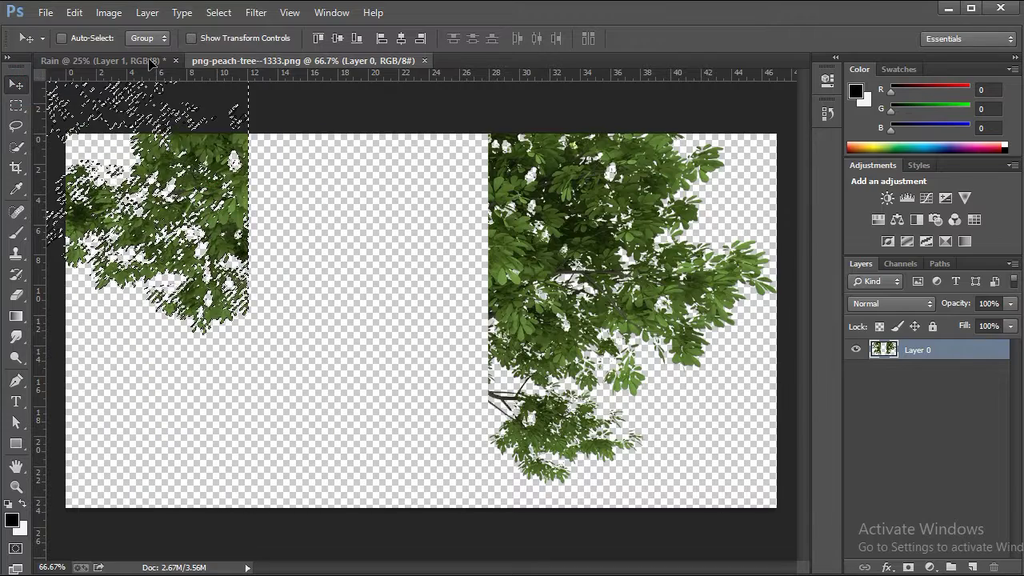
- Flip the second tree piece, shrink and tilt it at the left shoreline
key("ctrl+t")
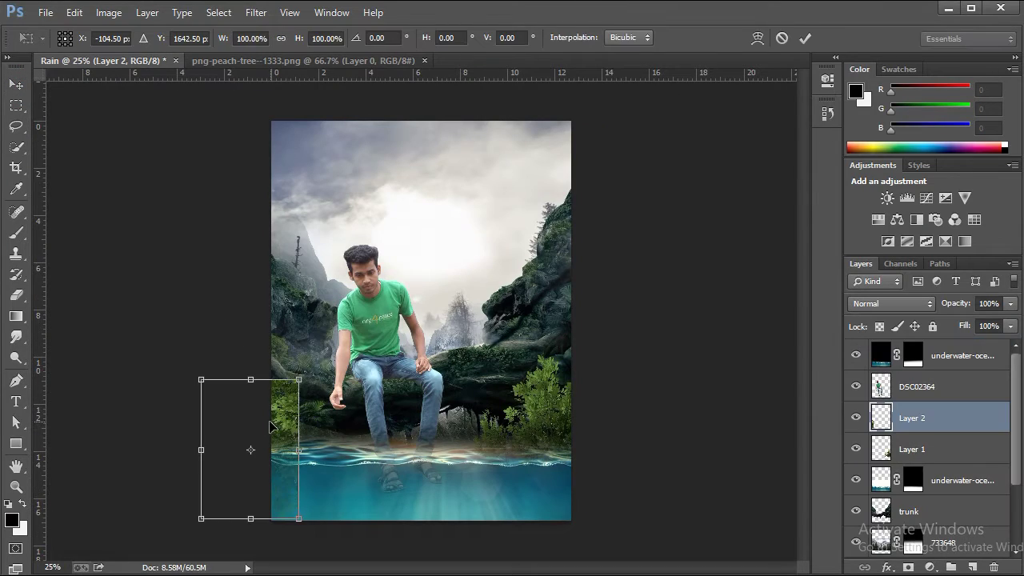
right_click(282, 416)
left_click(308, 427)
mouse_move(285, 490)
left_mouse_down()
mouse_move(336, 483)
mouse_move(339, 469)
left_mouse_up()
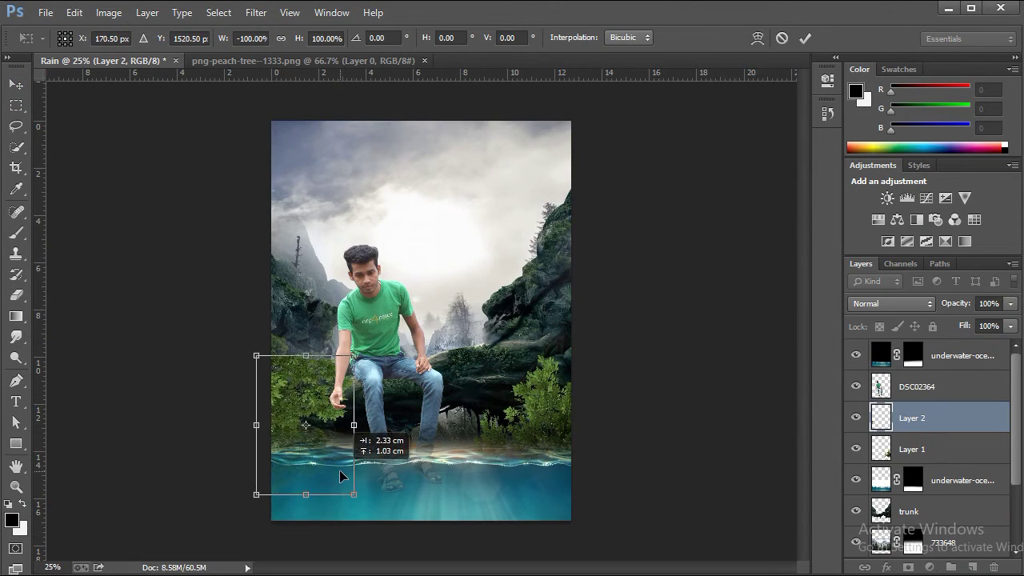
mouse_move(248, 358)
left_mouse_down()
mouse_move(290, 406)
mouse_move(244, 359)
mouse_move(232, 376)
left_mouse_up()
left_click_drag(295, 416, 323, 442)
mouse_move(335, 400)
left_mouse_down()
mouse_move(304, 395)
mouse_move(323, 422)
left_mouse_up()
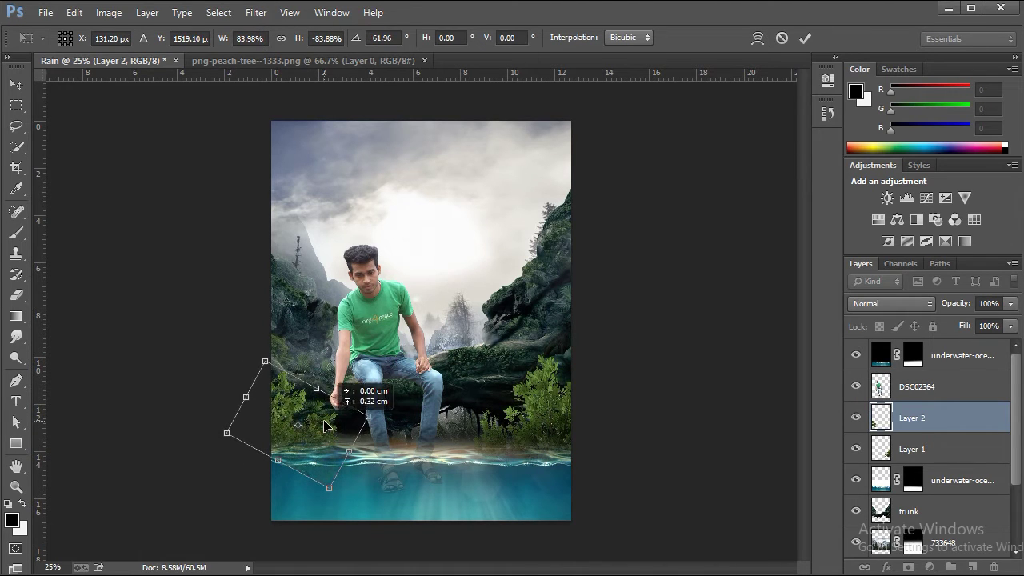
left_click(806, 40)
key("alt+Tab")
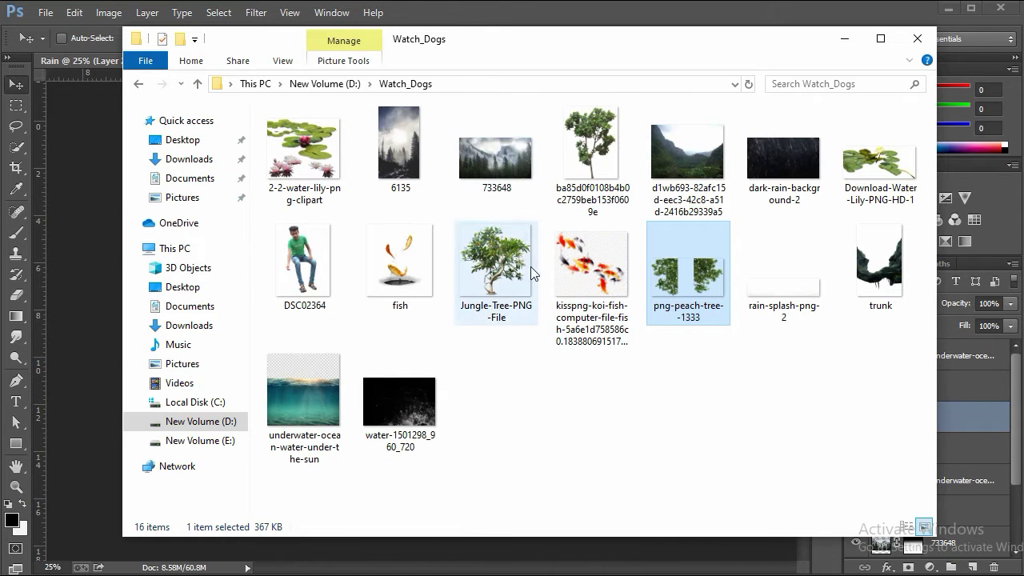
- Place Jungle-Tree-PNG-File, shrink it, and move its layer behind the trunk
left_click_drag(496, 272, 101, 251)
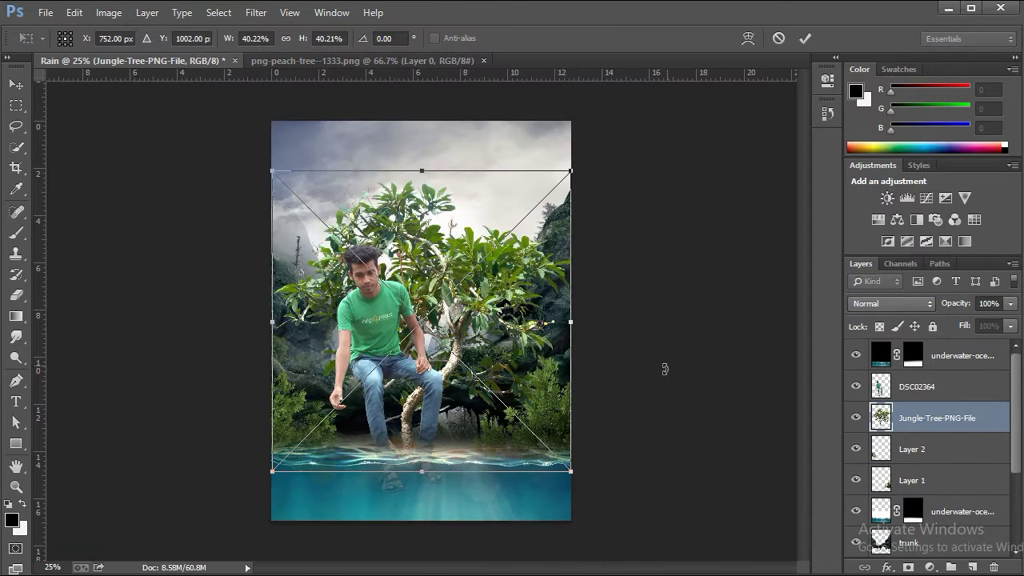
mouse_move(271, 168)
left_mouse_down()
mouse_move(172, 136)
mouse_move(289, 253)
left_mouse_up()
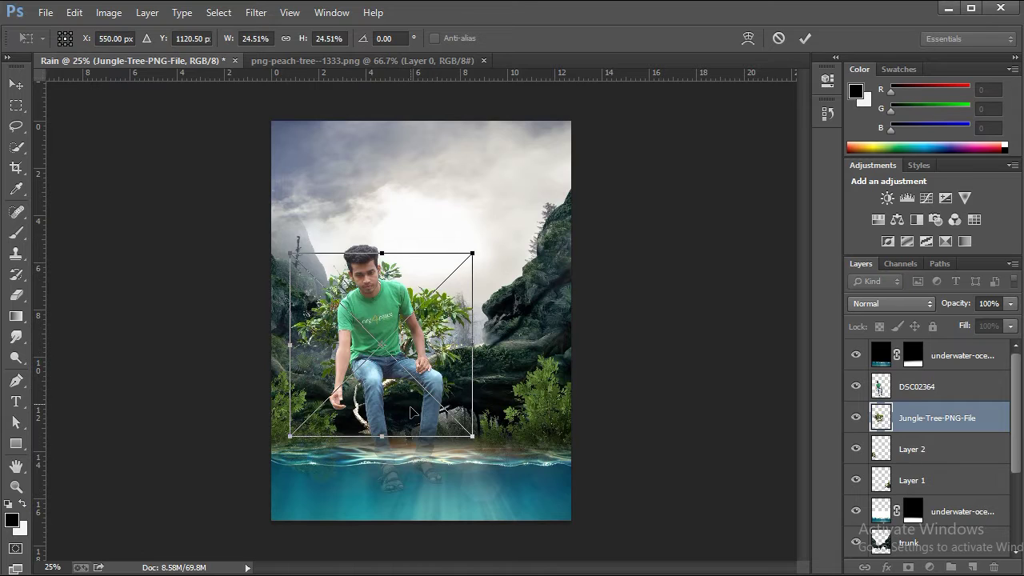
left_click_drag(403, 410, 304, 395)
left_click(805, 38)
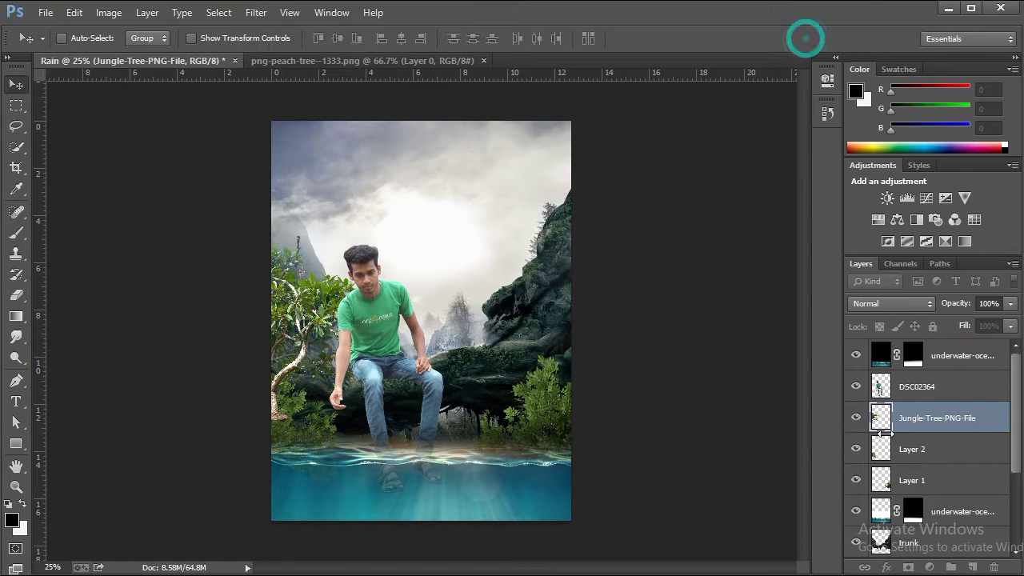
left_click_drag(918, 432, 918, 542)
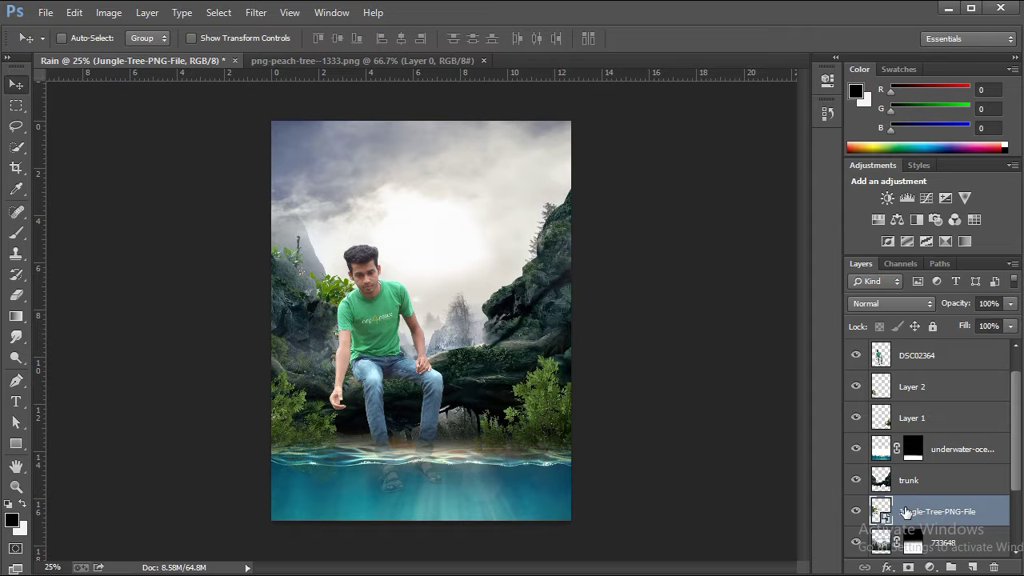
- Enlarge and tilt the jungle tree, rasterize it, and put a copy in front at the left edge
key("ctrl+t")
mouse_move(375, 234)
left_mouse_down()
mouse_move(391, 219)
mouse_move(425, 265)
left_mouse_up()
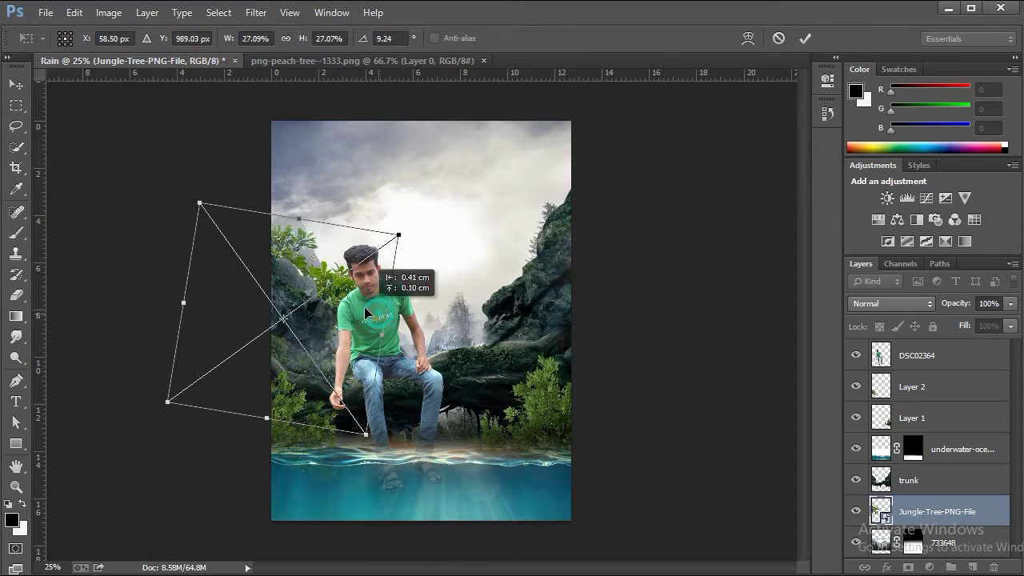
right_click(925, 510)
left_click(932, 175)
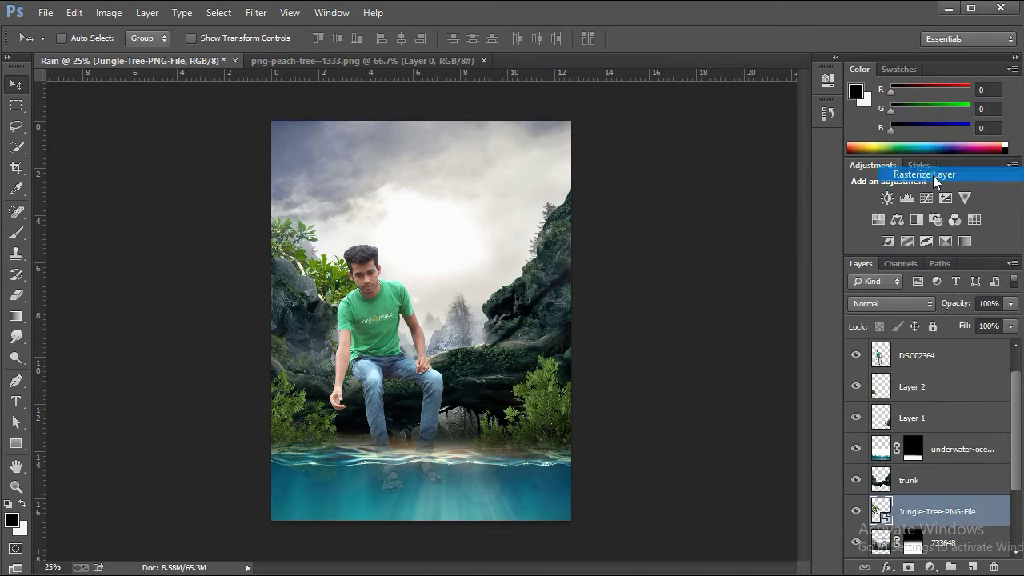
left_click_drag(926, 518, 939, 352)
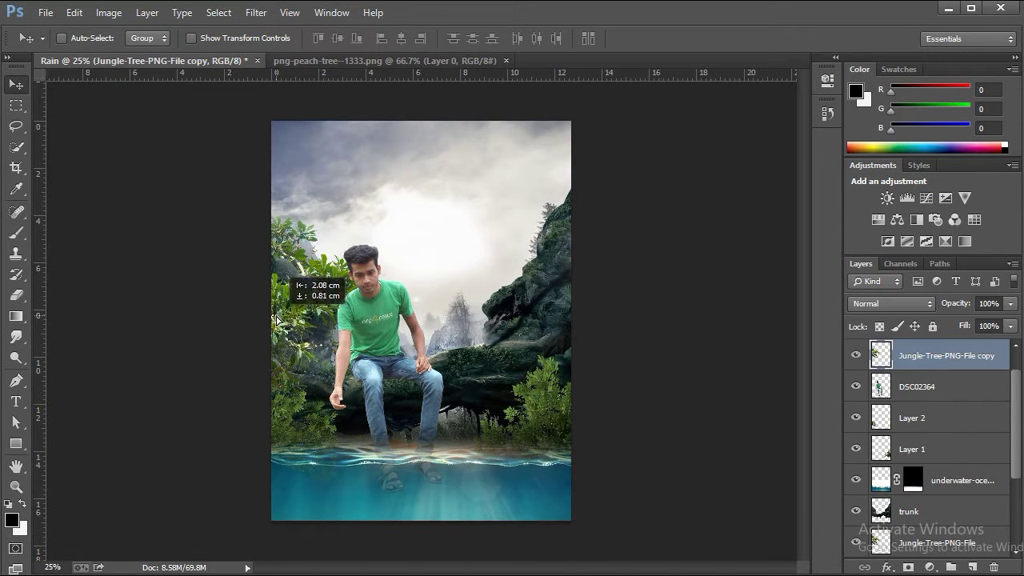
left_click_drag(333, 303, 282, 304)
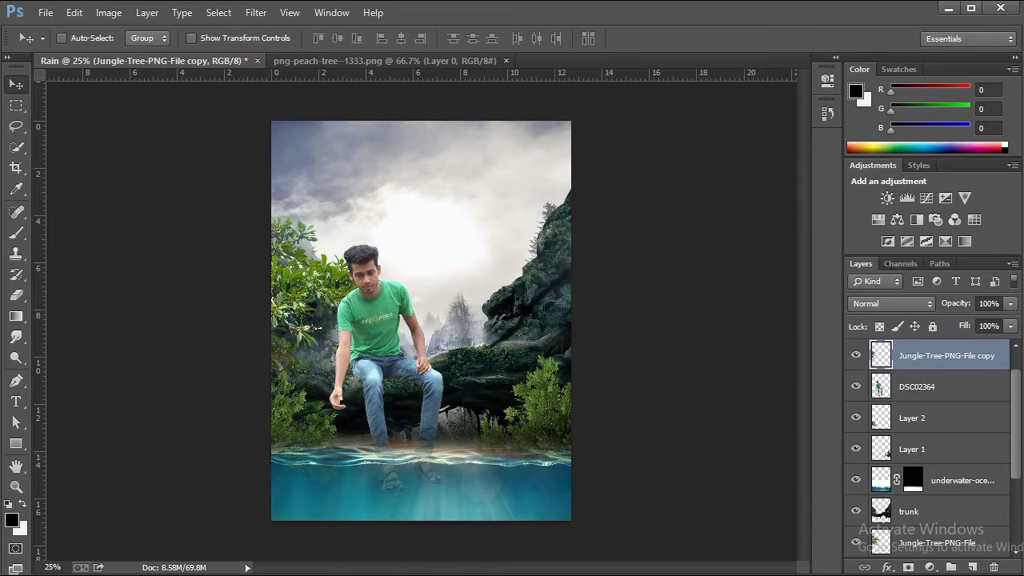
- Place the second tree image on the right side, rotated about -13°
key("alt+Tab")
left_click_drag(598, 141, 93, 251)
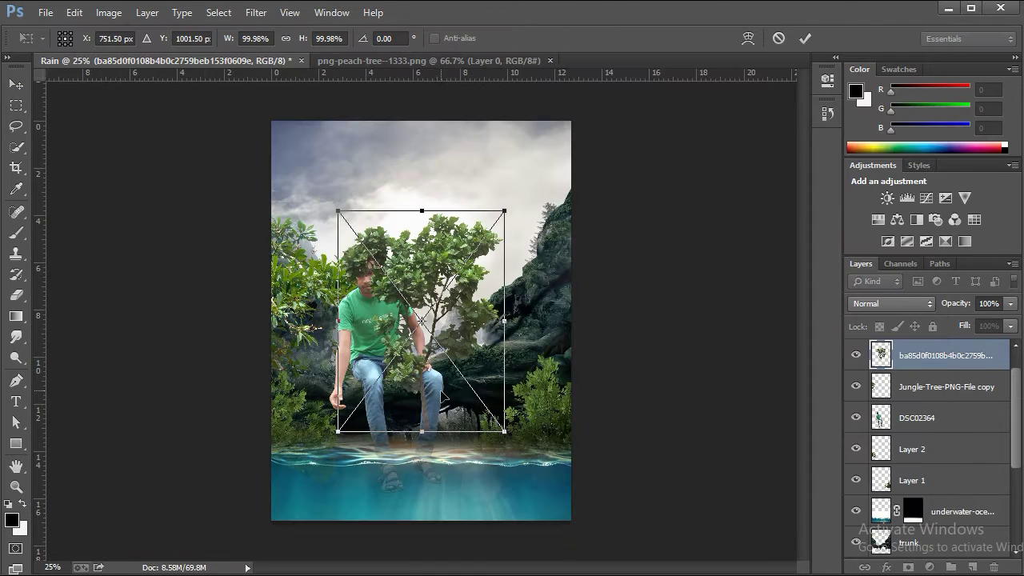
left_click_drag(441, 395, 594, 389)
left_click_drag(704, 364, 715, 335)
left_click_drag(645, 317, 650, 316)
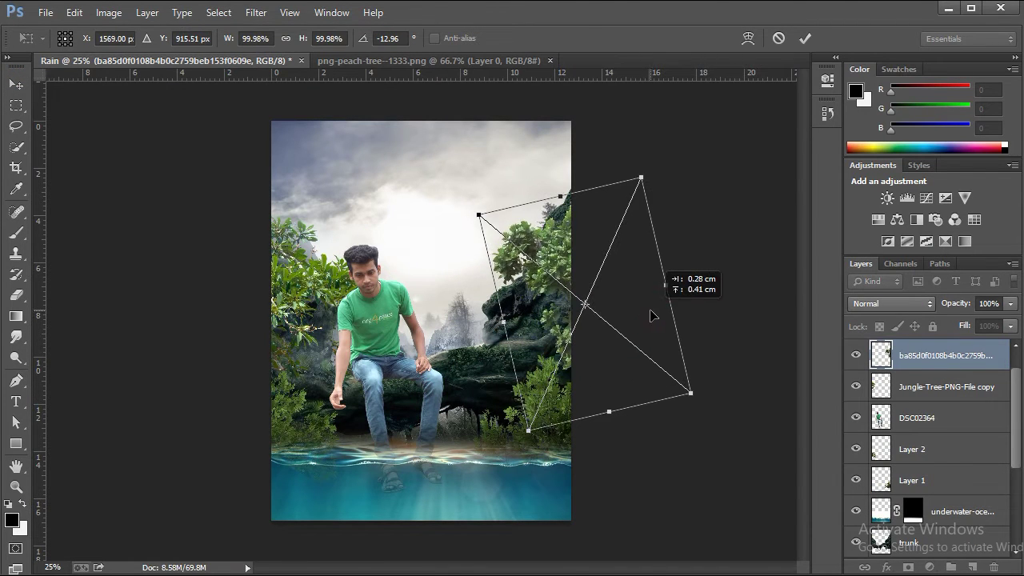
left_click(802, 37)
- Rasterize and duplicate the right tree, placing the copy behind the trunk with raised foliage
right_click(928, 360)
left_click(836, 234)
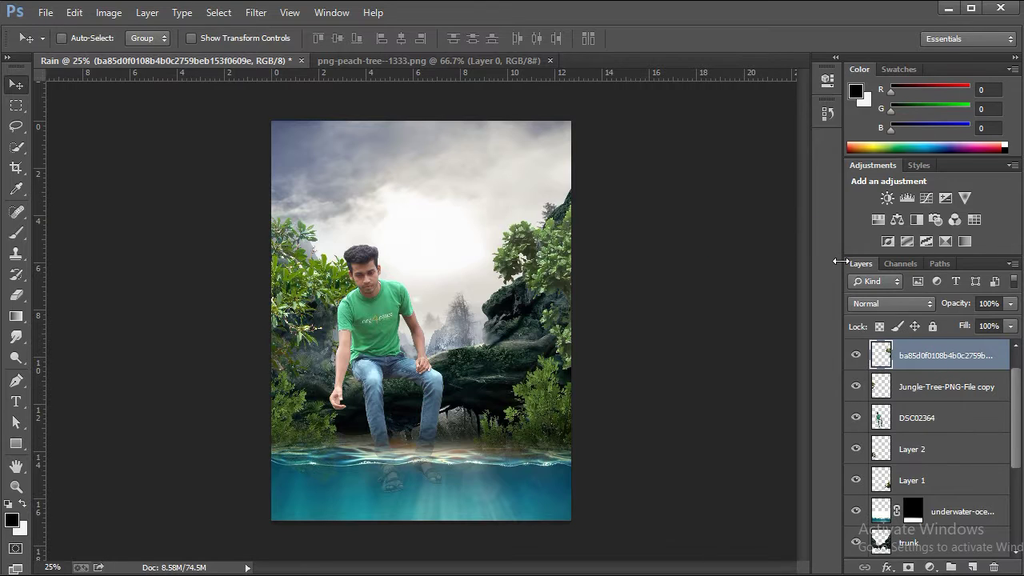
key("ctrl+j")
mouse_move(927, 355)
left_mouse_down()
mouse_move(966, 568)
mouse_move(928, 496)
left_mouse_up()
left_click_drag(540, 253, 536, 219)
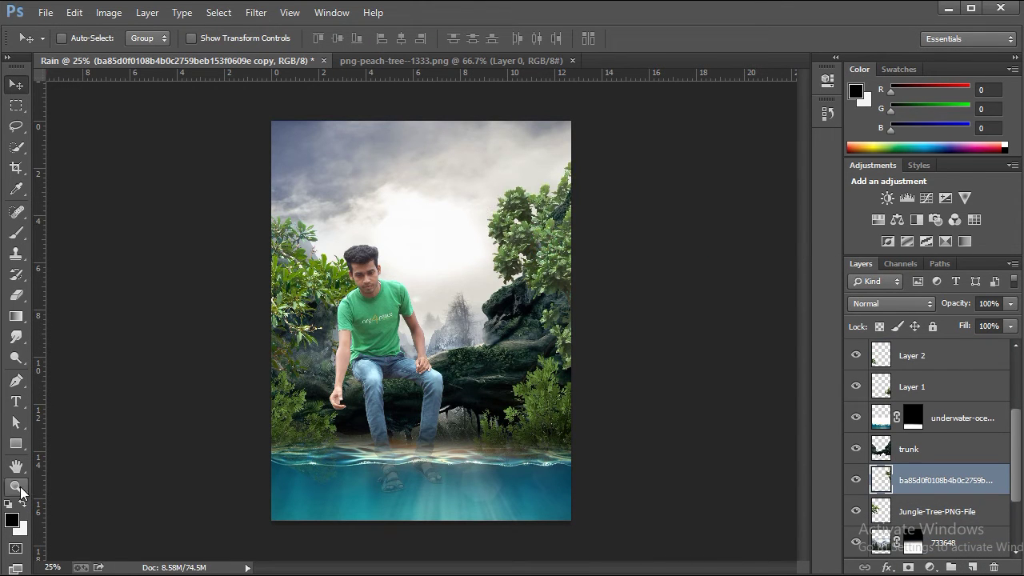
left_click(16, 486)
left_click_drag(532, 439, 354, 440)
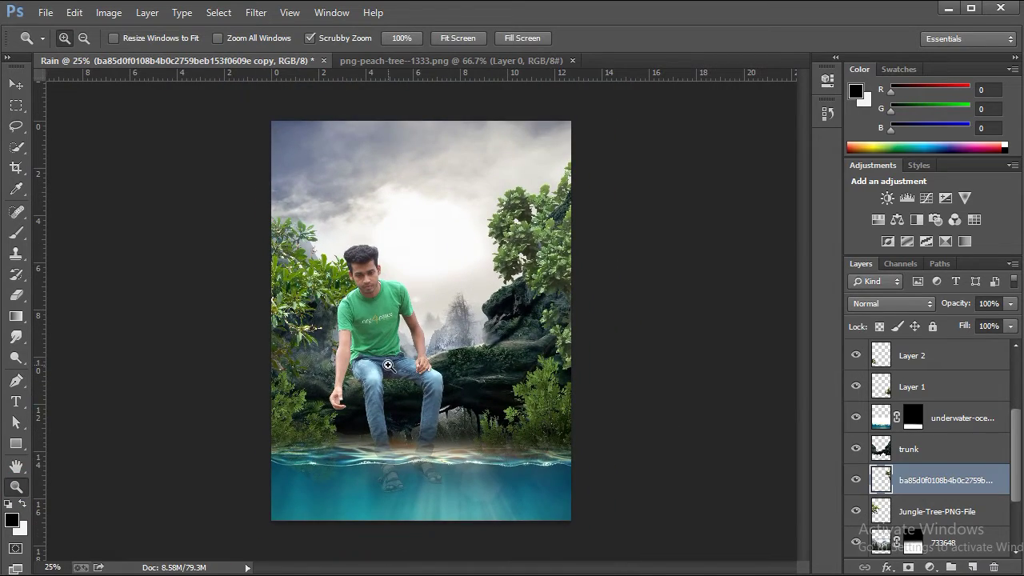
right_click(424, 338)
left_click(500, 445)
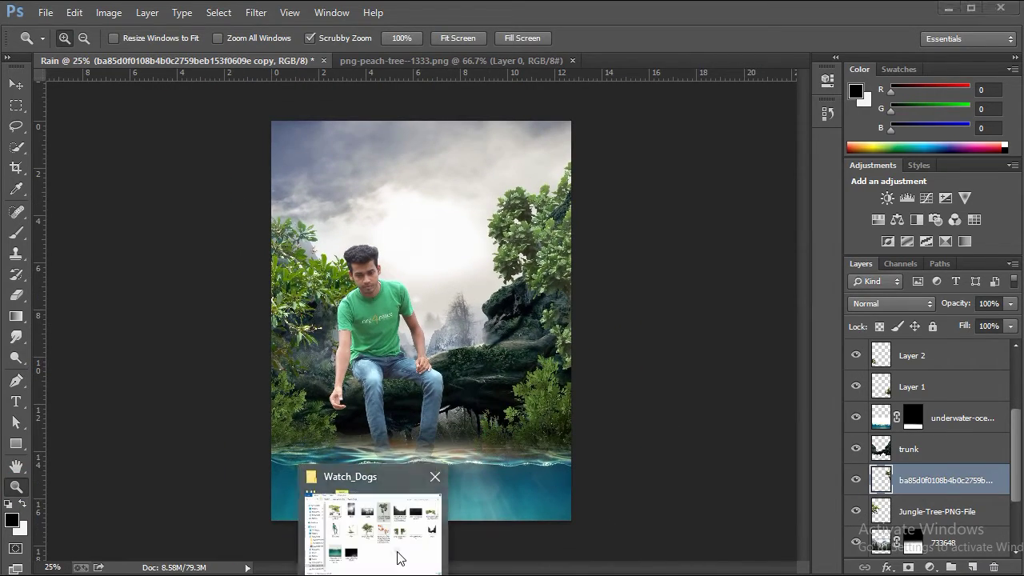
- Place Download-Water-Lily at about a third size and move its layer higher in the stack
left_click(393, 550)
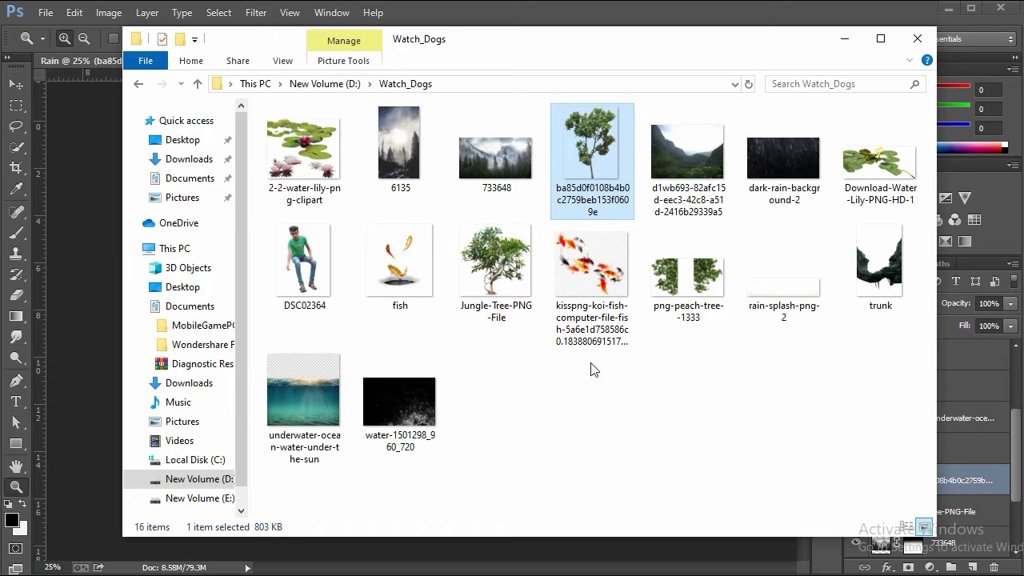
left_click_drag(880, 160, 99, 361)
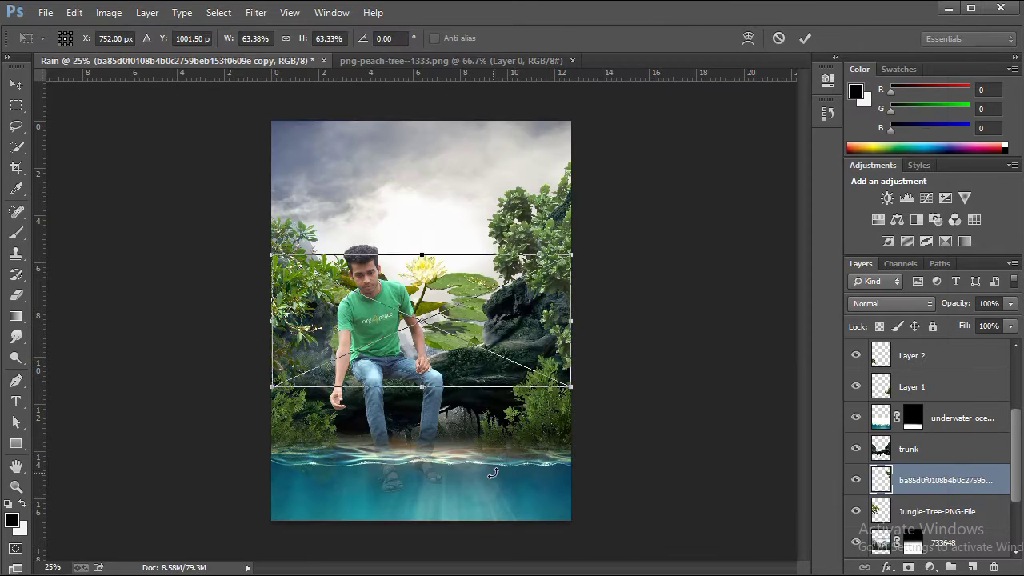
left_click_drag(273, 254, 386, 314)
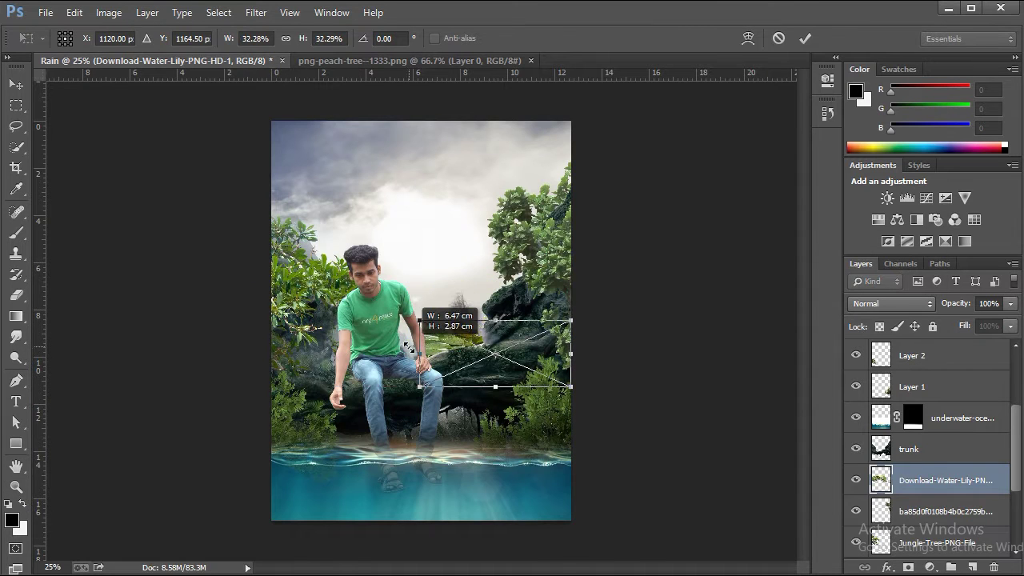
left_click(805, 38)
mouse_move(937, 480)
left_mouse_down()
mouse_move(944, 392)
mouse_move(899, 390)
left_mouse_up()
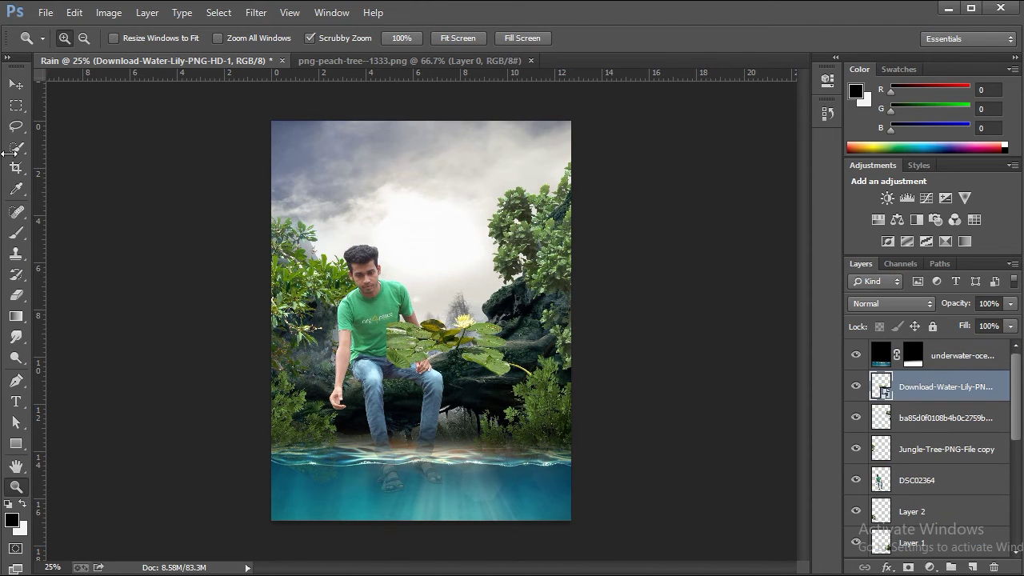
- Move the water lily down to the shoreline and shrink it to about 19%
left_click(15, 83)
left_click_drag(472, 336, 377, 424)
key("ctrl+t")
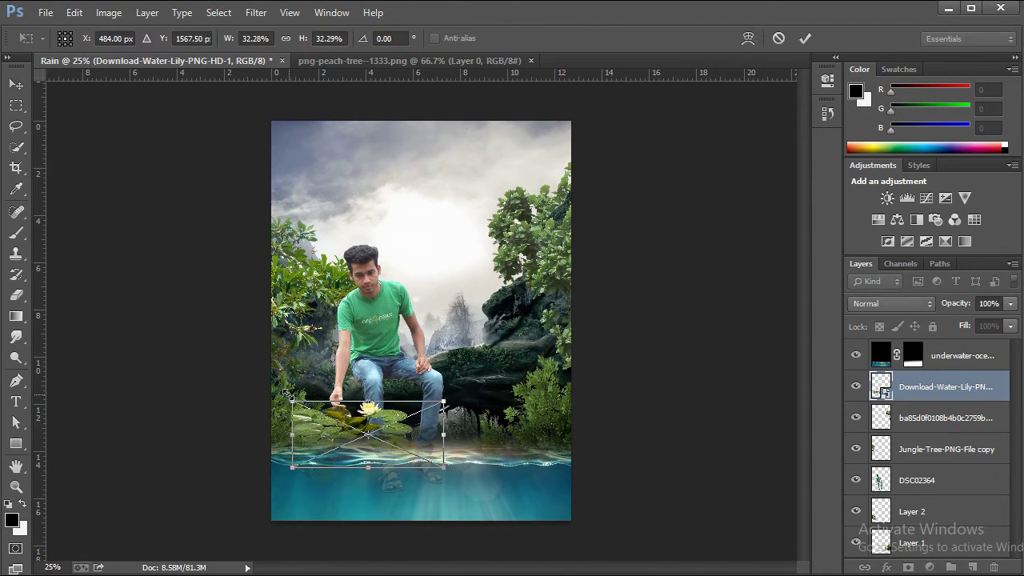
mouse_move(286, 393)
left_mouse_down()
mouse_move(362, 436)
mouse_move(330, 456)
left_mouse_up()
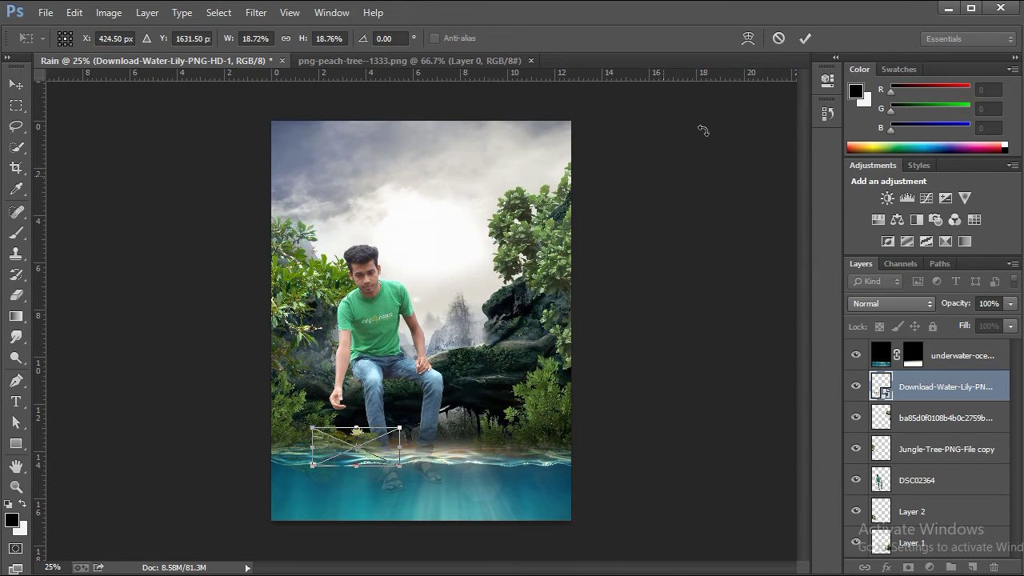
left_click(804, 38)
- Rasterize the water-lily layer and add a white layer mask
right_click(924, 390)
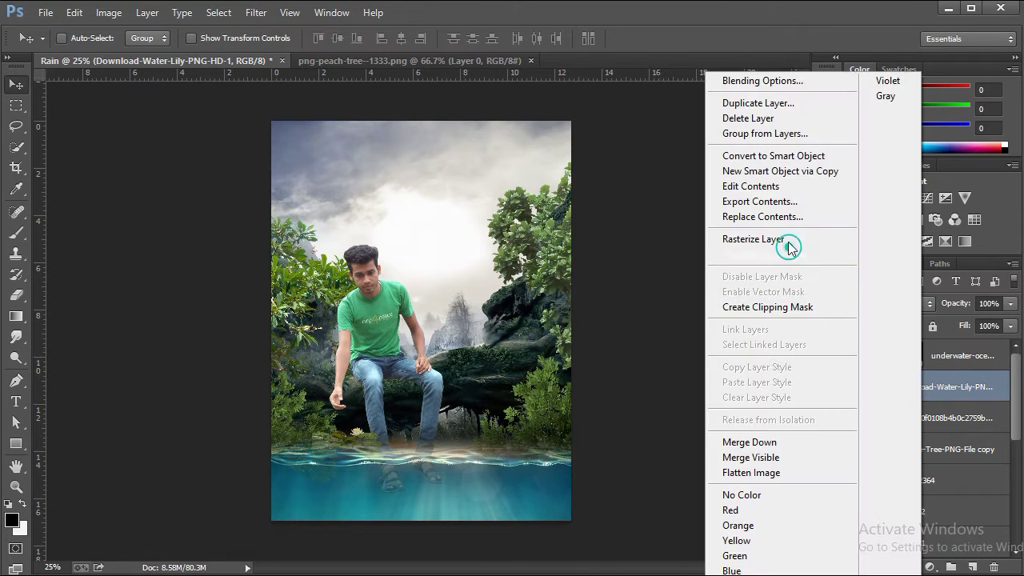
left_click(599, 240)
left_click(908, 567)
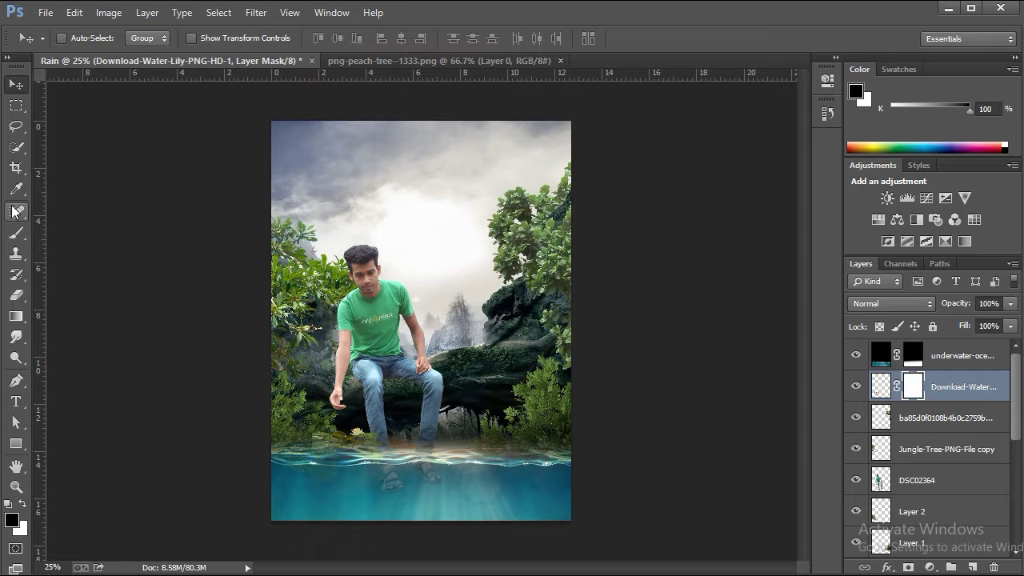
left_click(16, 232)
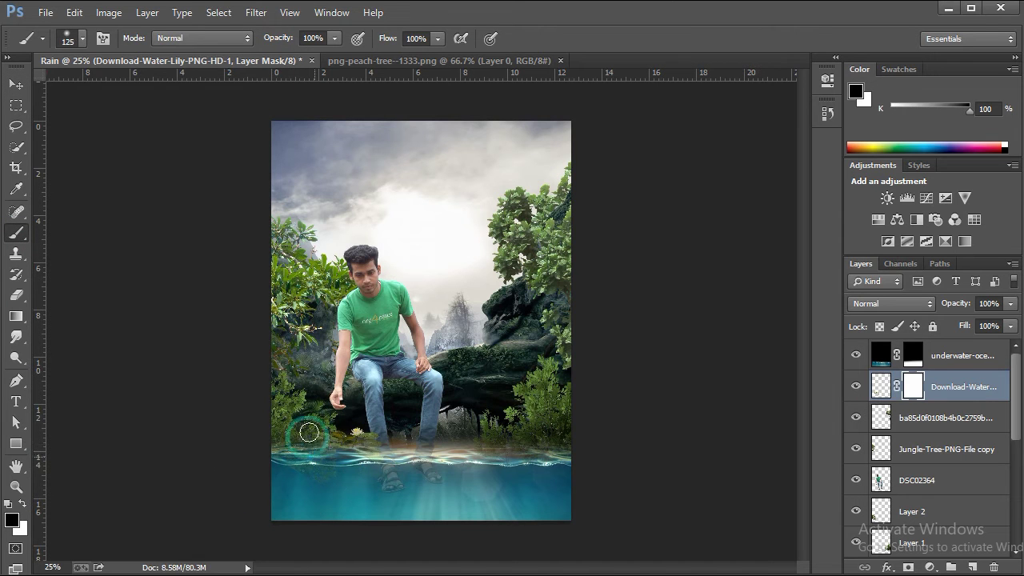
left_click(366, 557)
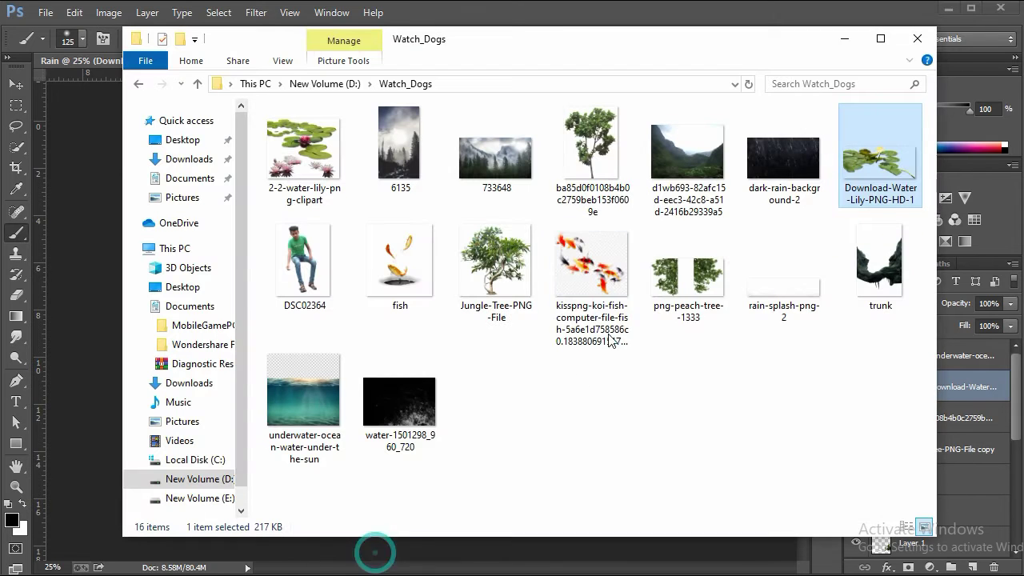
- Open 2-2-water-lily-png-clipart and copy it into the Rain poster
left_click(323, 178)
left_click_drag(323, 178, 446, 8)
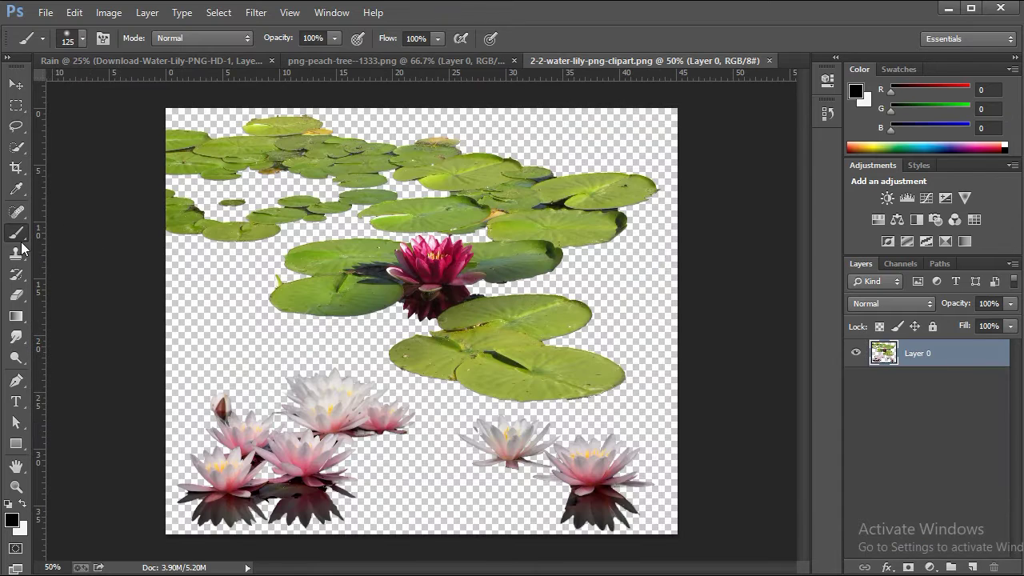
left_click(10, 83)
left_click_drag(416, 304, 563, 461)
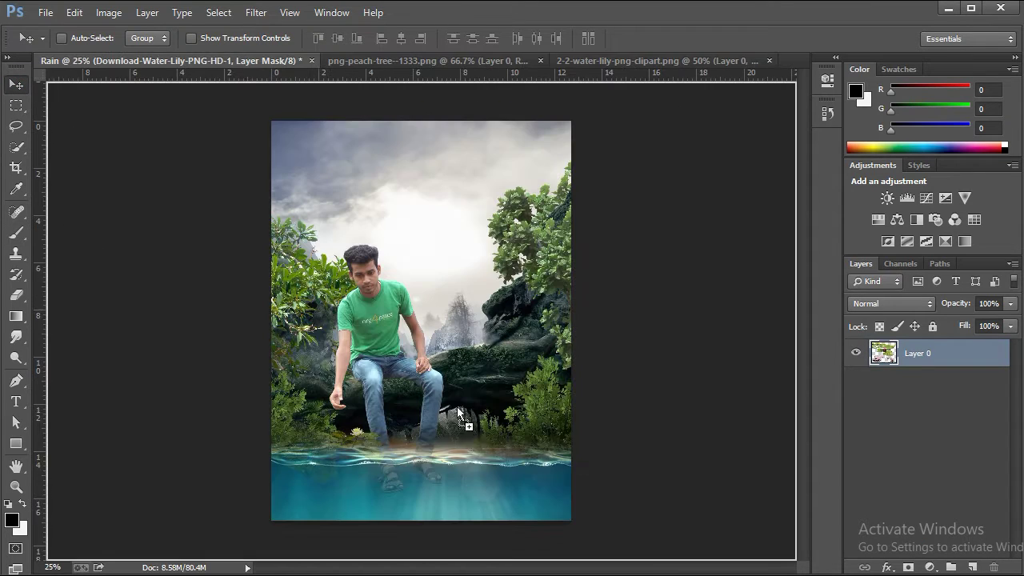
- Scale the lilies to about half size and position them beside the man's legs
key("ctrl+t")
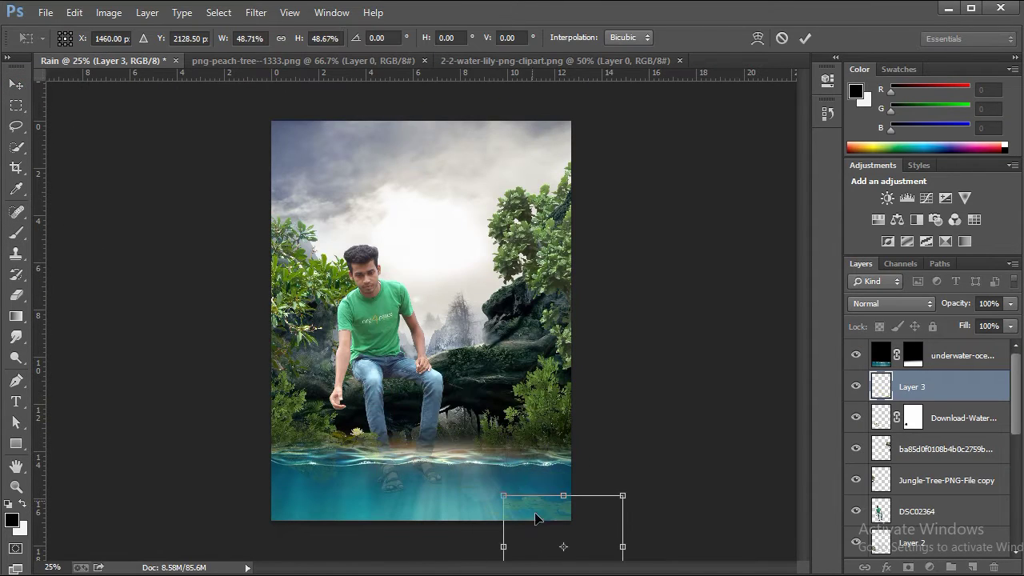
left_click_drag(389, 402, 456, 377)
left_click_drag(504, 427, 478, 408)
left_click_drag(432, 358, 464, 387)
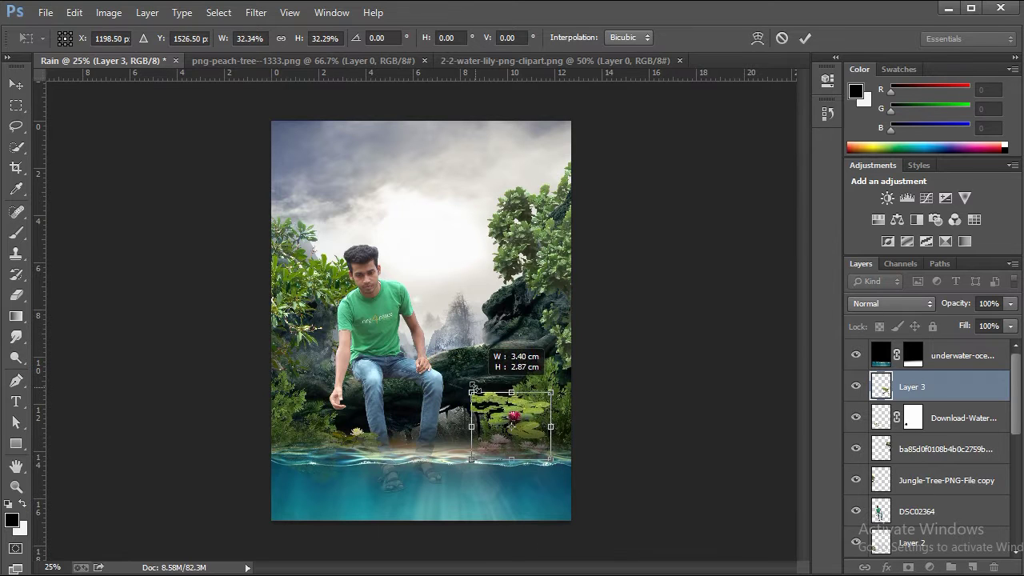
mouse_move(473, 438)
left_mouse_down()
mouse_move(473, 448)
mouse_move(491, 437)
left_mouse_up()
left_click(805, 37)
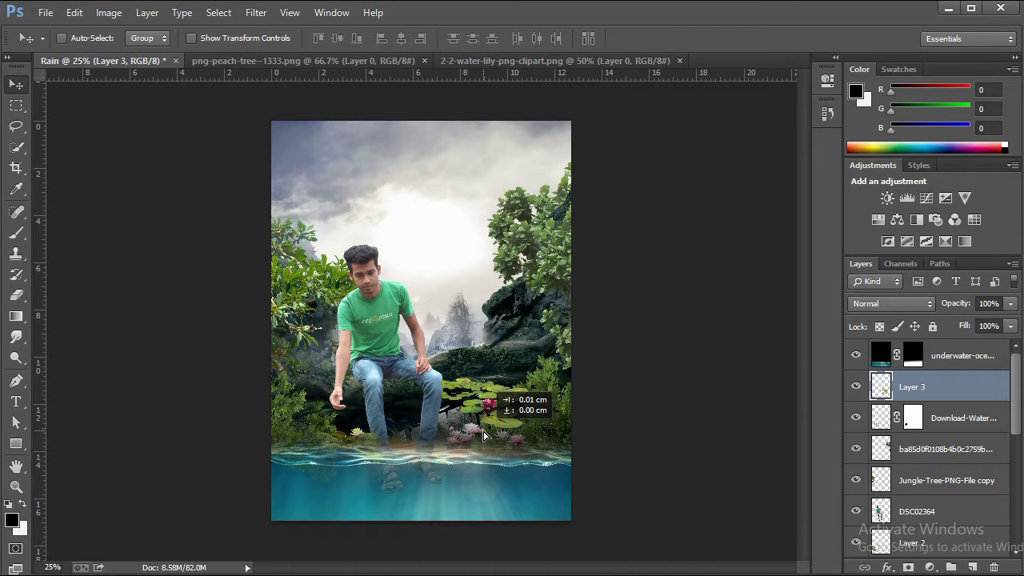
- Nudge the lilies down and erase the lily pads, keeping the pink flowers
left_click(16, 487)
left_click(531, 432)
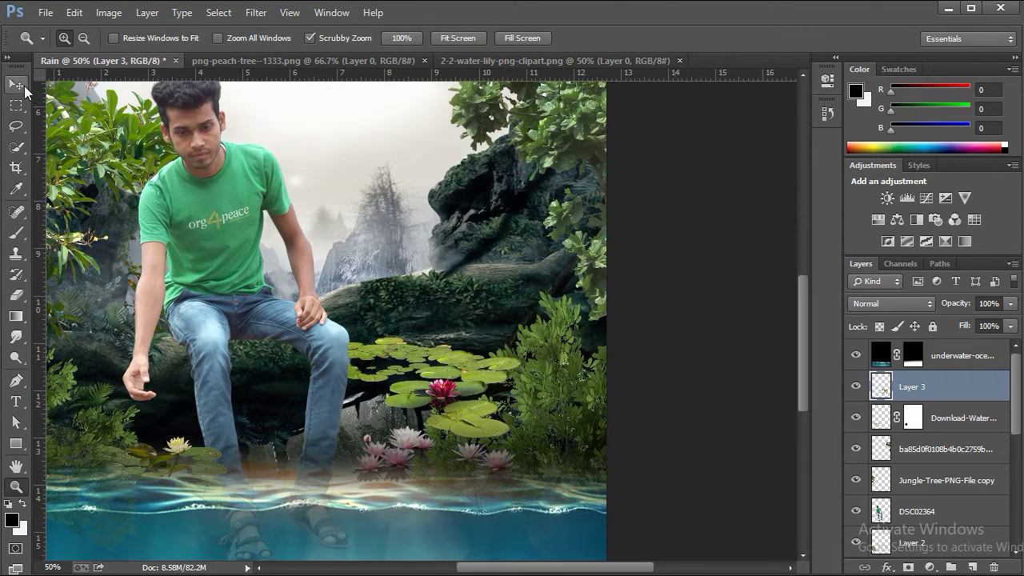
left_click(24, 90)
key("Down")
key("Down")
key("Down")
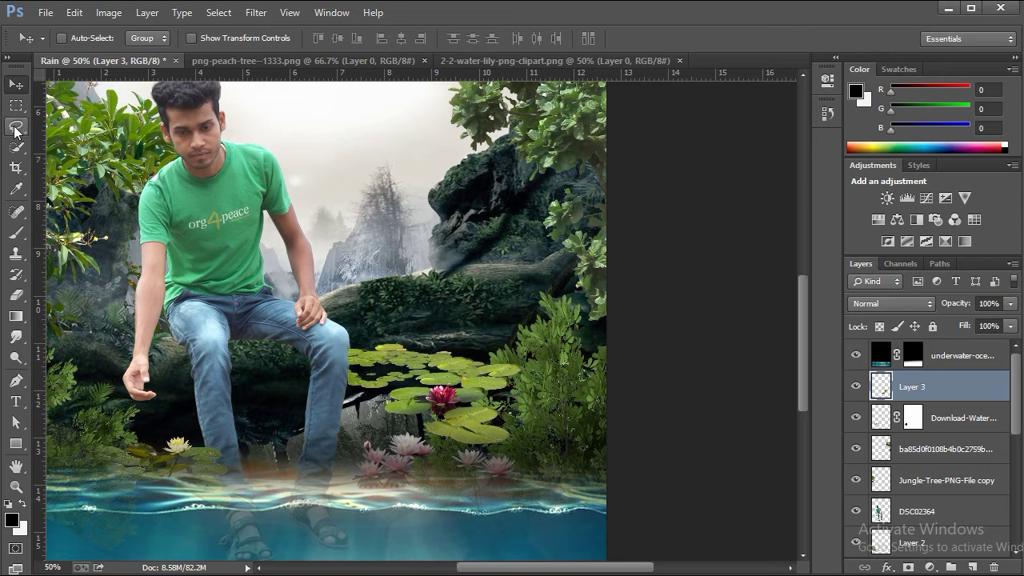
left_click(16, 128)
left_click(15, 295)
left_click_drag(323, 364, 503, 385)
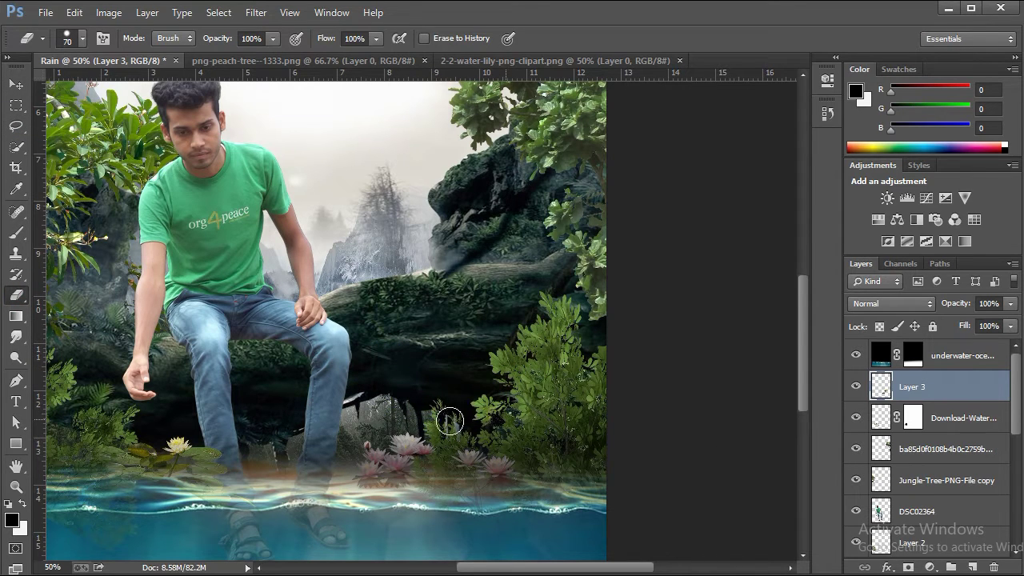
- Zoom out to the whole poster and open the koi fish image in Photoshop
key("z")
left_click(242, 433, "alt")
right_click(430, 407)
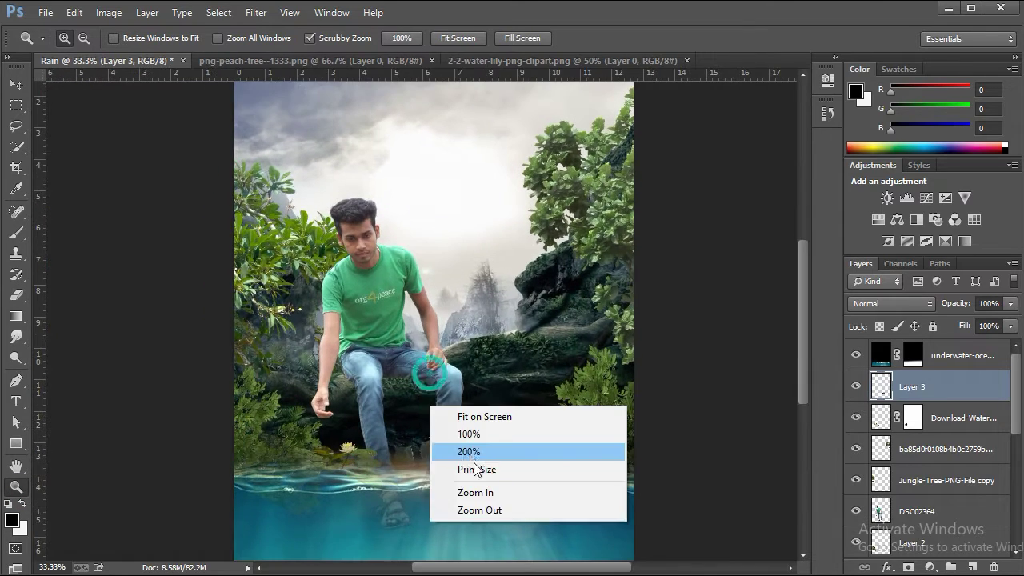
left_click(479, 510)
key("alt+Tab")
mouse_move(400, 264)
left_mouse_down()
mouse_move(307, 241)
mouse_move(495, 272)
left_mouse_up()
left_click_drag(592, 264, 280, 344)
key("alt+Tab")
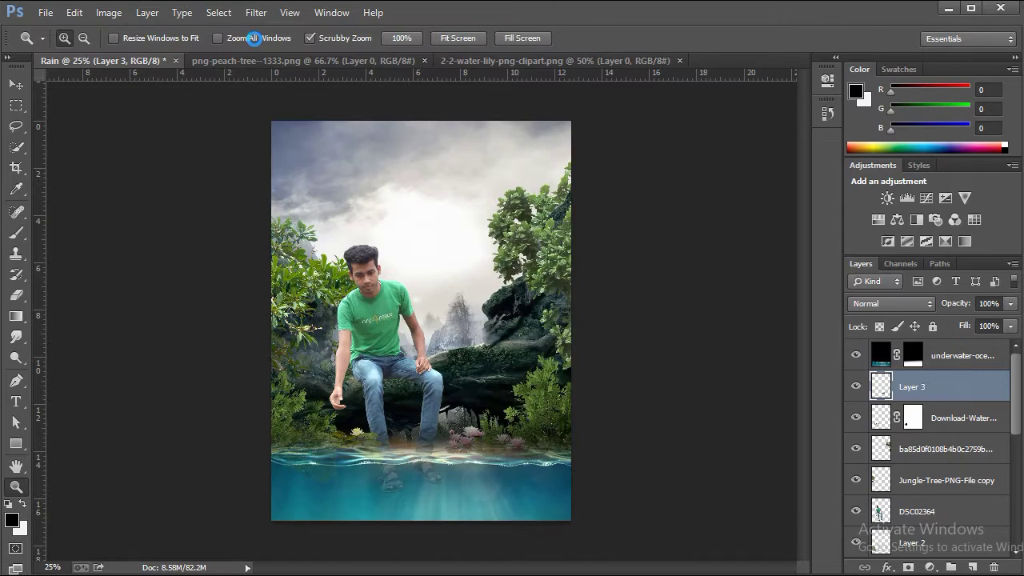
left_click_drag(254, 38, 324, 65)
- Close the peach-tree document and raise the koi image's Levels whites to 231
left_click(322, 61)
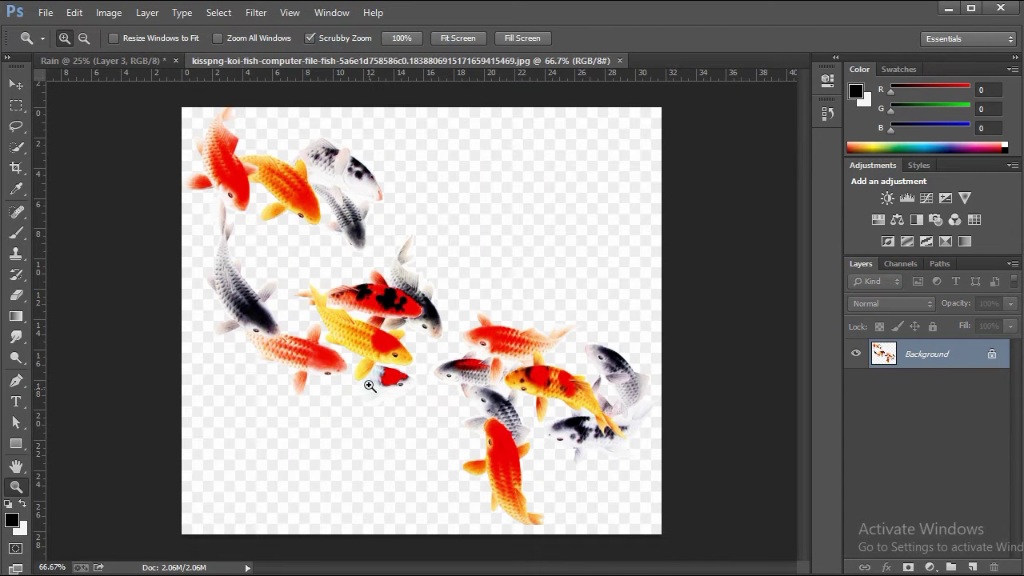
left_click(99, 14)
mouse_move(133, 52)
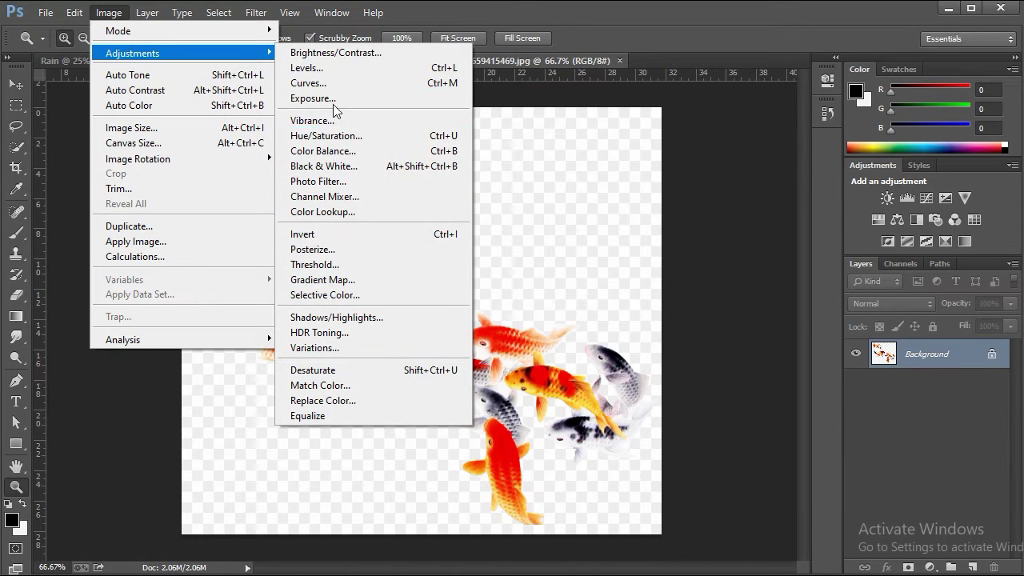
left_click(336, 69)
left_click_drag(815, 369, 797, 372)
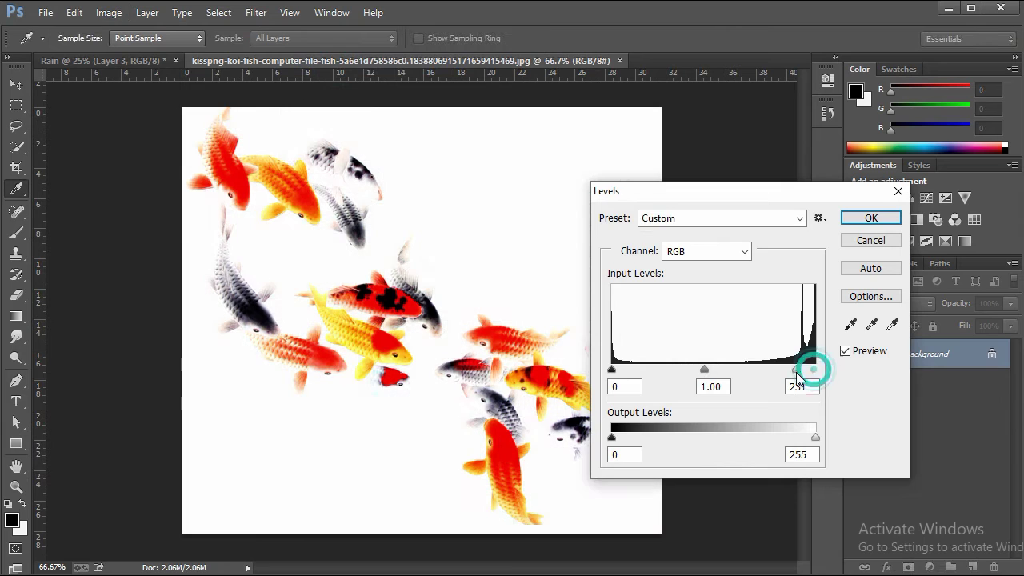
left_click(861, 222)
- Magic-erase the koi's white background and copy the fish into the Rain poster
right_click(16, 294)
left_click(80, 327)
left_click(471, 206)
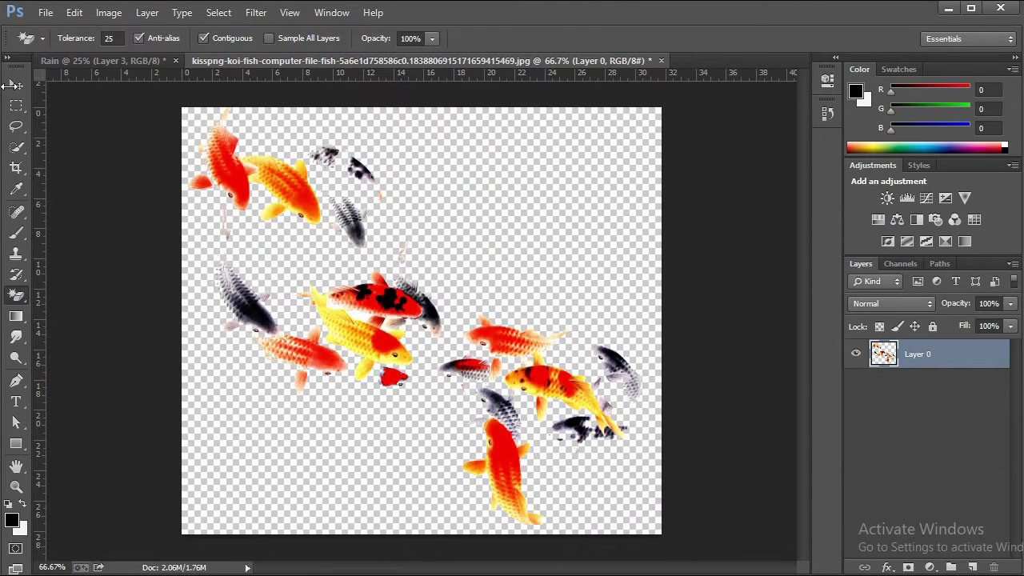
left_click(16, 84)
mouse_move(304, 240)
left_mouse_down()
mouse_move(352, 468)
mouse_move(384, 482)
left_mouse_up()
- Shrink the koi to about 51%, move them into the water and flip horizontally
key("ctrl+t")
left_click_drag(484, 559, 421, 527)
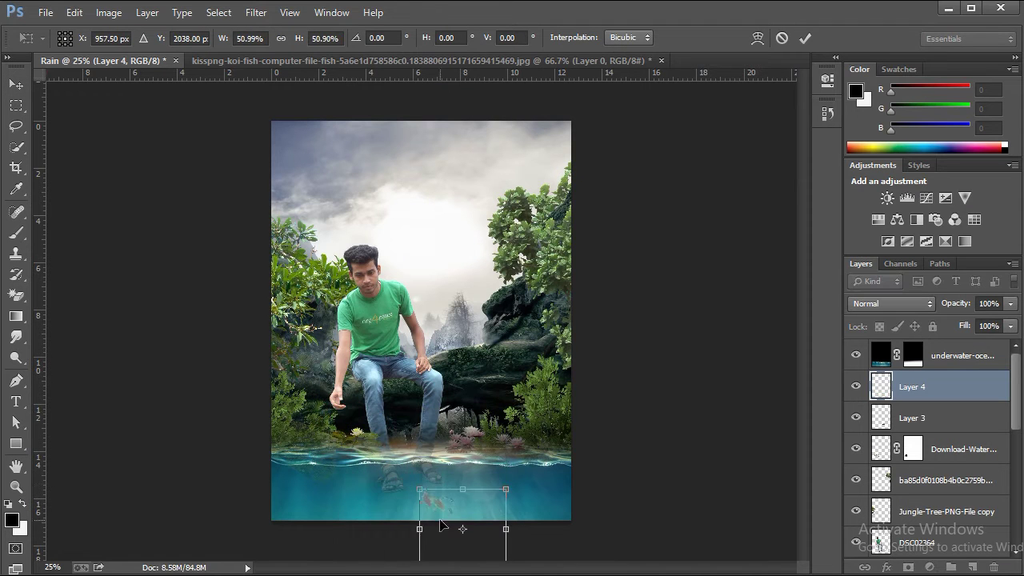
left_click_drag(376, 479, 356, 486)
right_click(391, 474)
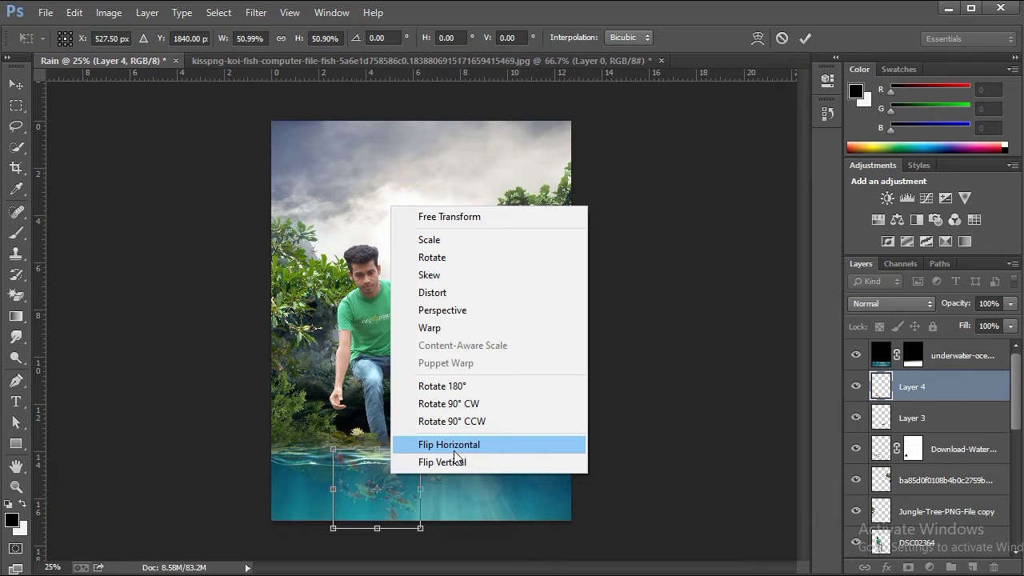
left_click(454, 456)
- Flip the koi vertically and rotate them to about −127° under the water
right_click(390, 475)
left_click(448, 447)
right_click(393, 476)
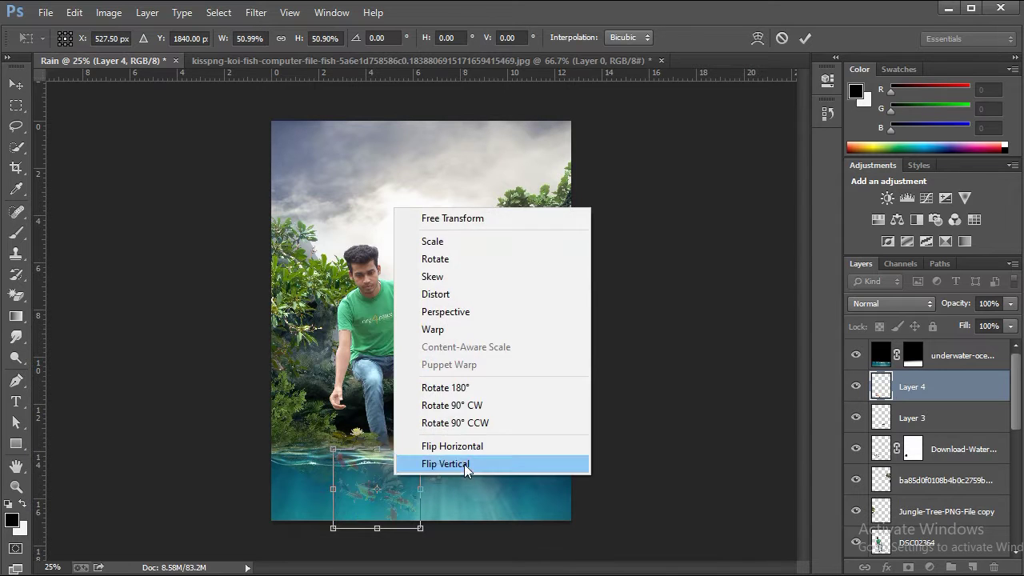
left_click(448, 464)
mouse_move(304, 532)
left_mouse_down()
mouse_move(437, 553)
mouse_move(475, 504)
left_mouse_up()
left_click_drag(388, 516, 381, 518)
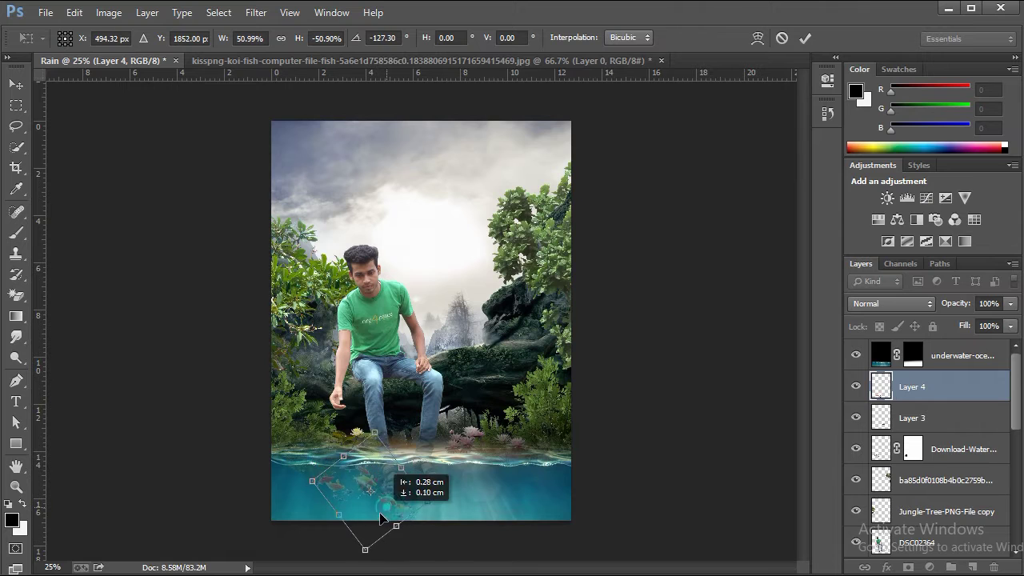
left_click(805, 38)
left_click(942, 354)
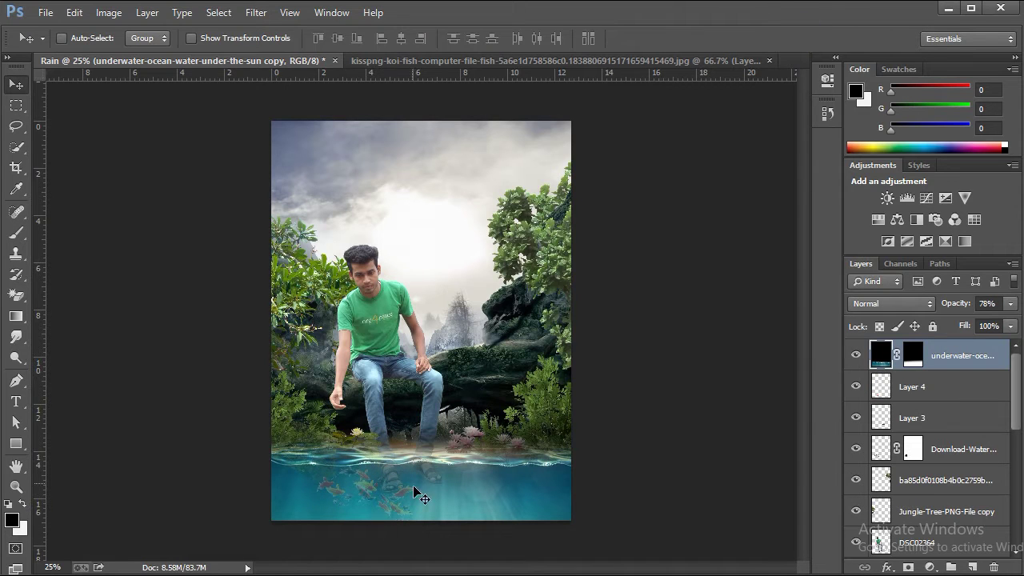
key("alt+Tab")
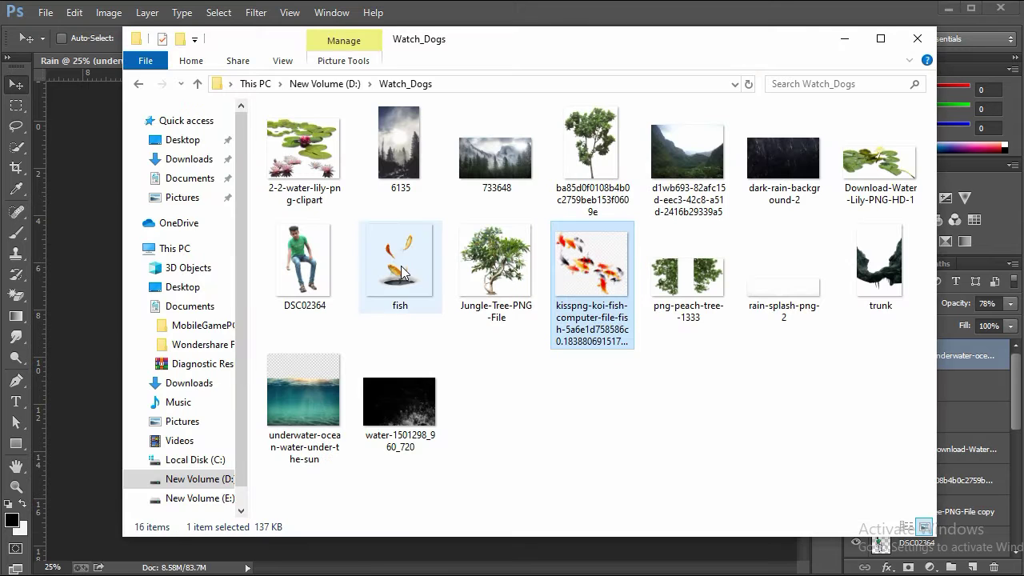
- Place the koi fish image on the poster and rasterize its layer
mouse_move(400, 268)
left_mouse_down()
mouse_move(56, 244)
mouse_move(267, 343)
left_mouse_up()
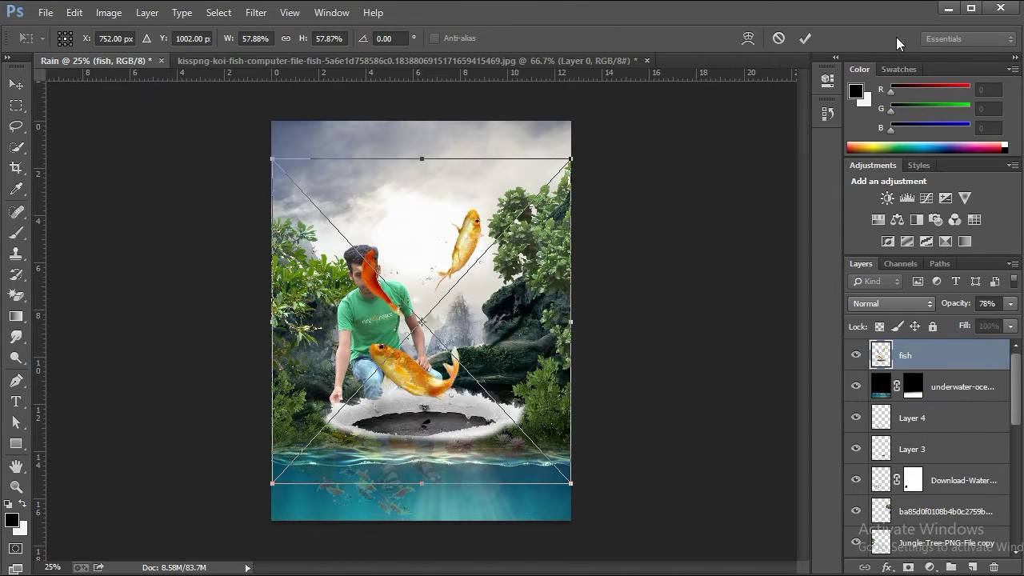
left_click(804, 37)
left_click(17, 234)
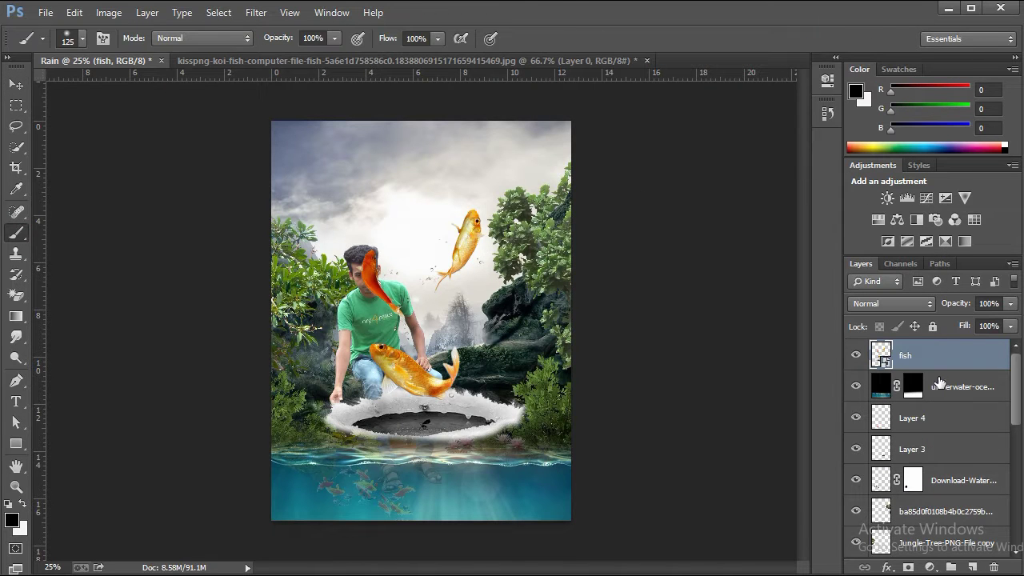
right_click(935, 367)
left_click(743, 235)
- Scale the fish to about a third and move it down into the water
key("ctrl+t")
left_click_drag(298, 208, 478, 347)
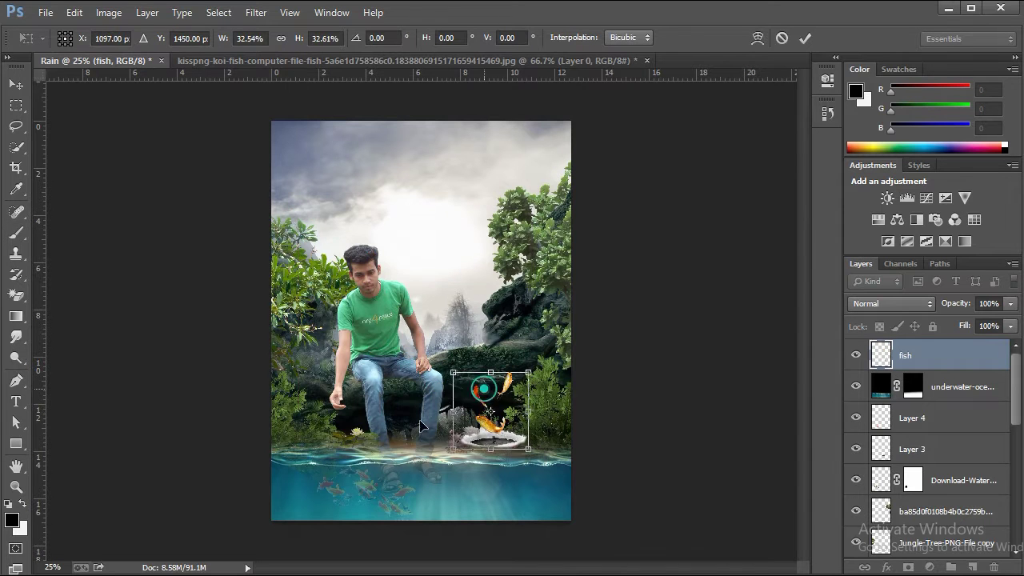
left_click_drag(480, 415, 329, 468)
key("Return")
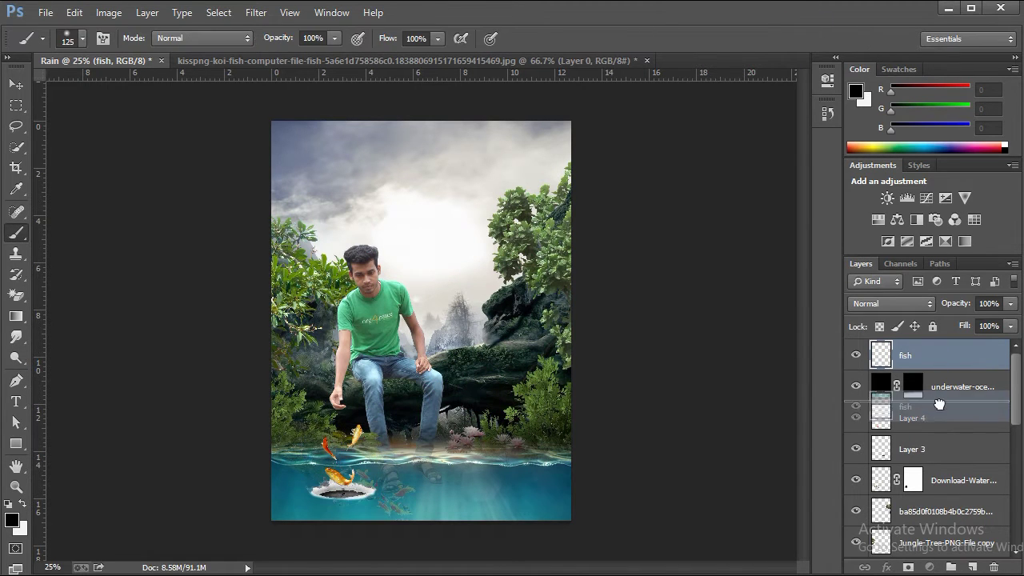
- Put the fish layer beneath the underwater layer and erase its edges, then return to 25% zoom
left_click_drag(910, 360, 910, 403)
left_click(16, 486)
key("ctrl+plus")
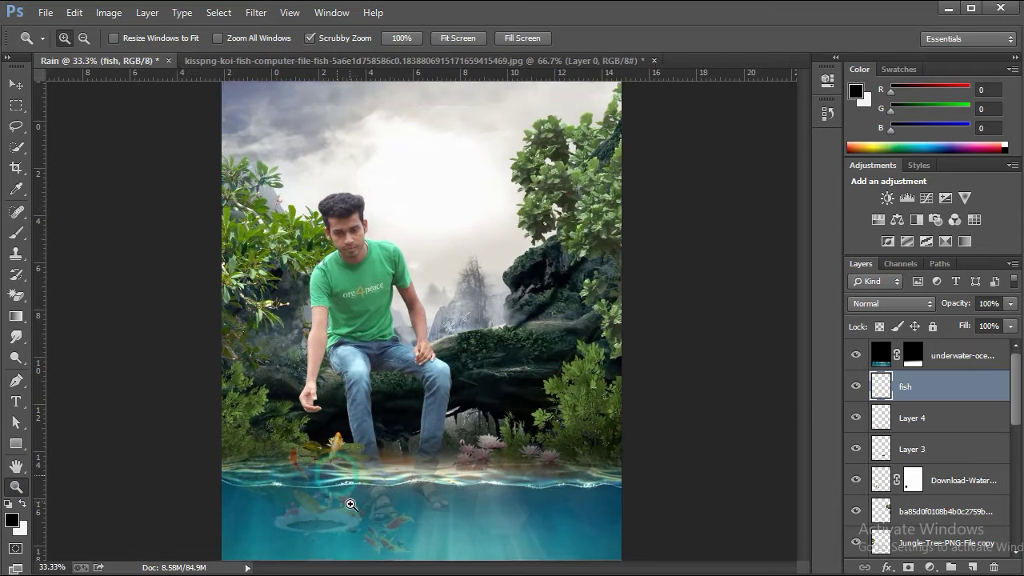
right_click(16, 298)
left_click(72, 293)
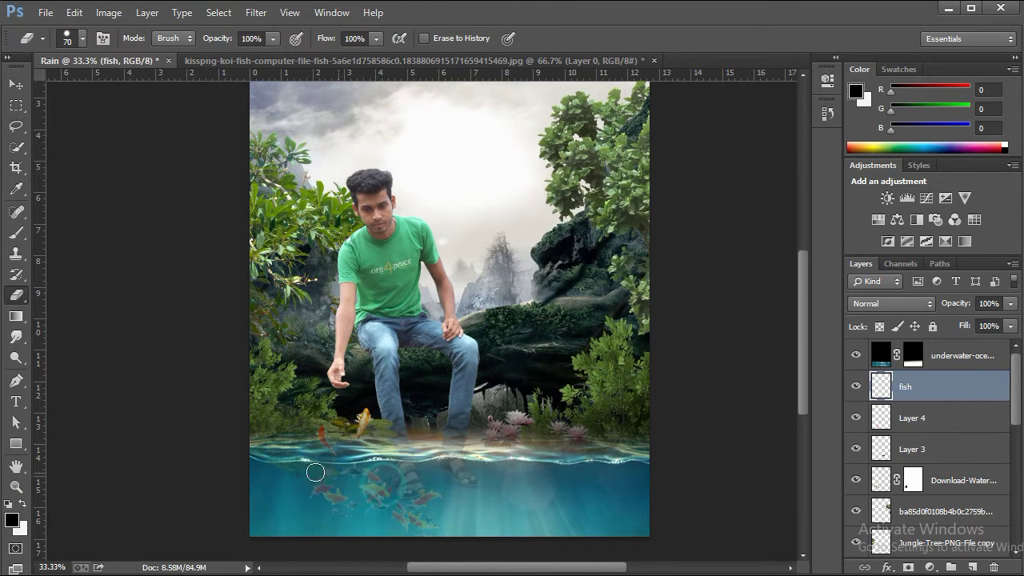
left_click(16, 486)
right_click(418, 339)
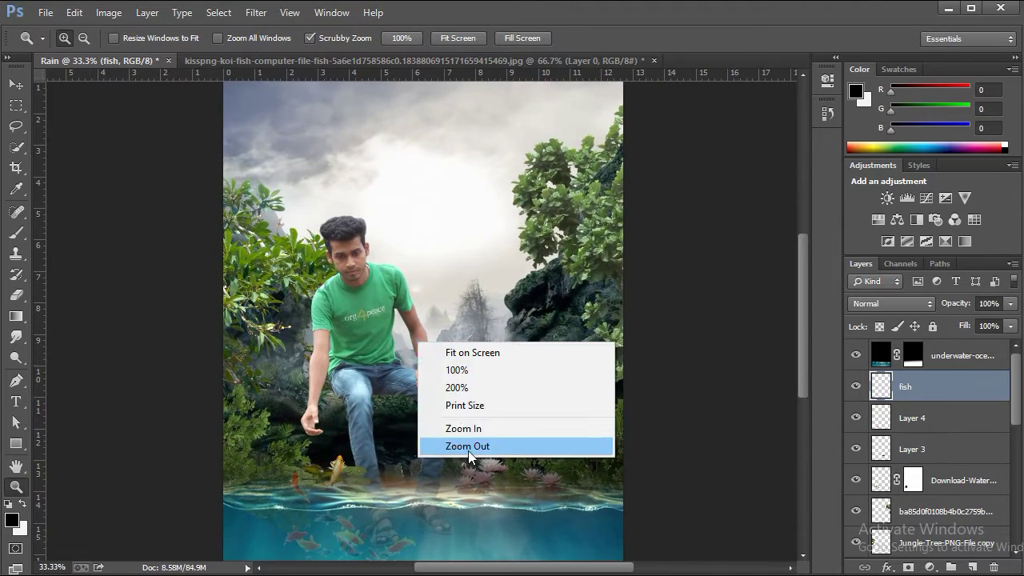
left_click(520, 443)
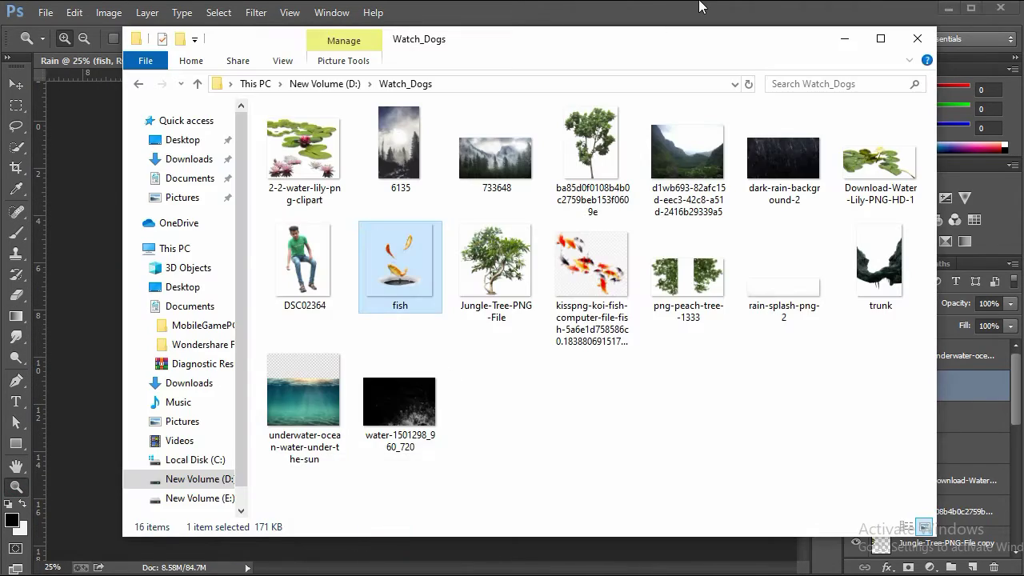
scroll(908, 458, "down", 3)
scroll(909, 480, "down", 3)
- Apply Color Balance to the Jungle-Tree-PNG-File layer and tint the long-named tree layer blue
scroll(912, 504, "down", 3)
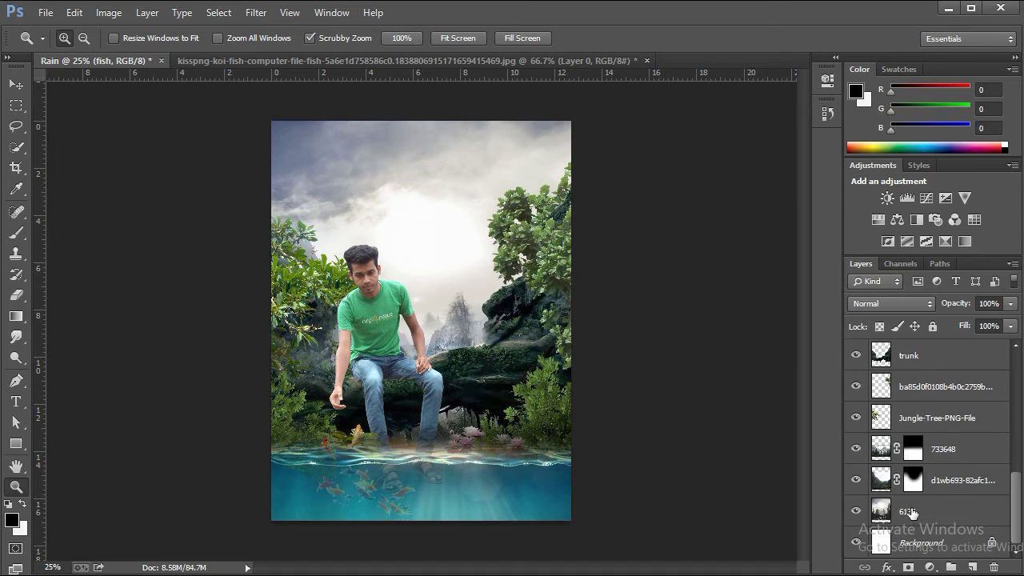
left_click(901, 417)
left_click(109, 13)
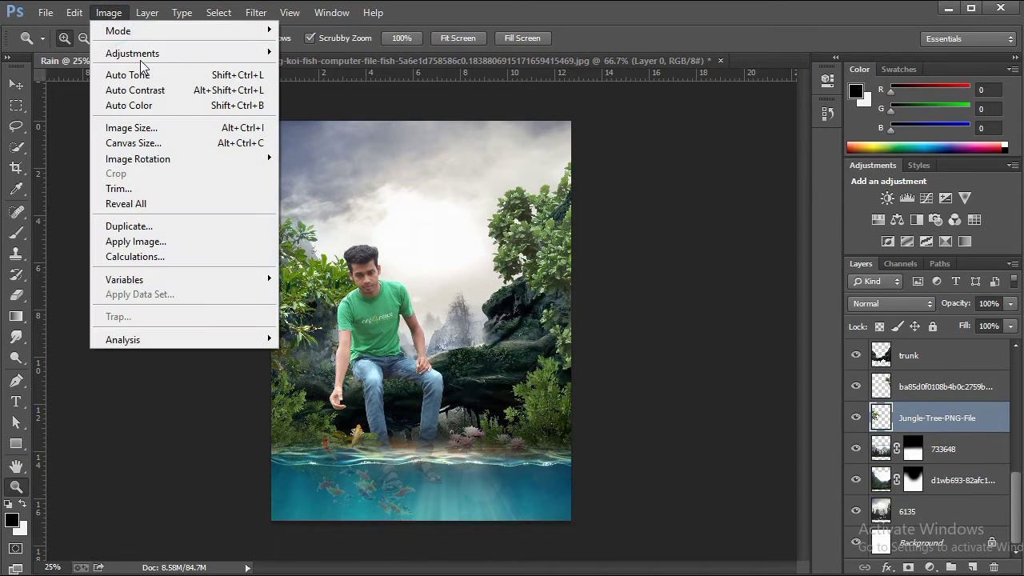
left_click(344, 150)
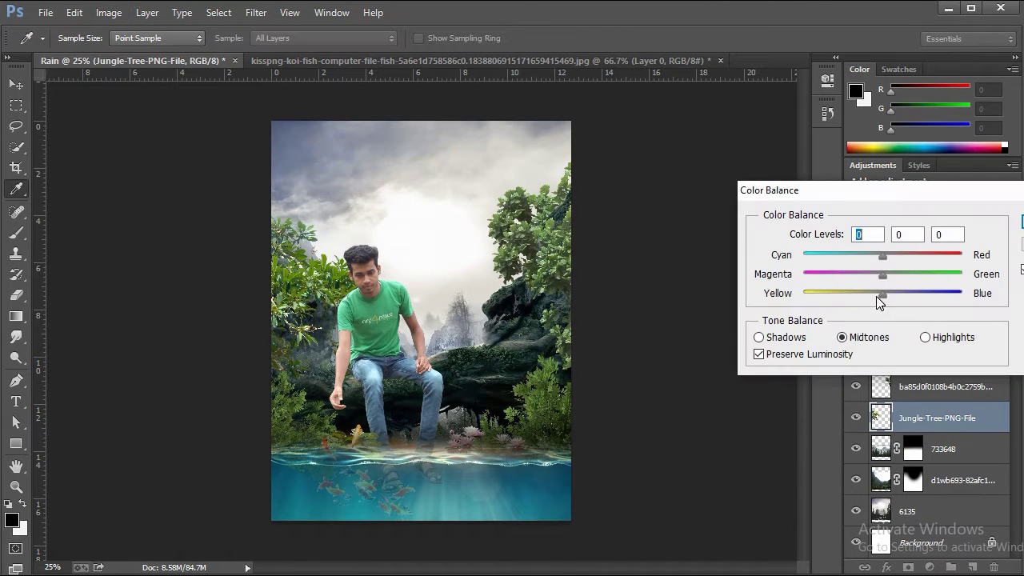
key("Return")
key("z")
left_click(901, 387)
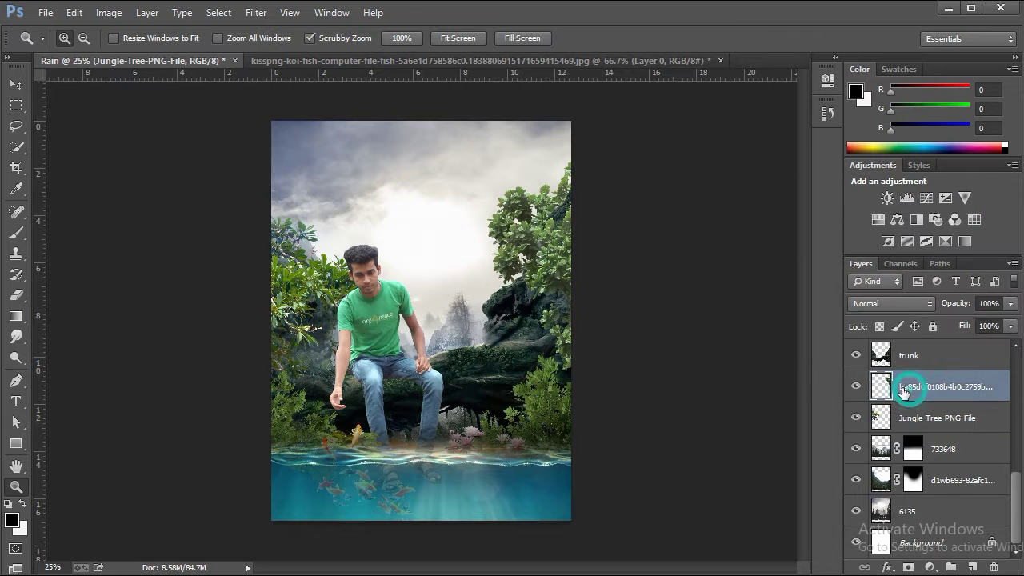
left_click(109, 13)
left_click(320, 151)
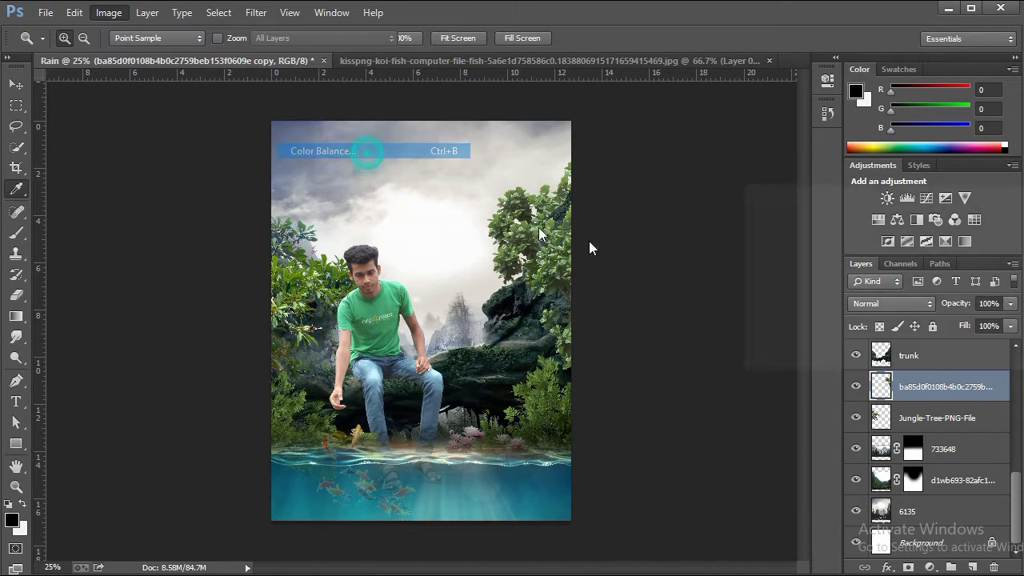
mouse_move(911, 301)
left_mouse_down()
mouse_move(892, 295)
mouse_move(906, 298)
left_mouse_up()
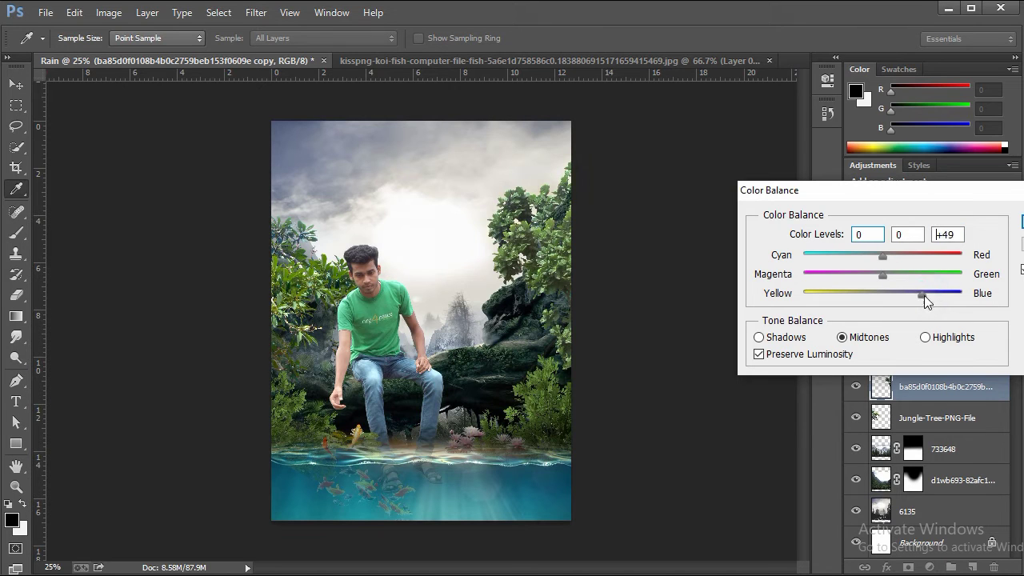
key("Return")
key("z")
- Tint Layer 1 and Layer 2 toward blue with Color Balance, Layer 2 about +55
scroll(901, 390, "up", 1)
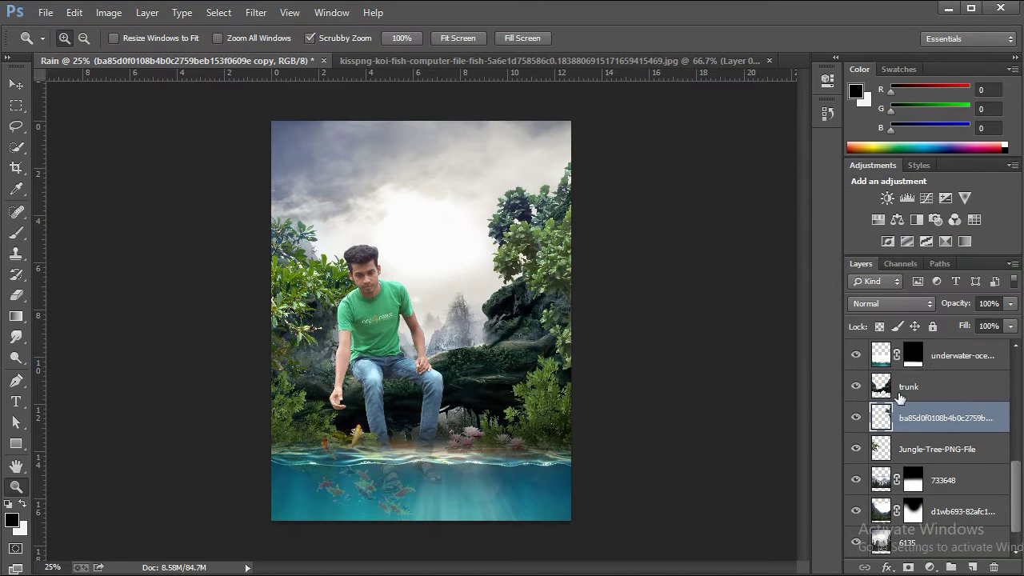
scroll(901, 389, "up", 2)
left_click(901, 389)
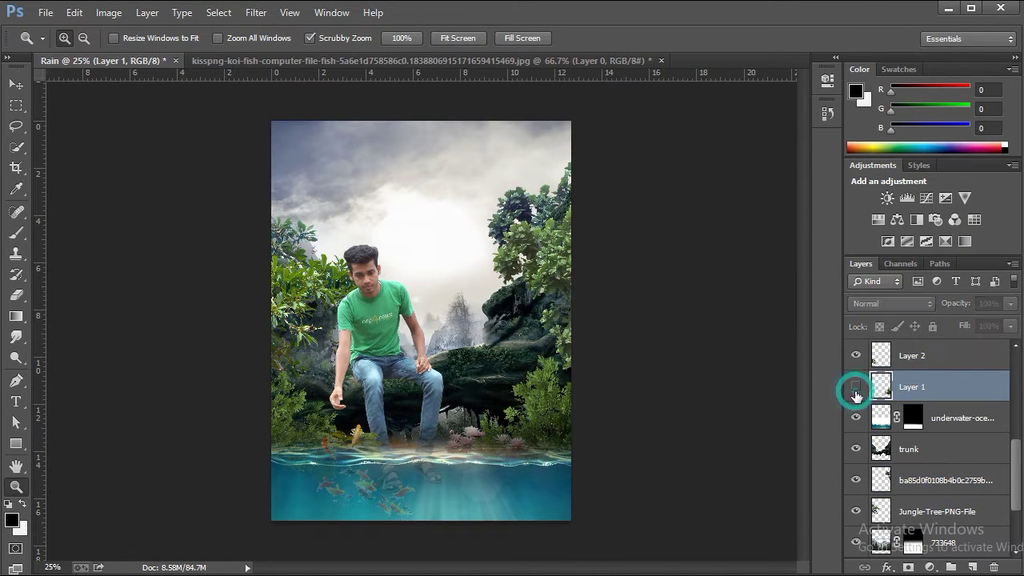
left_click(124, 13)
left_click(524, 156)
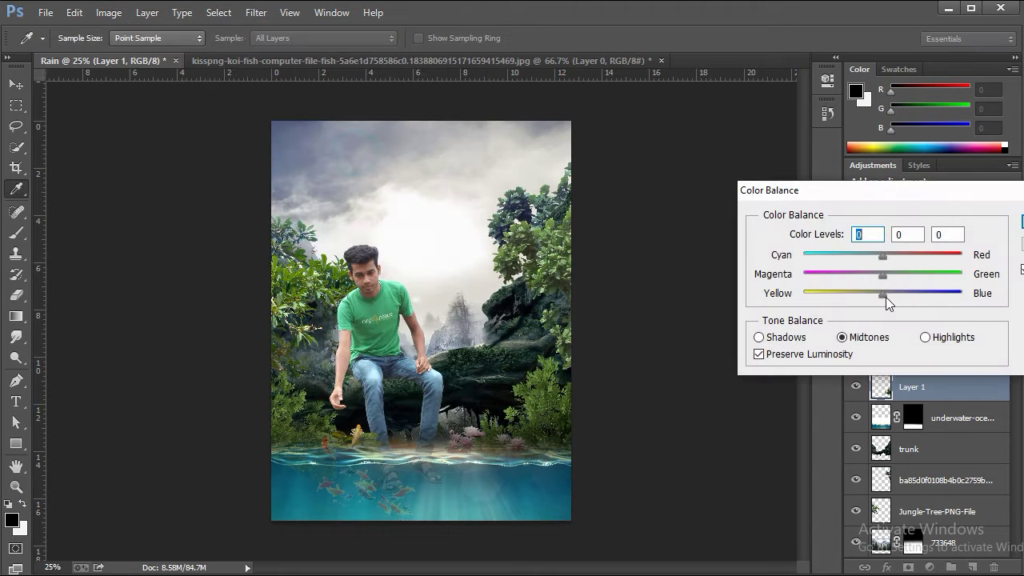
left_click_drag(910, 296, 928, 299)
key("Return")
key("z")
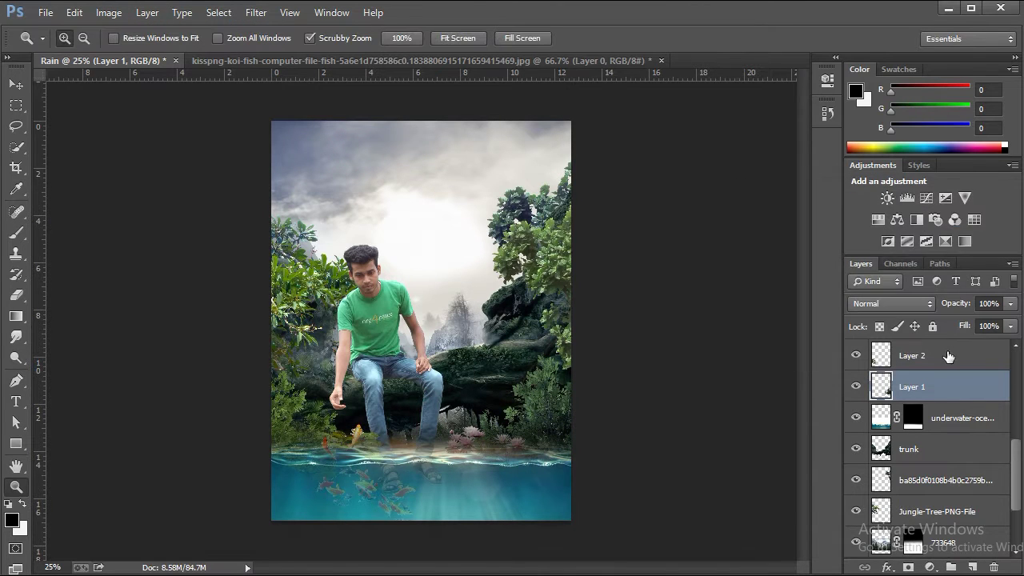
left_click(946, 358)
left_click(109, 13)
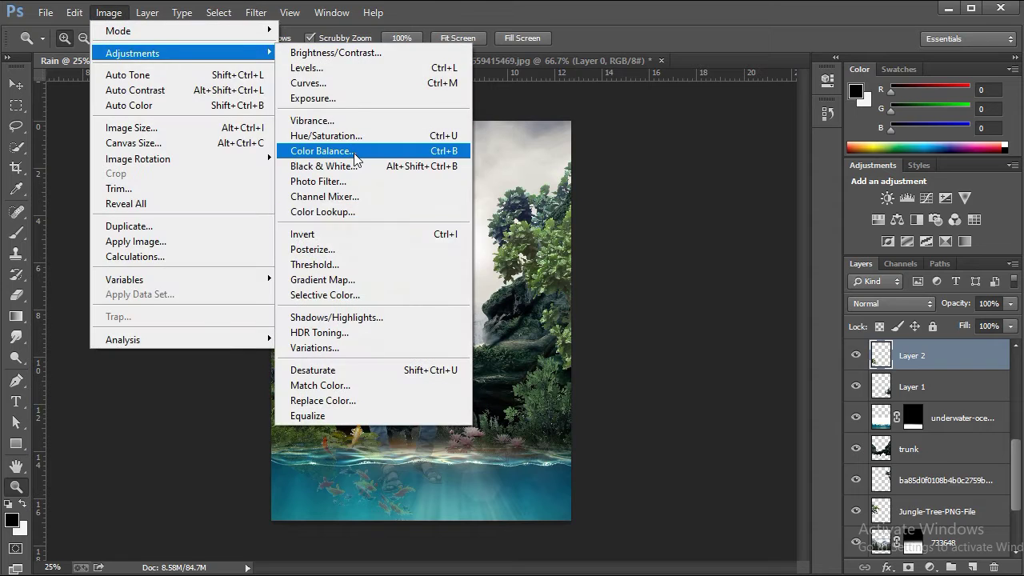
left_click(360, 154)
left_click_drag(883, 292, 925, 297)
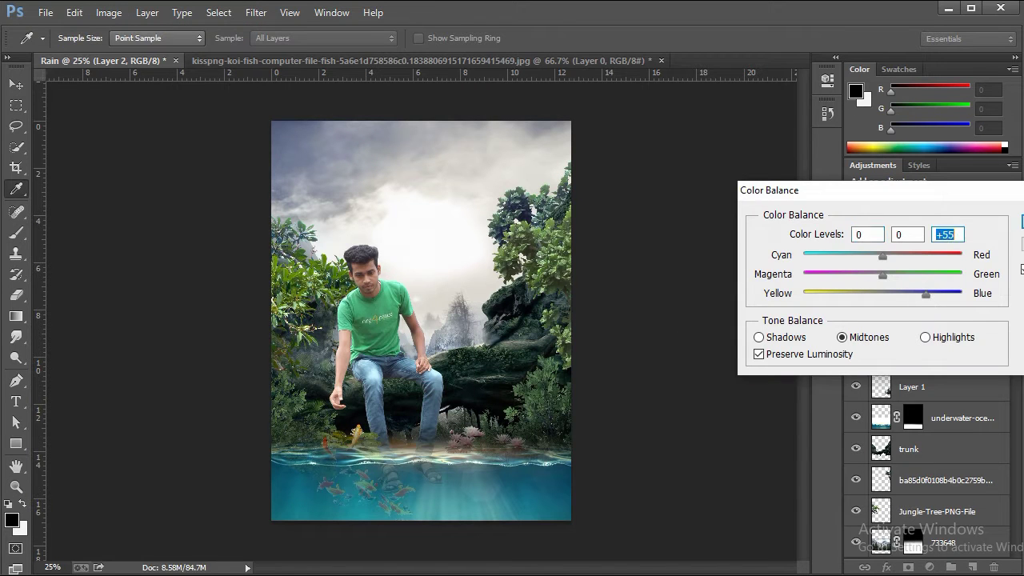
key("Return")
- Tint the Jungle-Tree-PNG-File copy and the long-named foliage layer toward blue, about +38 midtones
scroll(1009, 451, "up", 3)
left_click(911, 396)
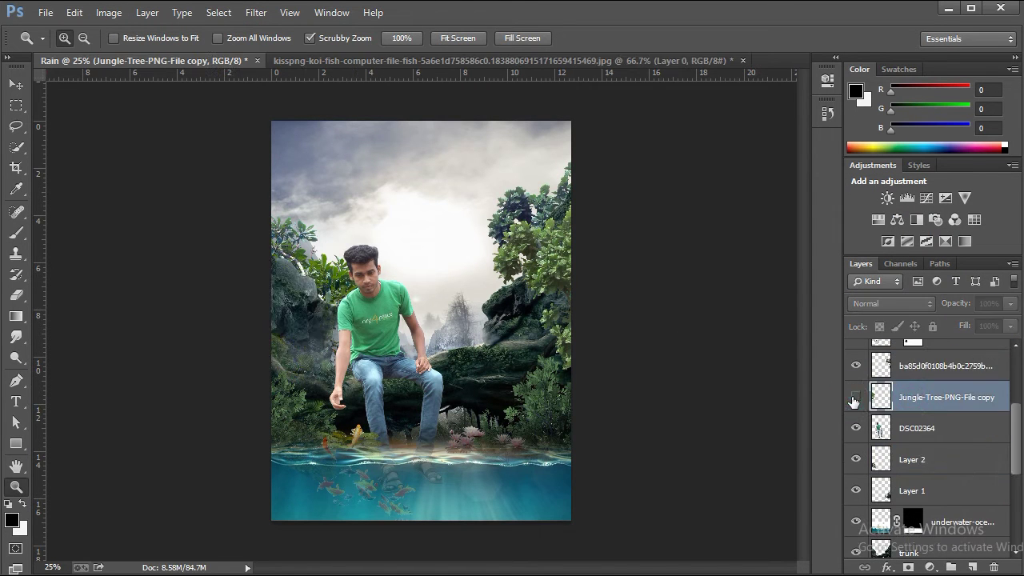
left_click(109, 12)
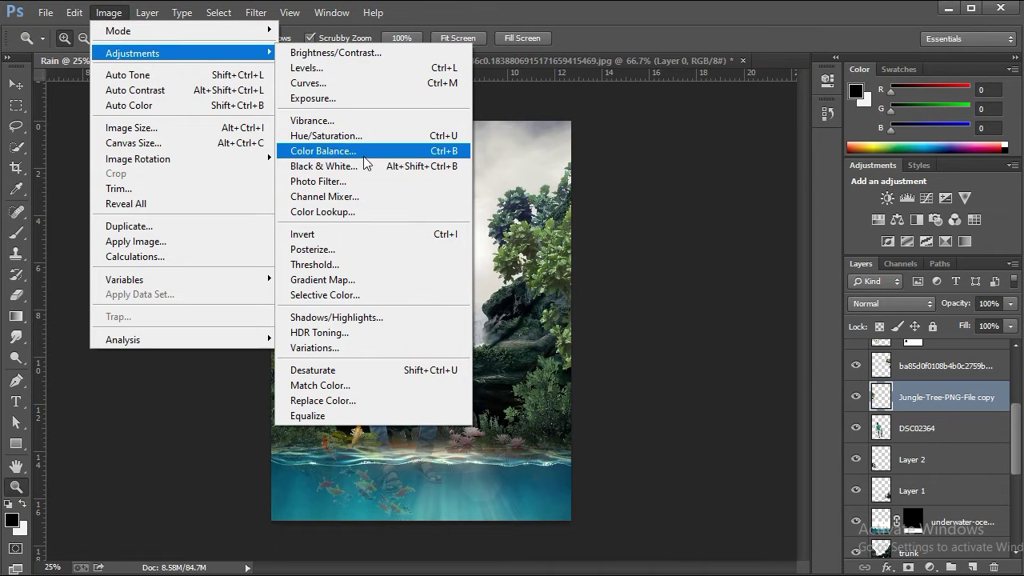
left_click(323, 150)
left_click_drag(885, 294, 933, 302)
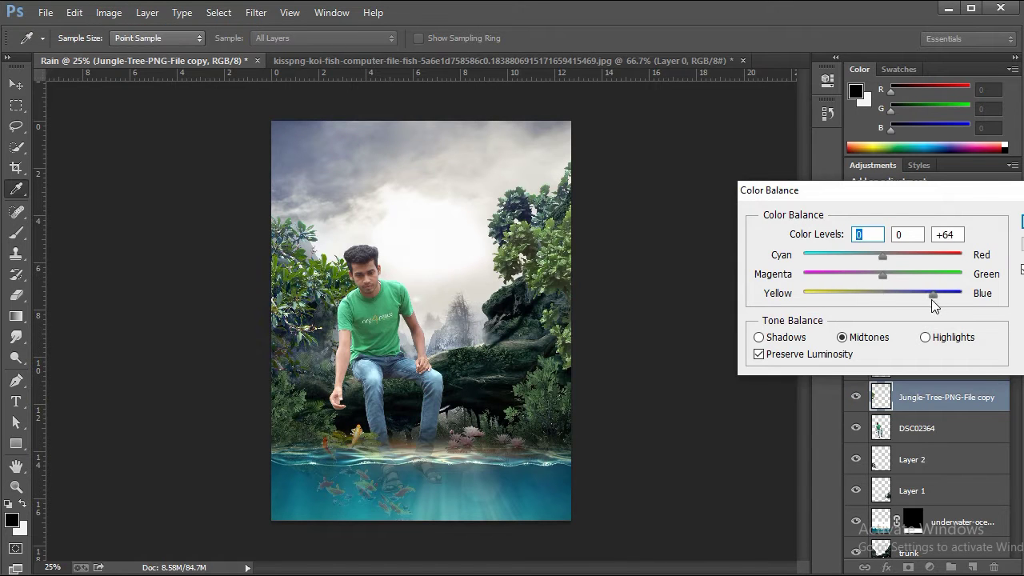
key("Return")
key("z")
left_click(855, 413)
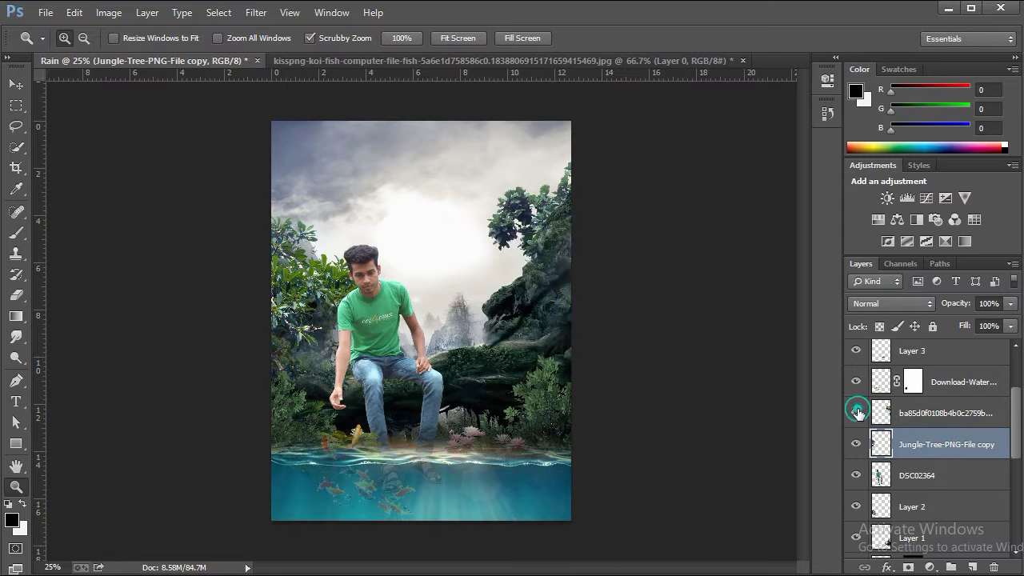
left_click(109, 12)
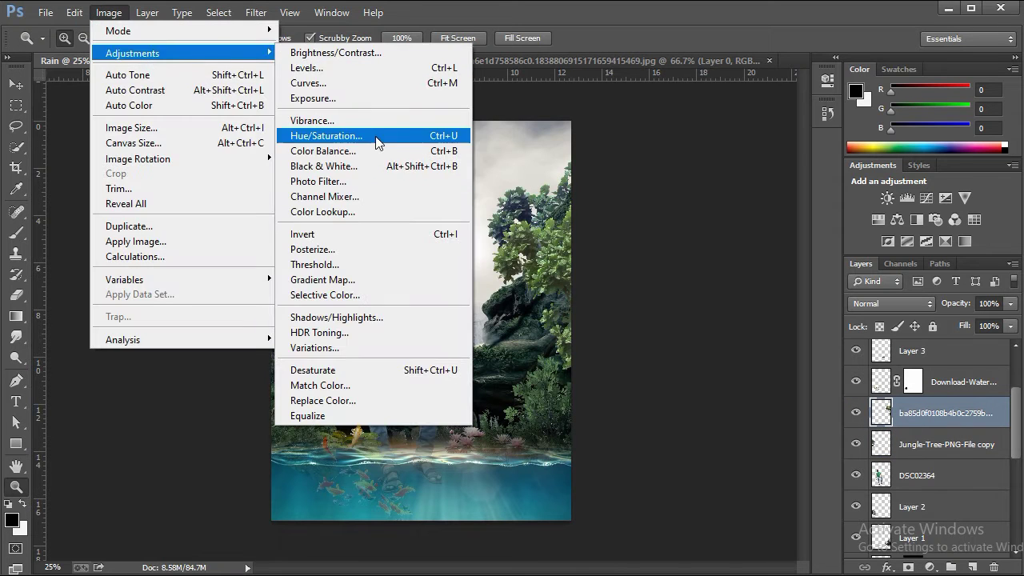
left_click(323, 151)
left_click_drag(885, 296, 912, 299)
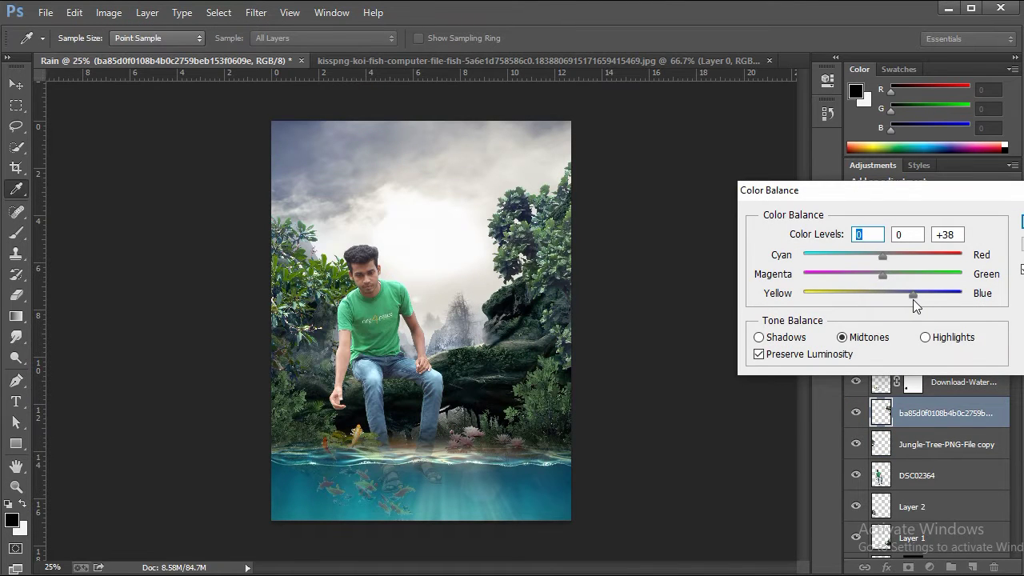
key("Return")
key("z")
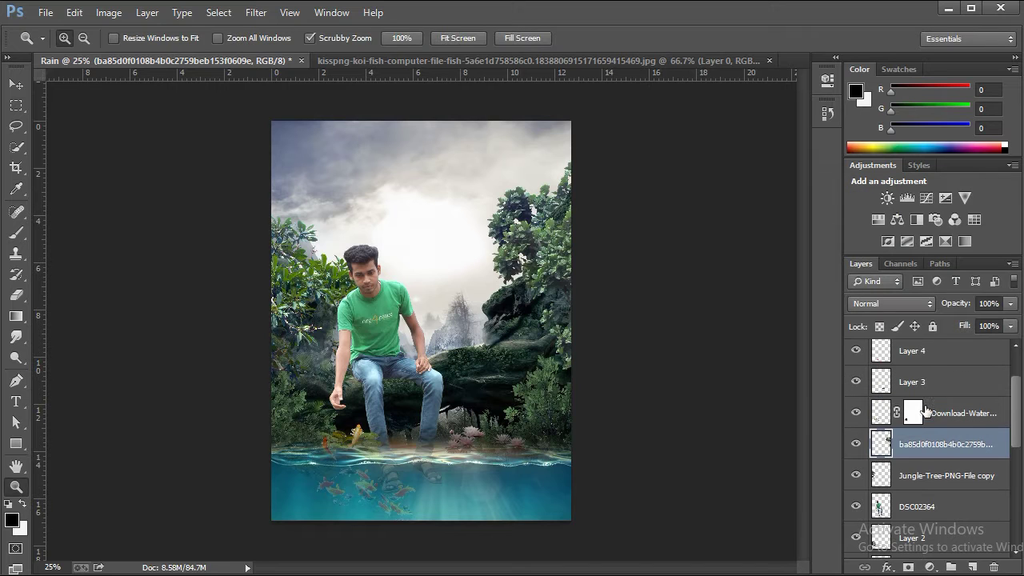
- Check Layers 3 and 4 by toggling their visibility, leaving Layer 3's Color Balance unchanged
scroll(927, 447, "up", 3)
left_click(856, 444)
left_click(911, 444)
left_click(109, 13)
mouse_move(132, 53)
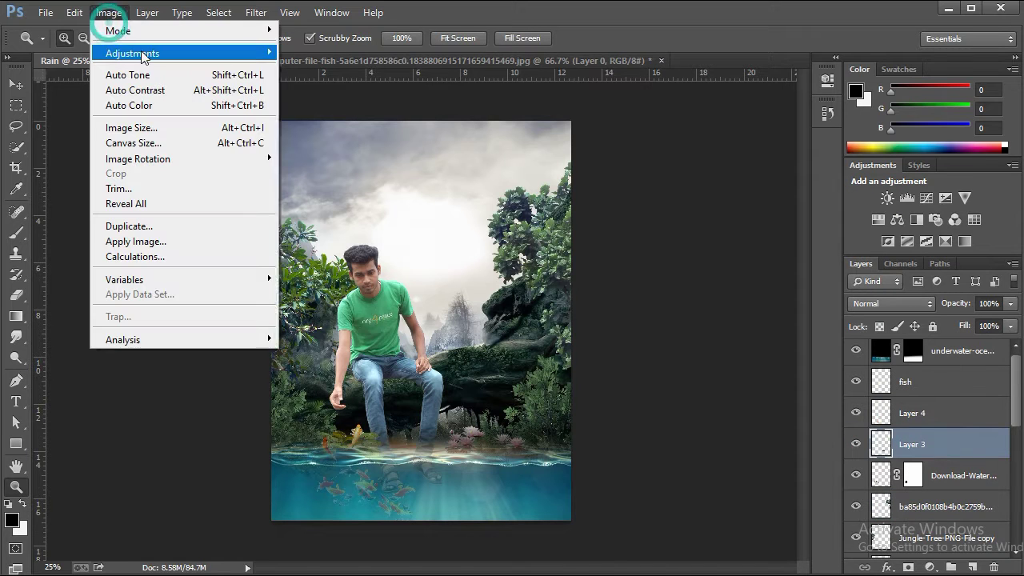
left_click(323, 150)
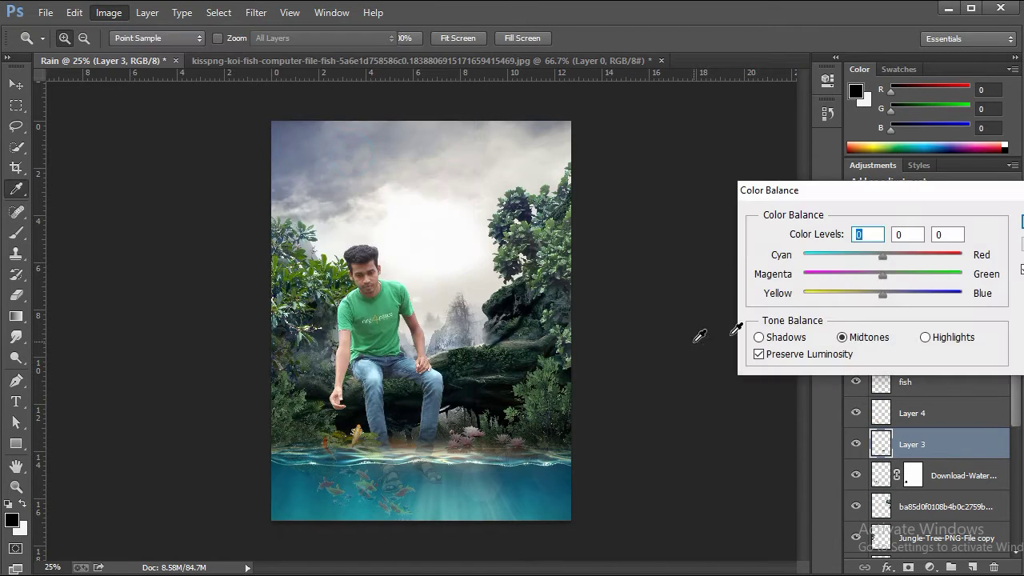
key("Return")
left_click(855, 413)
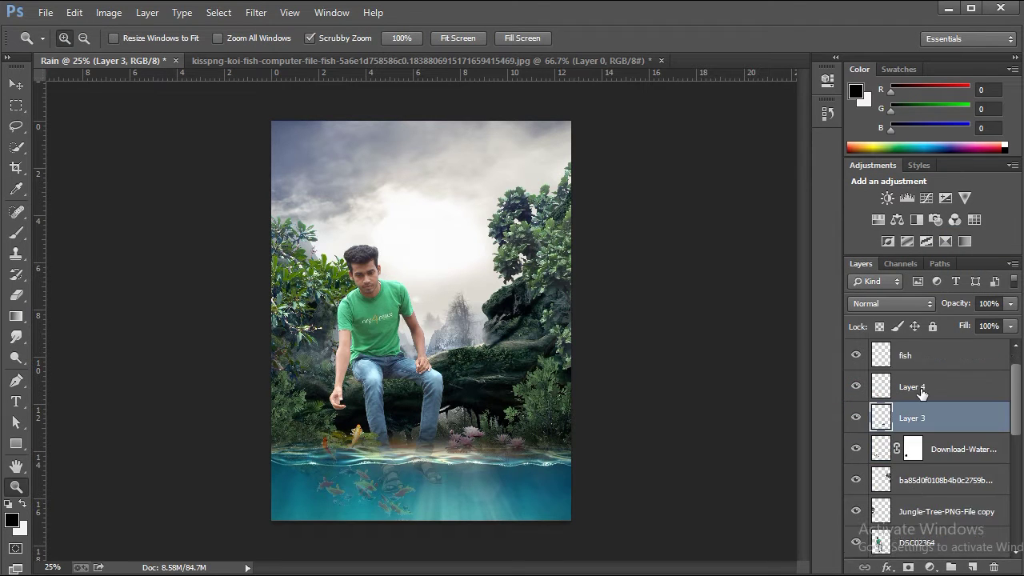
scroll(920, 396, "down", 5)
- Give the 6135 sky layer a Camera Raw Filter with Clarity +42 and Blacks -43
scroll(919, 402, "down", 3)
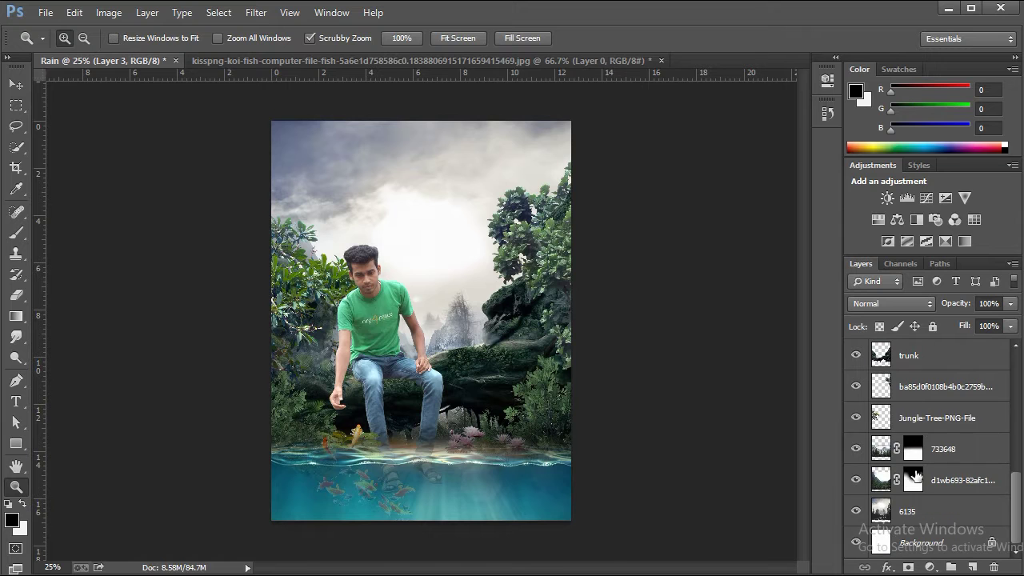
left_click(919, 510)
left_click(256, 12)
left_click(284, 105)
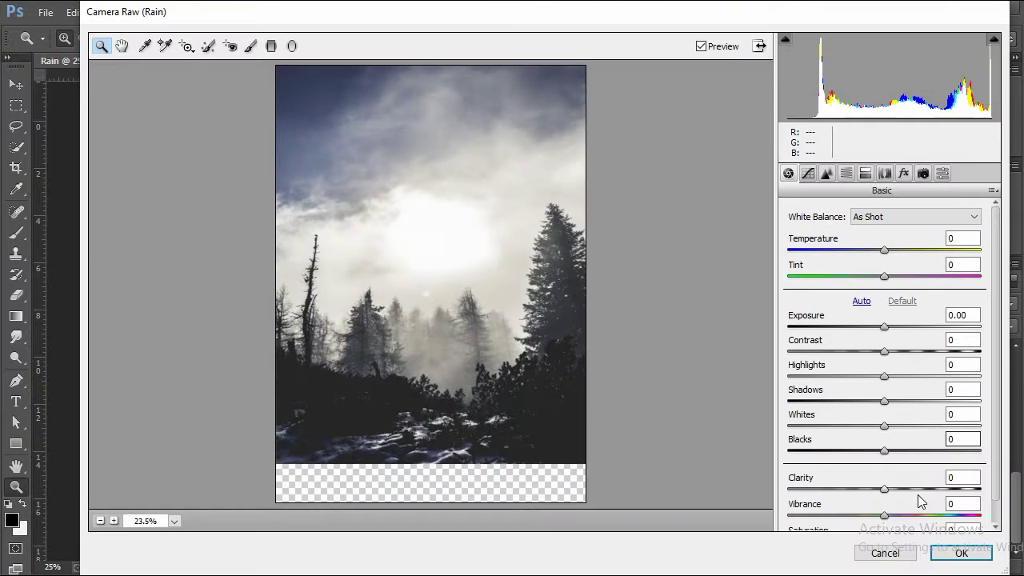
left_click_drag(918, 498, 925, 491)
left_click_drag(884, 450, 842, 451)
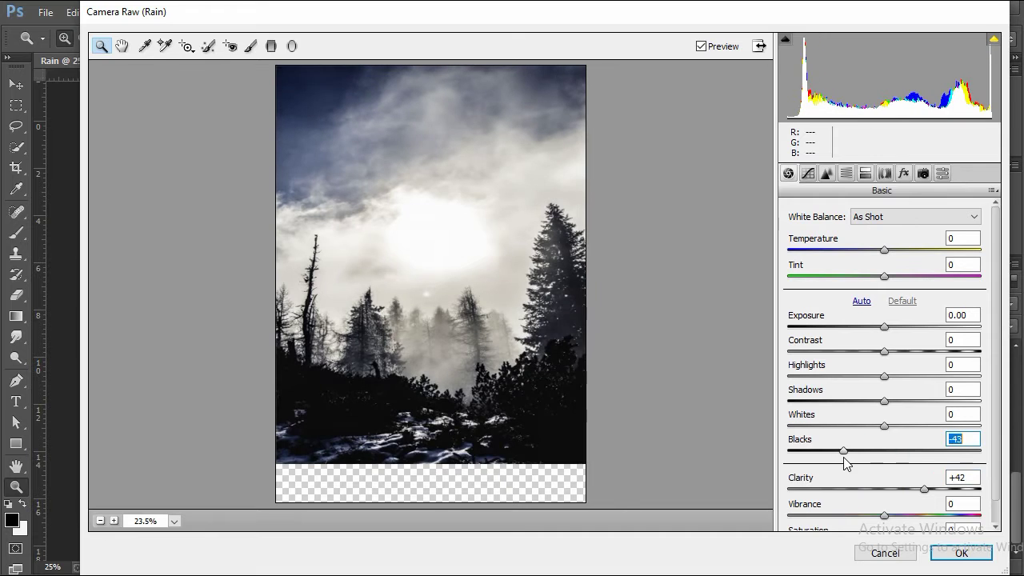
left_click(946, 554)
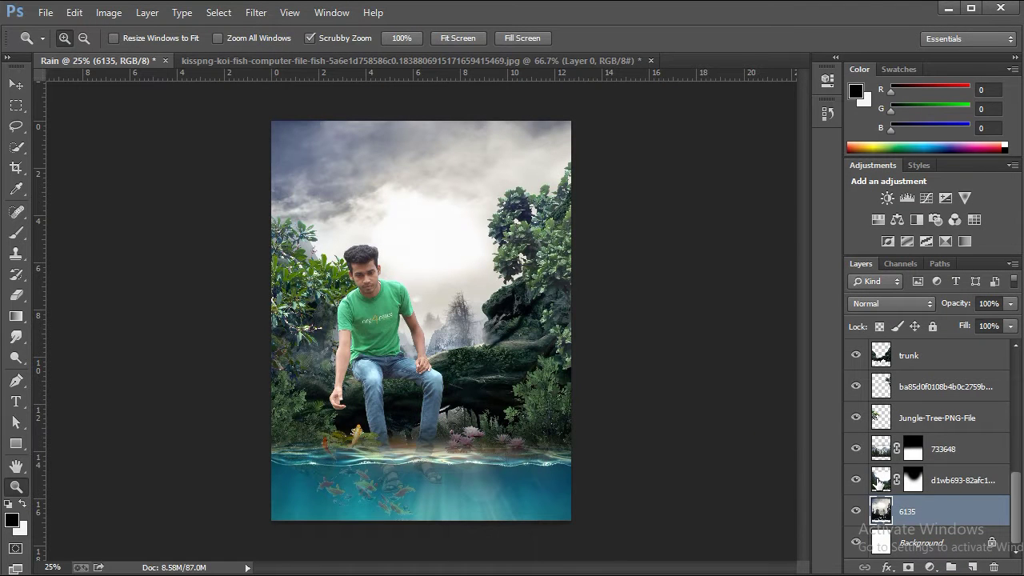
- Raise Clarity via Camera Raw on the masked backdrop and the 733648 mountain forest (about +21)
left_click(877, 480)
left_click(256, 13)
left_click(280, 105)
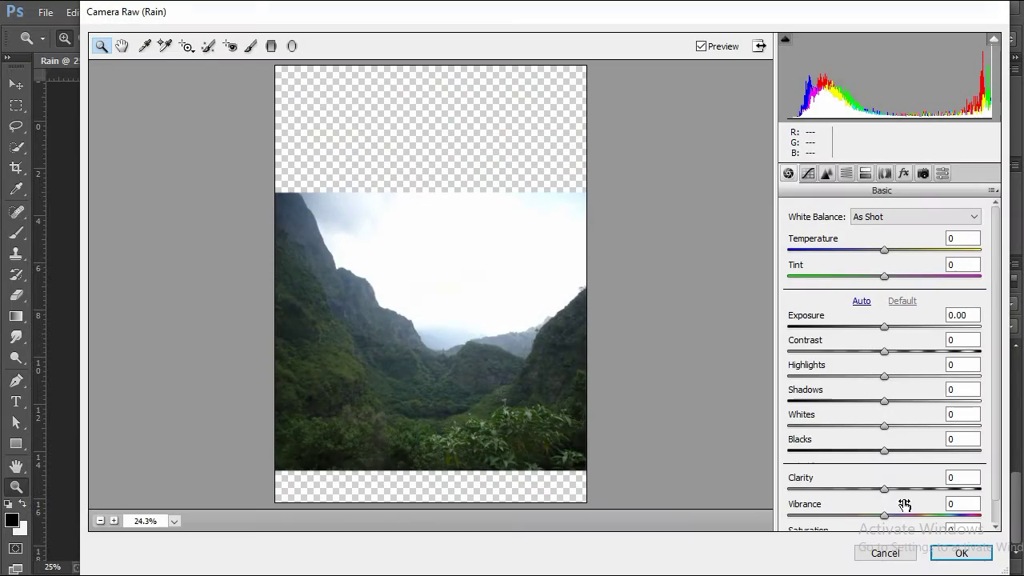
left_click_drag(882, 482, 894, 482)
left_click(948, 552)
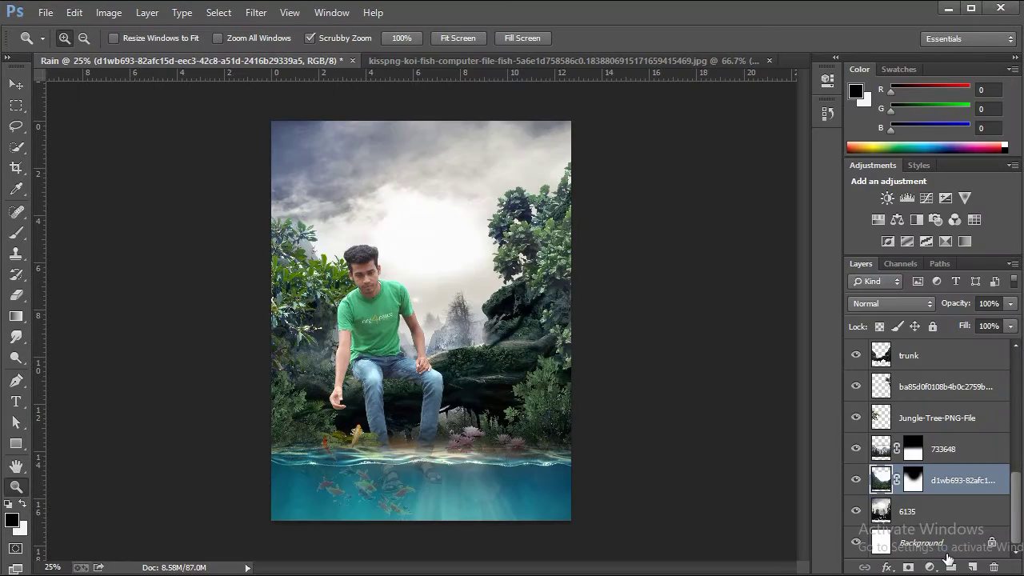
left_click(882, 449)
left_click(256, 13)
left_click(280, 104)
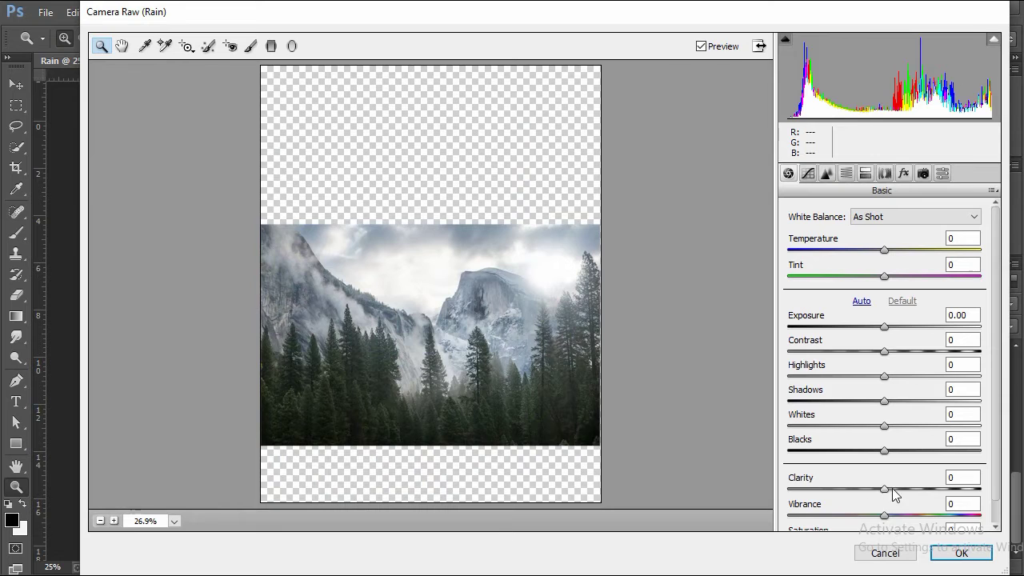
left_click_drag(884, 489, 906, 489)
left_click(961, 552)
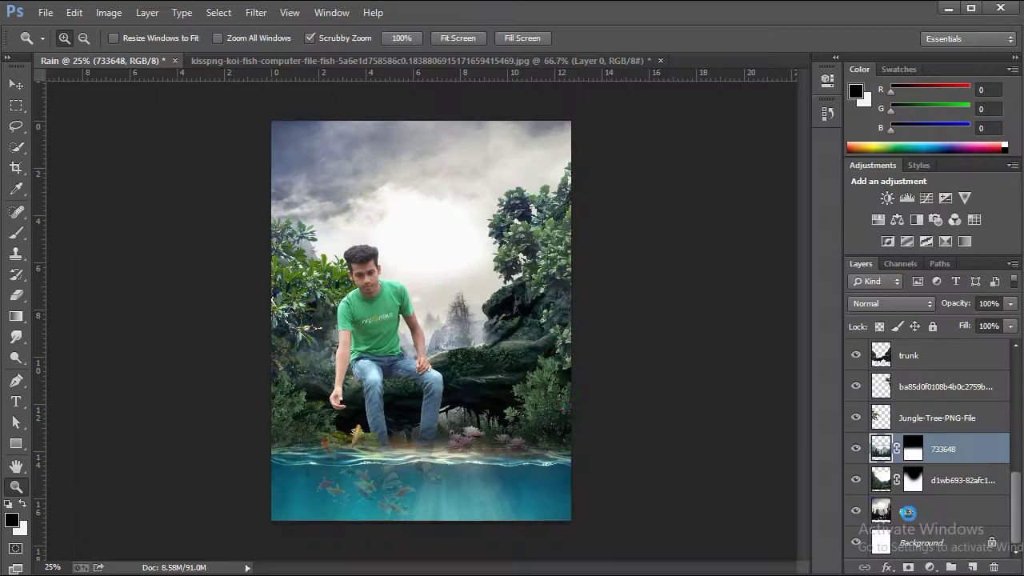
- Duplicate the long-named foliage layer with Ctrl+J
left_click(879, 417)
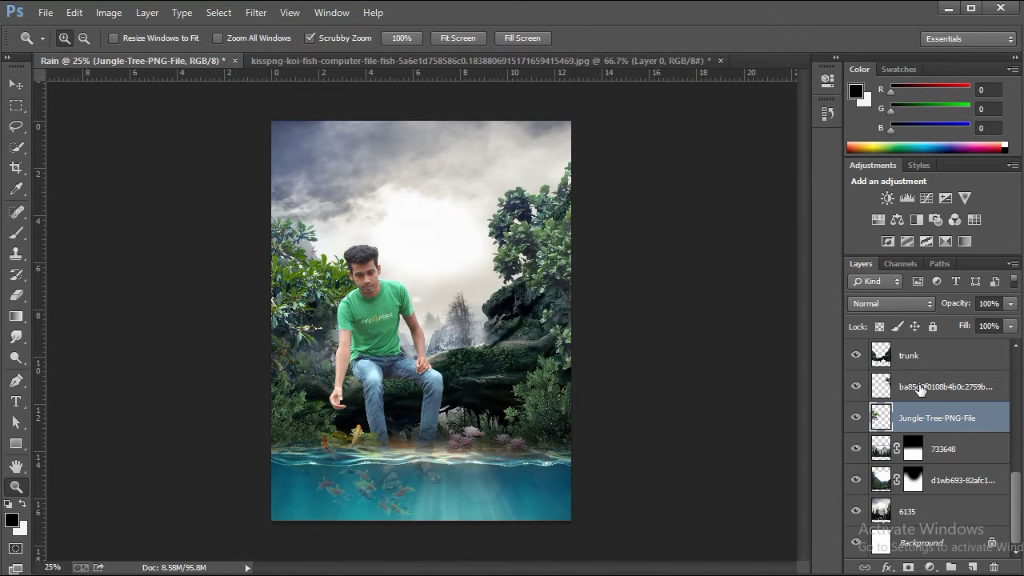
left_click(919, 387)
key("ctrl+j")
scroll(919, 390, "up", 4)
- Apply Camera Raw to the DSC02364 man layer with Clarity +29 and deeper Blacks
left_click(916, 511)
left_click(256, 12)
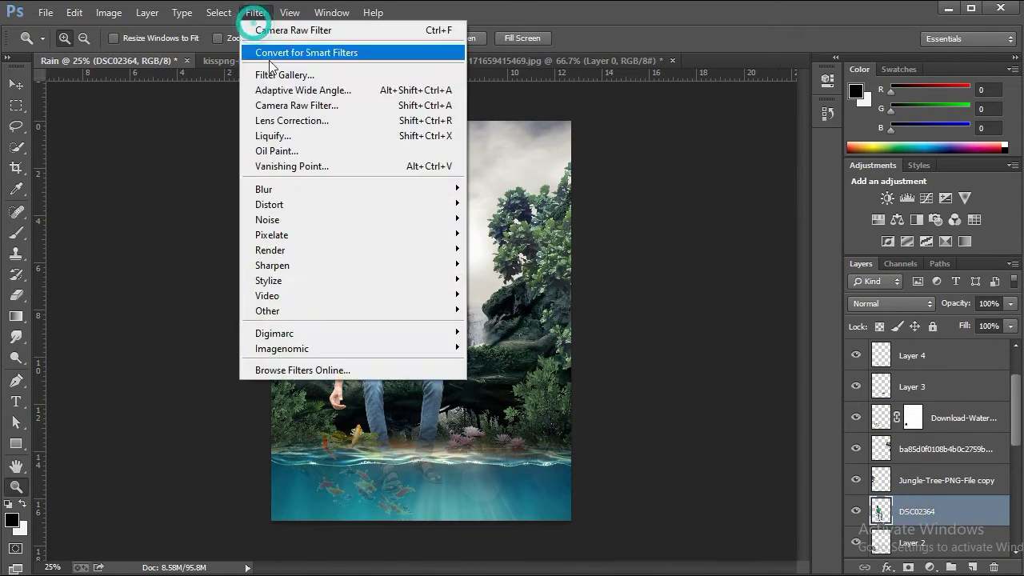
left_click(291, 105)
key("ctrl+plus")
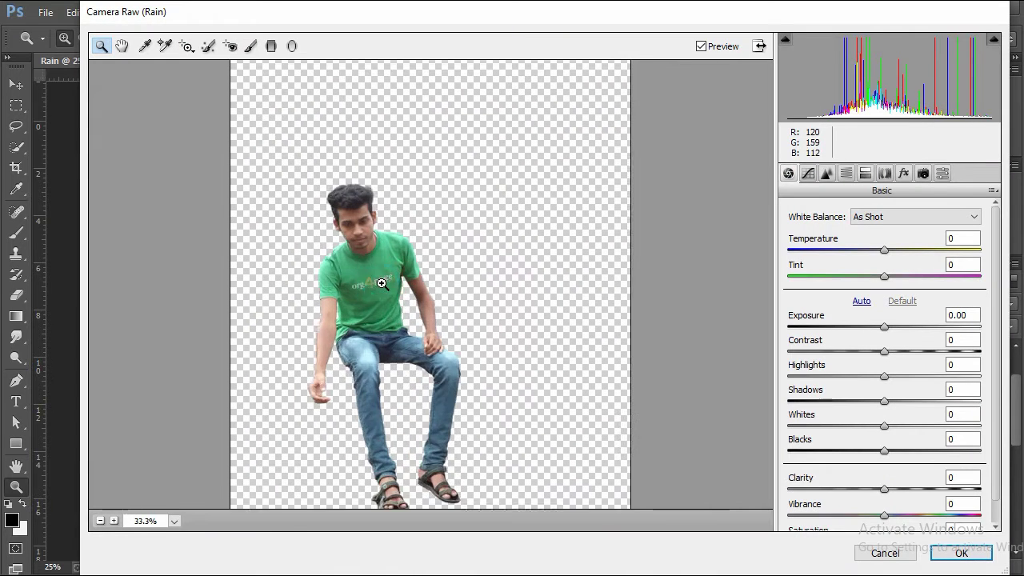
key("ctrl+plus")
left_click_drag(905, 489, 911, 489)
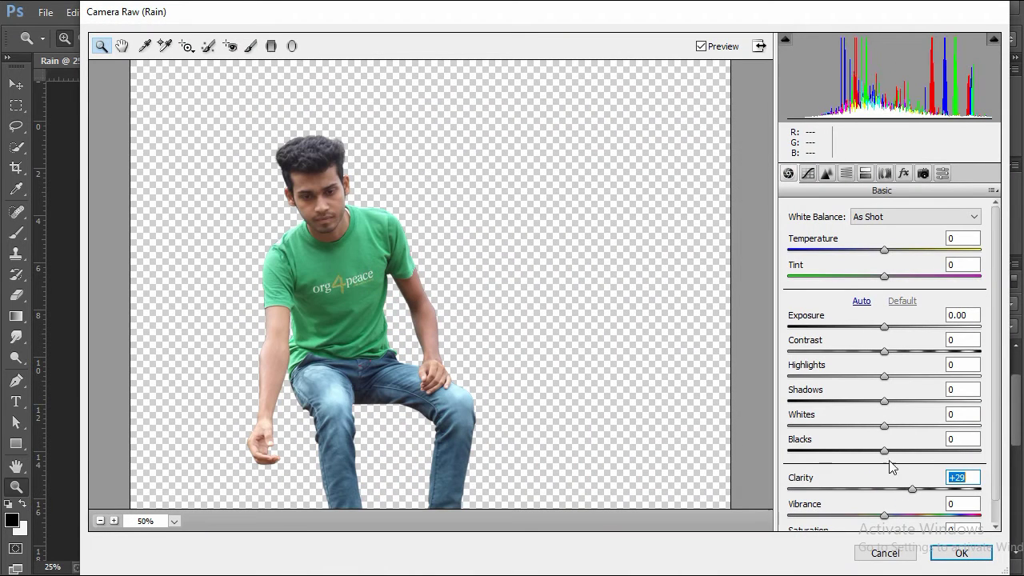
mouse_move(883, 450)
left_mouse_down()
mouse_move(887, 460)
mouse_move(872, 461)
left_mouse_up()
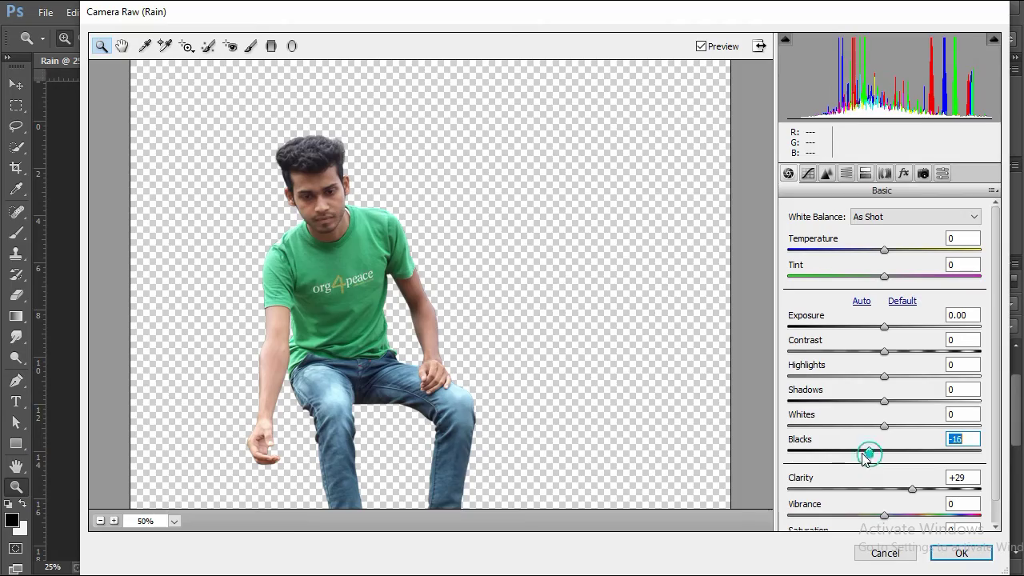
left_click(961, 552)
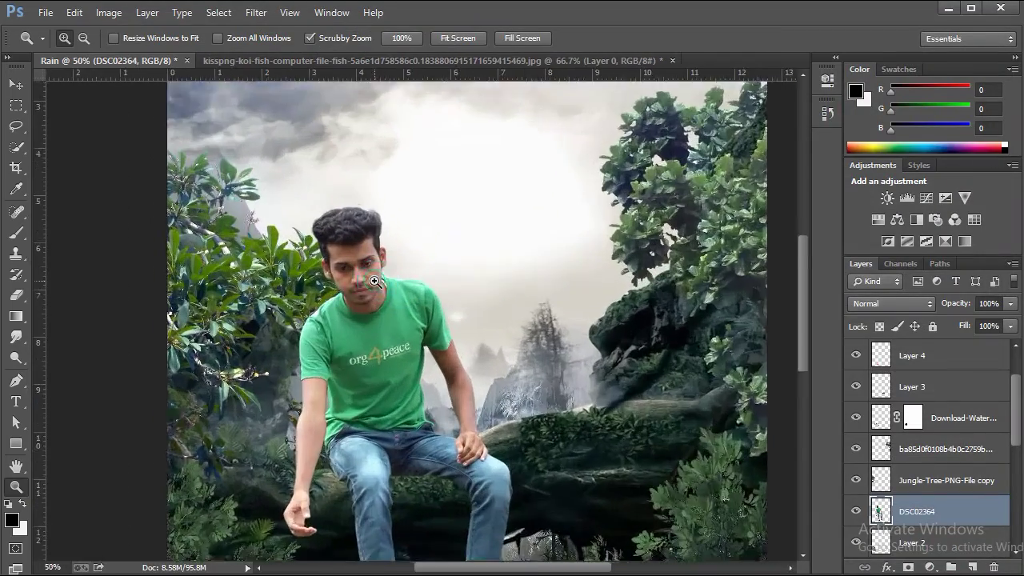
left_click_drag(374, 282, 409, 369)
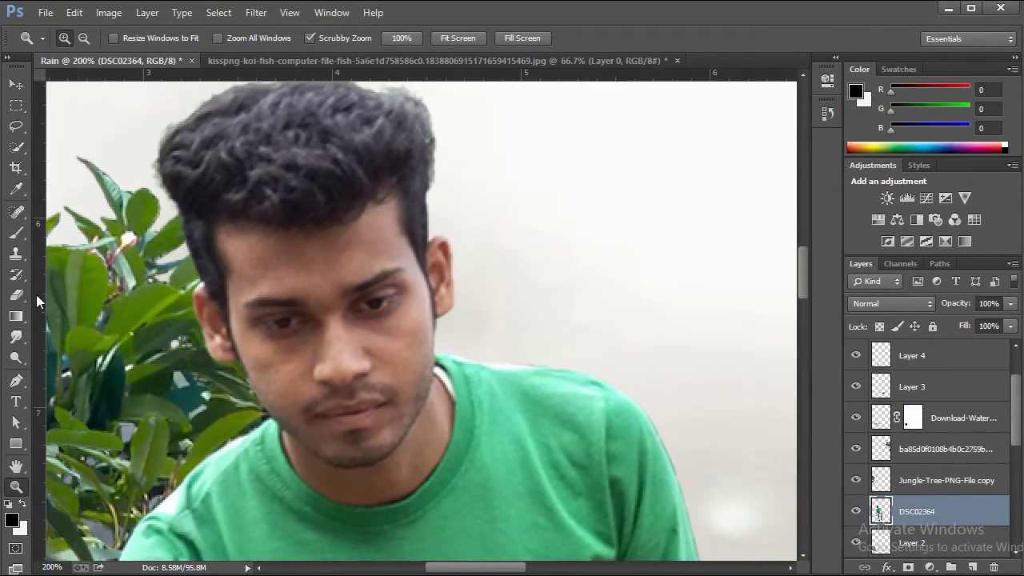
- Set up the Smudge tool with the scattered 172 brush preset and about 40% strength
left_click(16, 337)
scroll(227, 279, "up", 3)
right_click(355, 294)
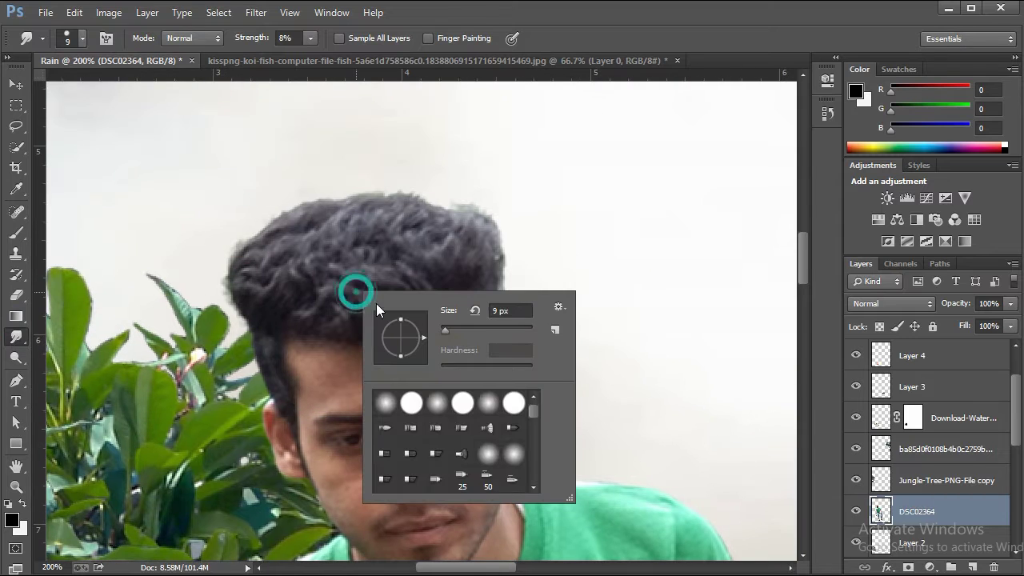
scroll(496, 440, "down", 2)
scroll(519, 445, "down", 3)
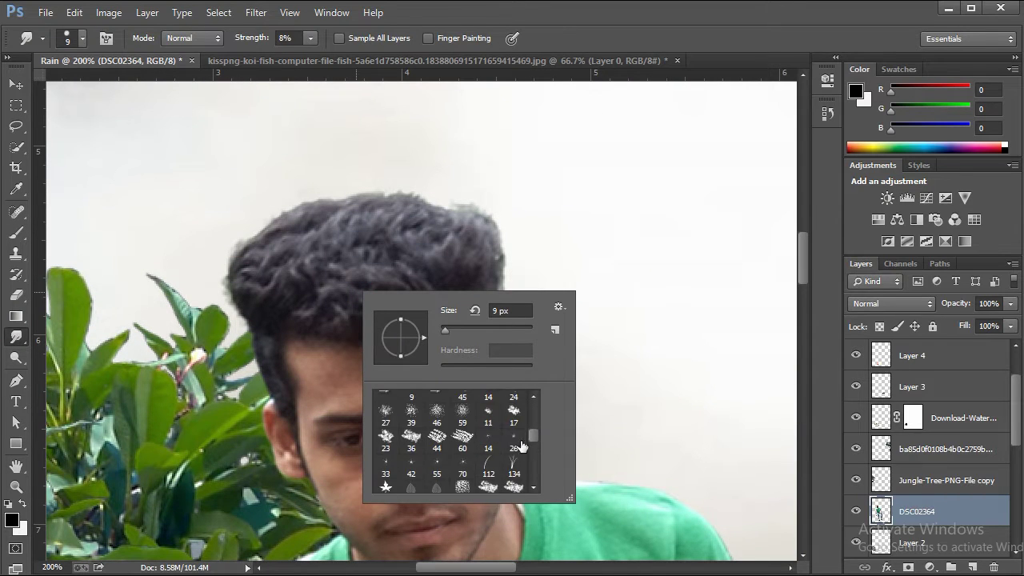
scroll(520, 446, "down", 2)
scroll(516, 446, "down", 2)
scroll(503, 445, "down", 2)
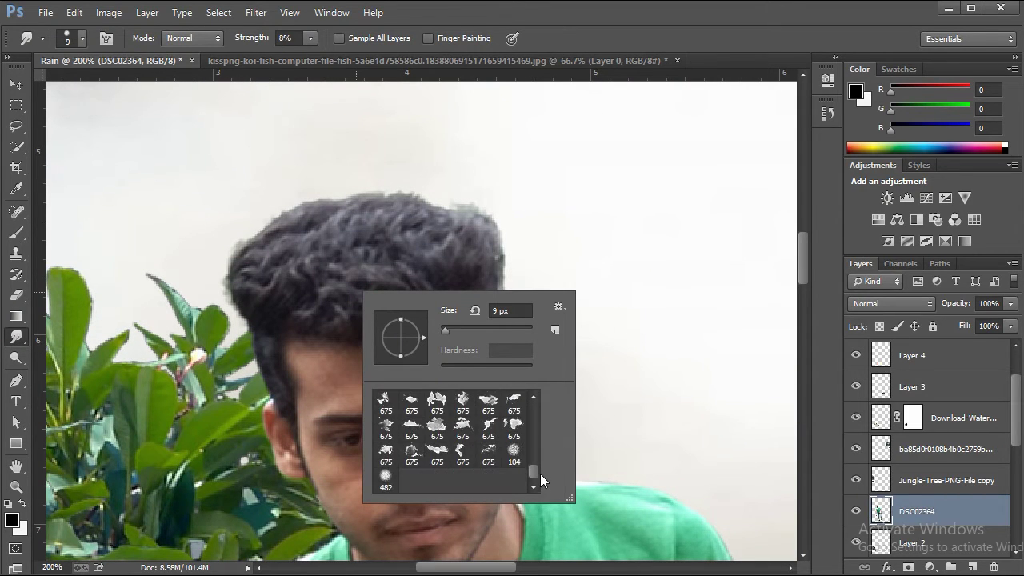
scroll(583, 480, "up", 1)
scroll(495, 439, "up", 3)
left_click(482, 429)
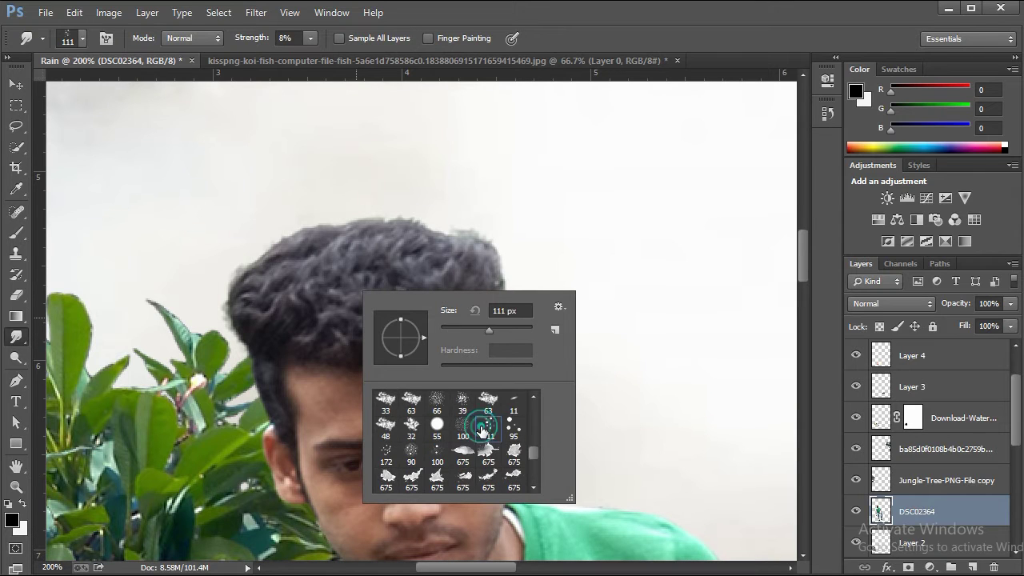
left_click(386, 452)
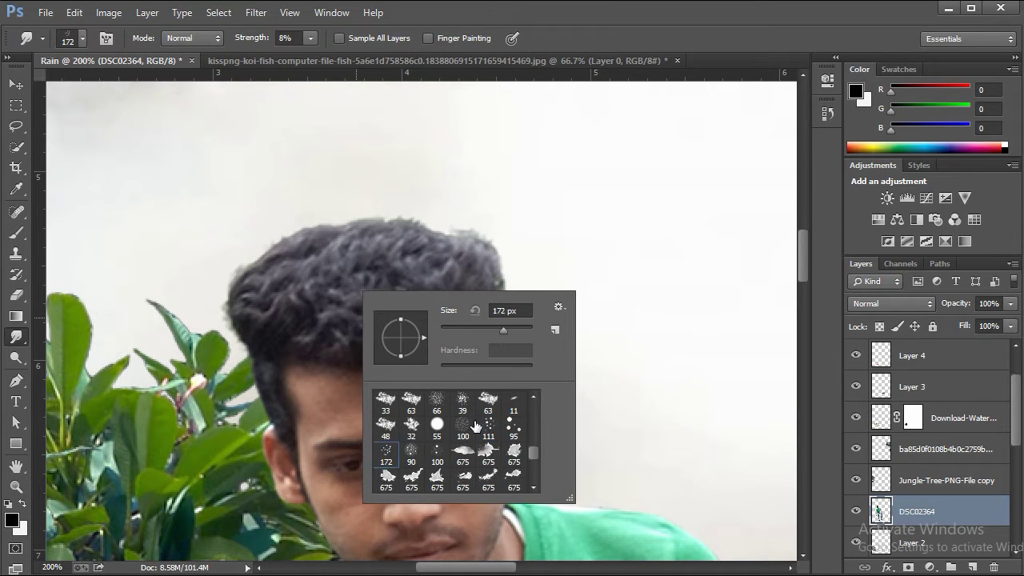
key("Escape")
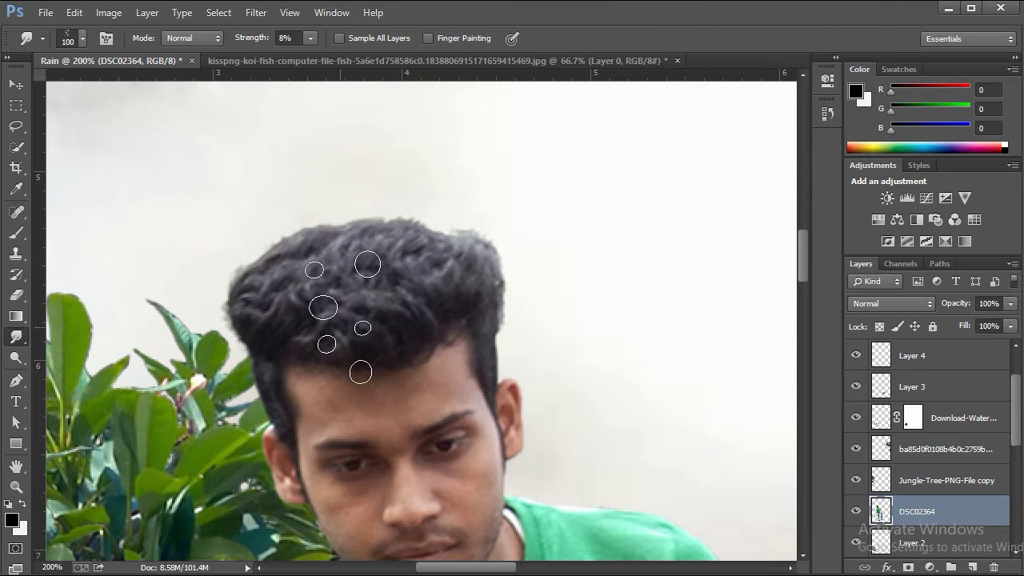
left_click_drag(256, 38, 331, 50)
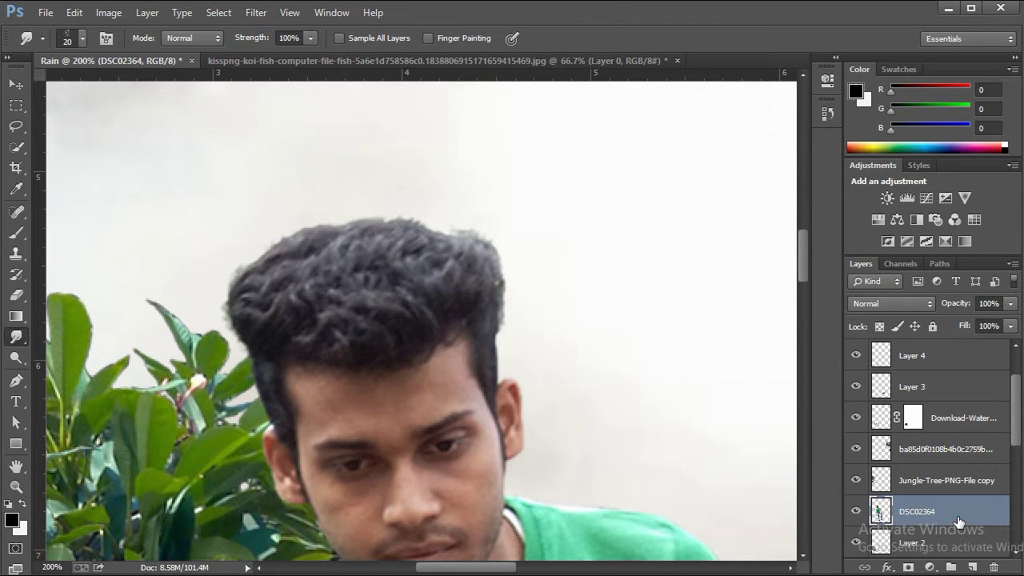
- Duplicate DSC02364 as DSC02364 copy and smudge the top of the hair with a 45 px brush
right_click(958, 521)
left_click(959, 72)
left_click(687, 177)
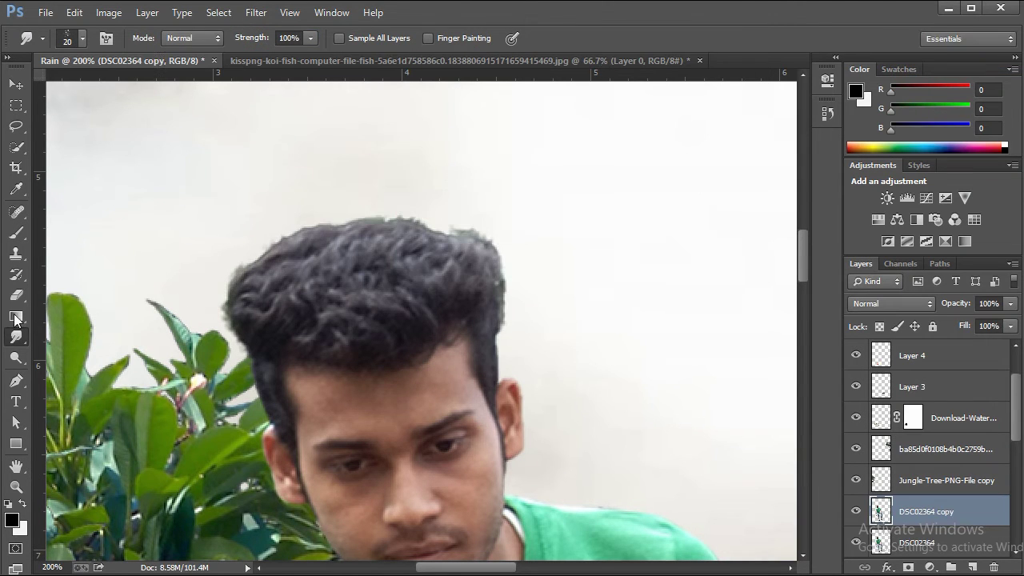
right_click(316, 302)
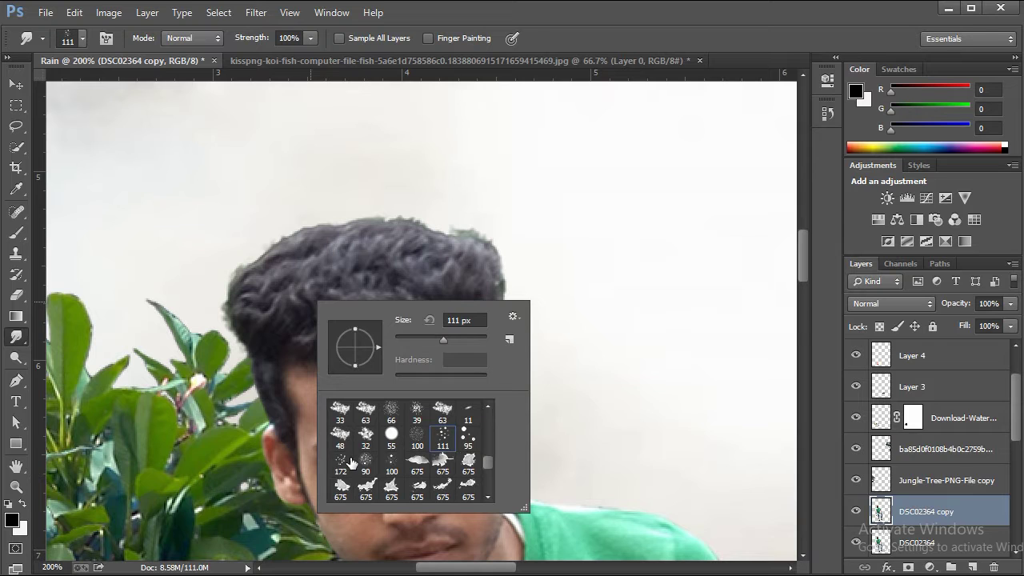
type("45")
key("Return")
left_click_drag(392, 240, 404, 209)
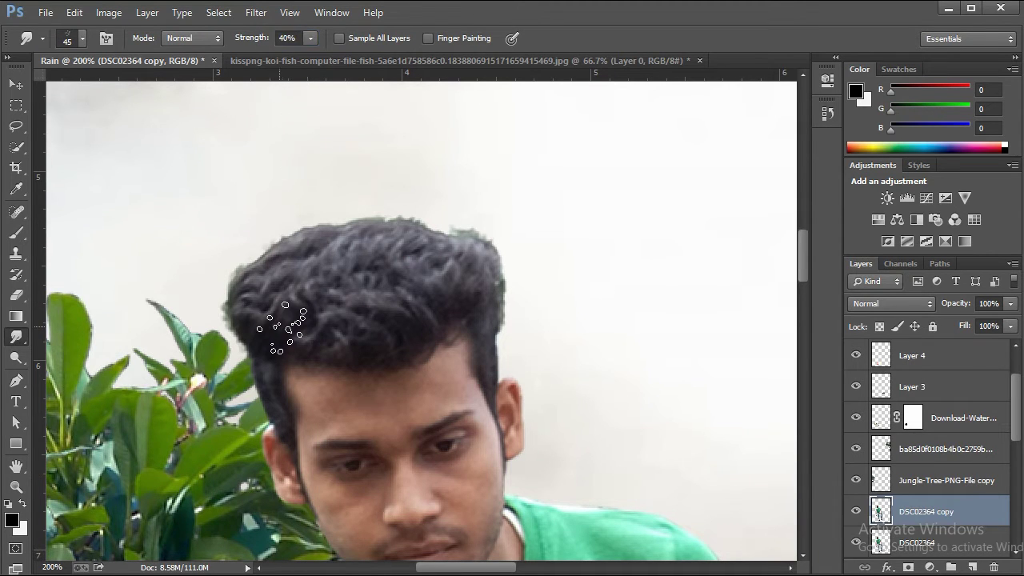
- Smudge the hair edges into the background with a 100 px brush and compare to the original
right_click(296, 324)
type("100")
key("Return")
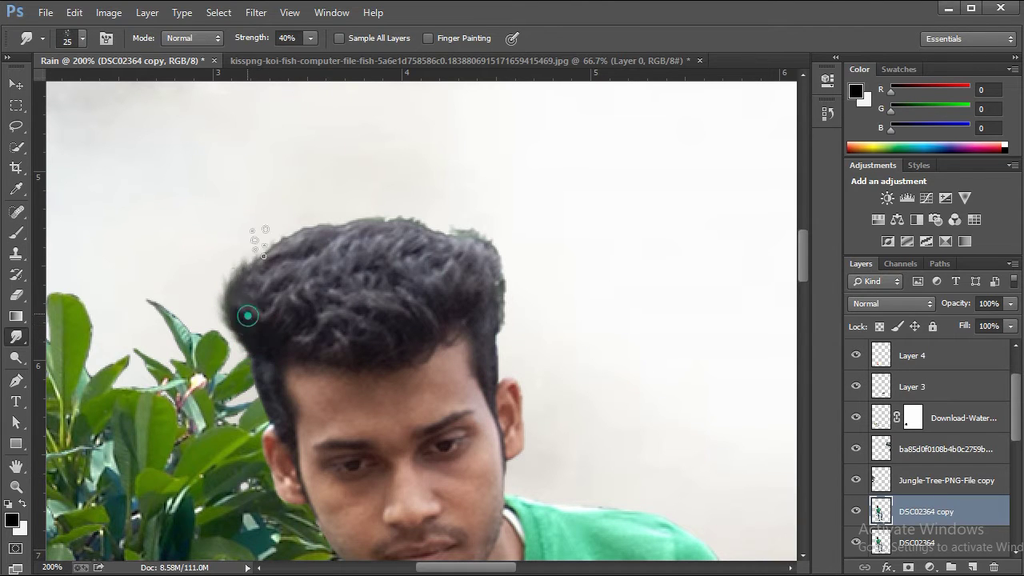
left_click_drag(247, 315, 263, 292)
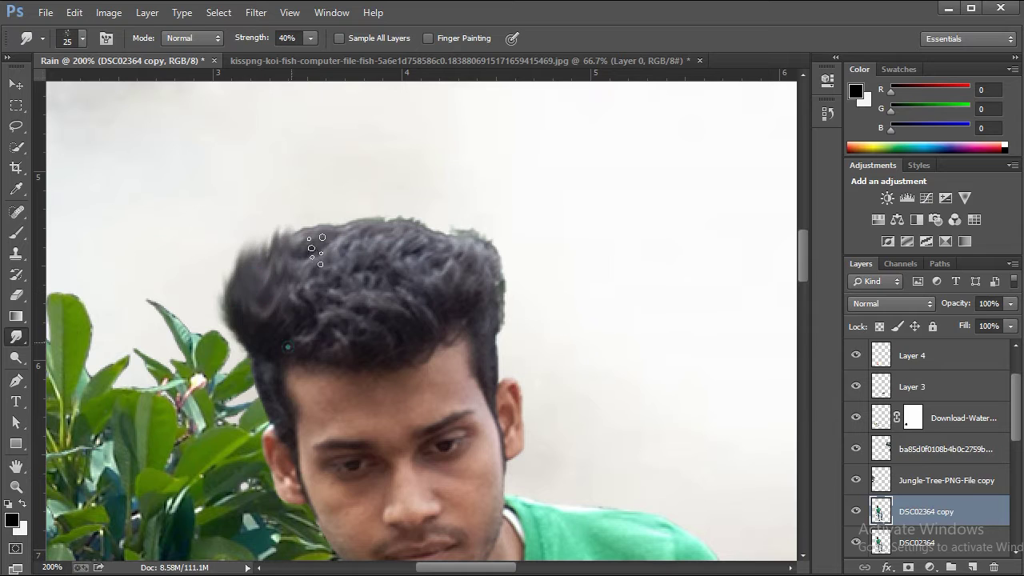
left_click(301, 337)
left_click_drag(319, 348, 486, 311)
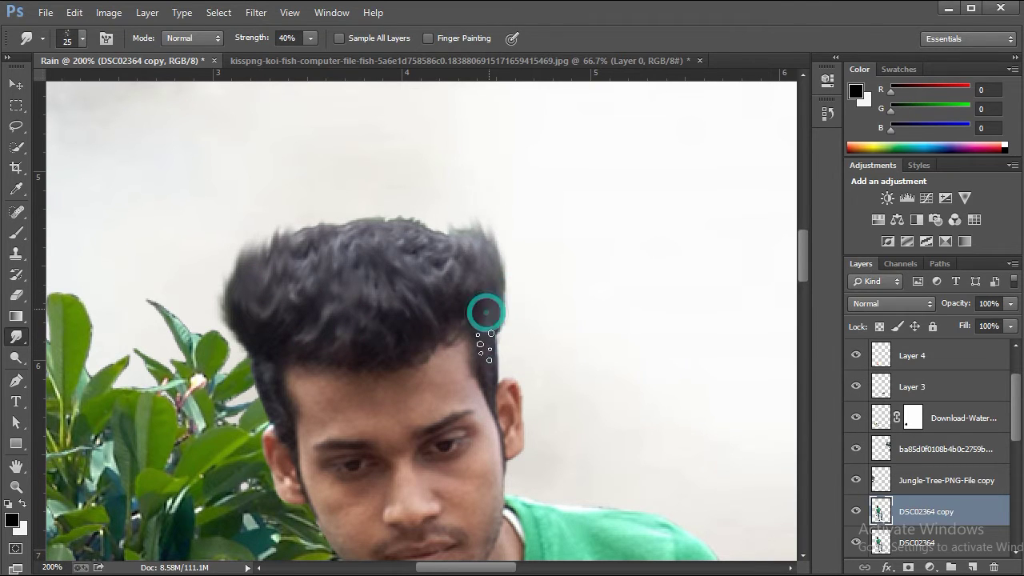
left_click_drag(487, 238, 444, 268)
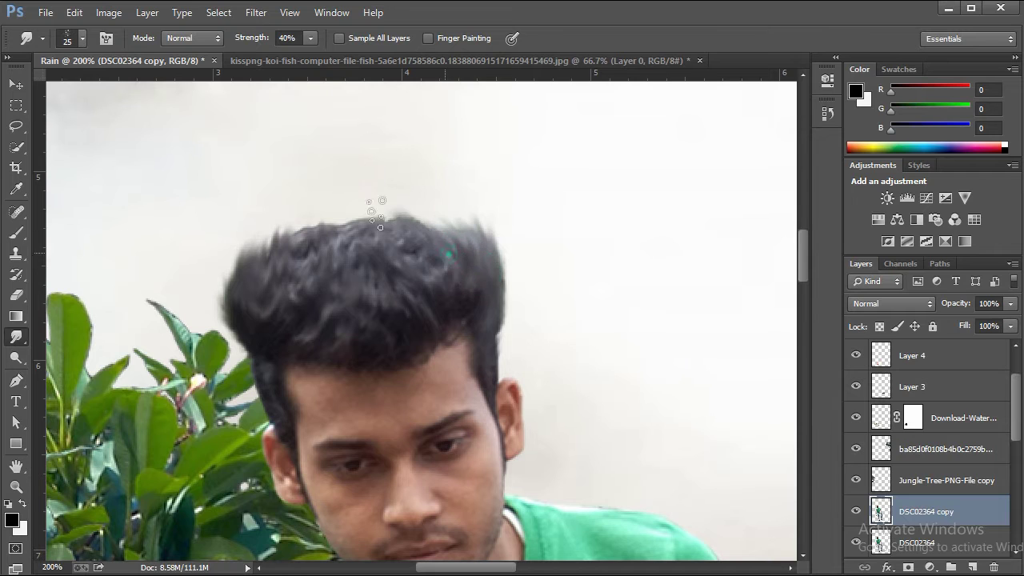
left_click_drag(374, 215, 371, 279)
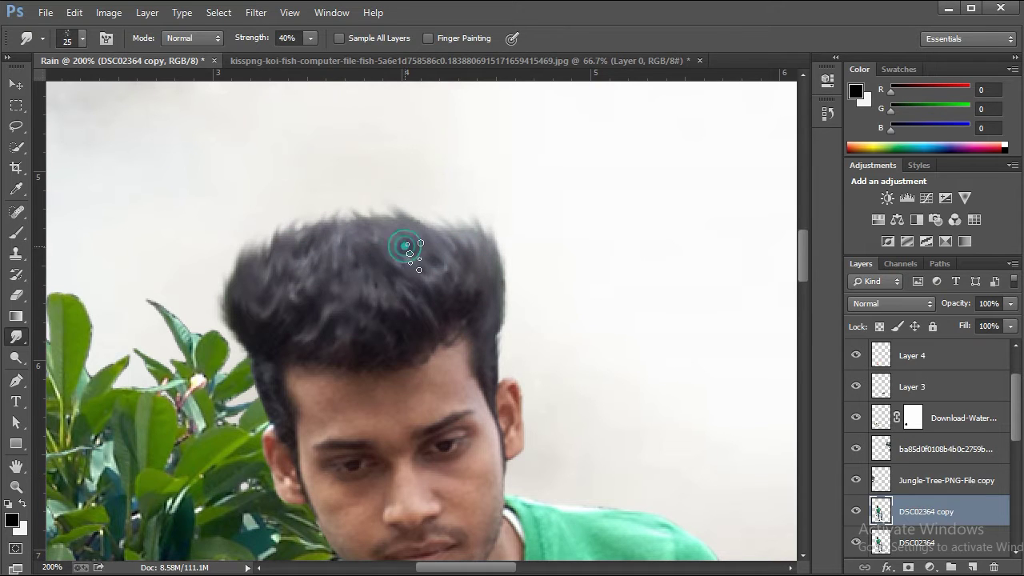
left_click_drag(369, 342, 441, 330)
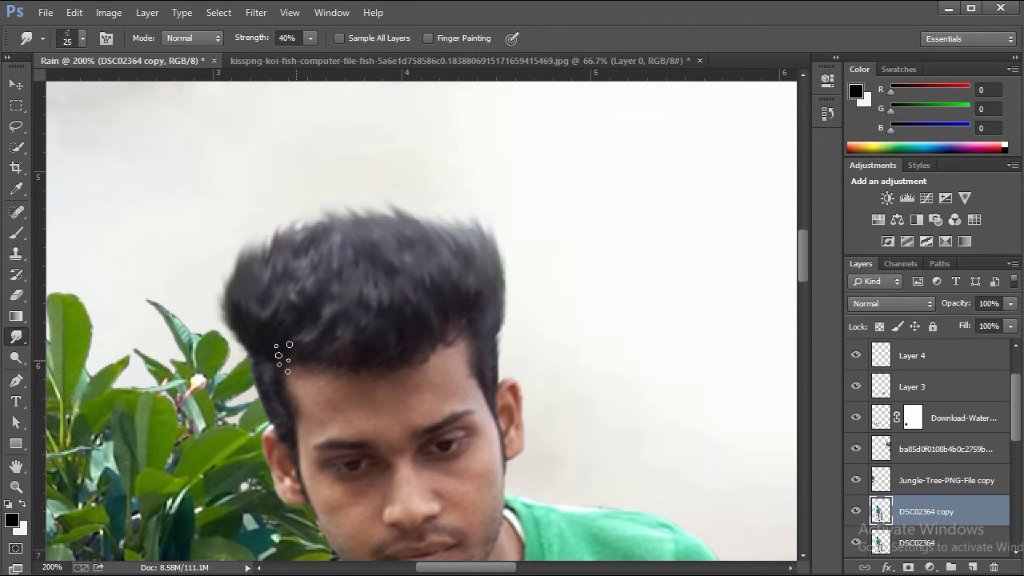
left_click_drag(269, 385, 252, 316)
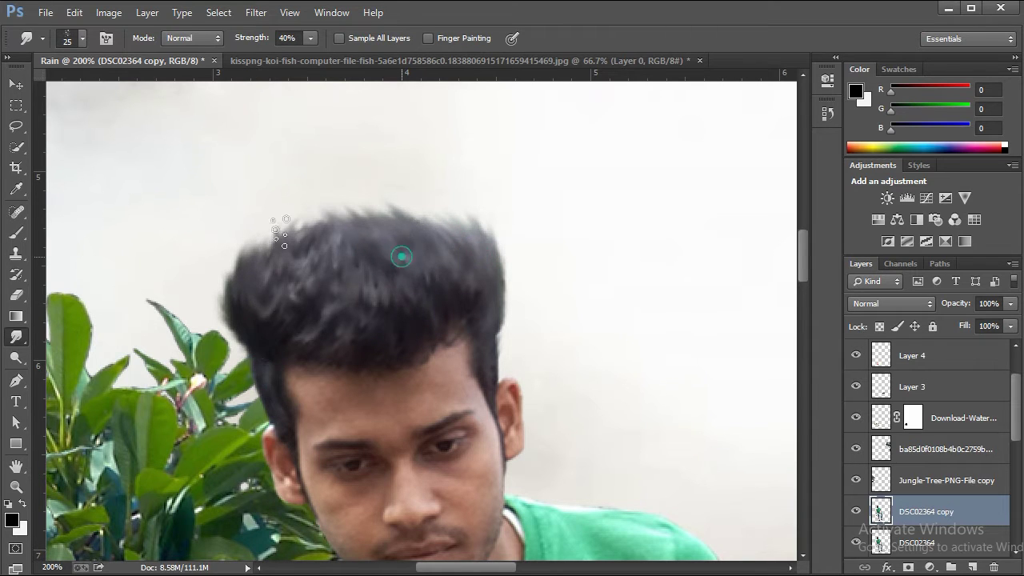
left_click(856, 511)
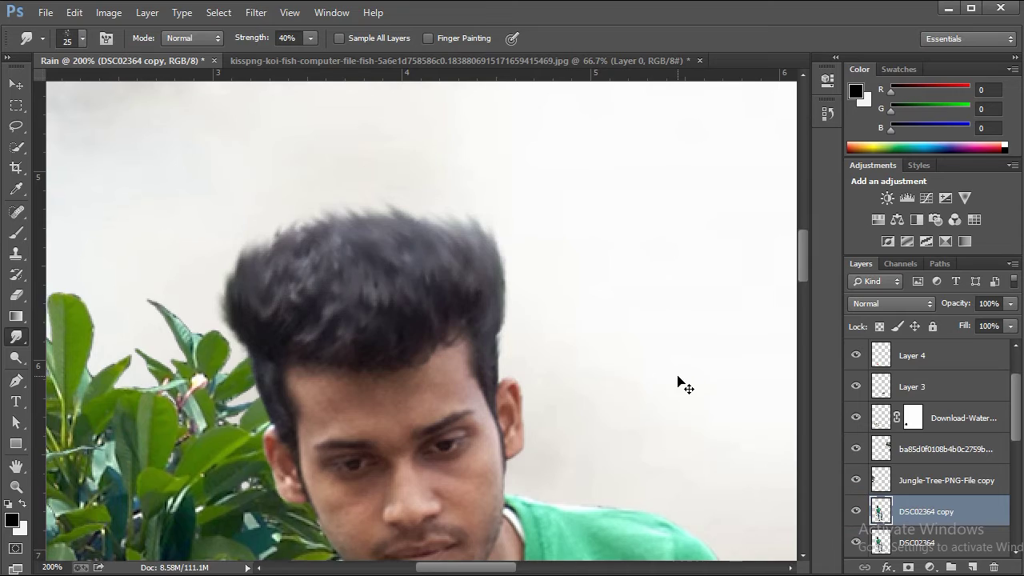
key("ctrl+minus")
key("ctrl+minus")
key("ctrl+minus")
key("ctrl+minus")
- Switch to the Eraser and adjust its brush size, briefly hiding the jungle tree layer
left_click(18, 298)
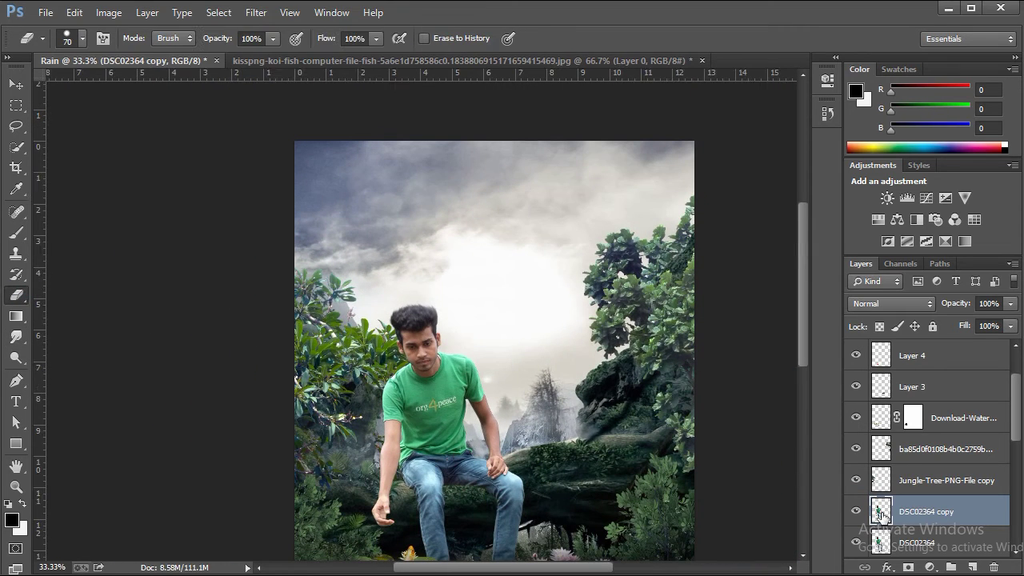
left_click(856, 478)
left_click(855, 478)
scroll(450, 264, "down", 3)
right_click(471, 289)
key("Return")
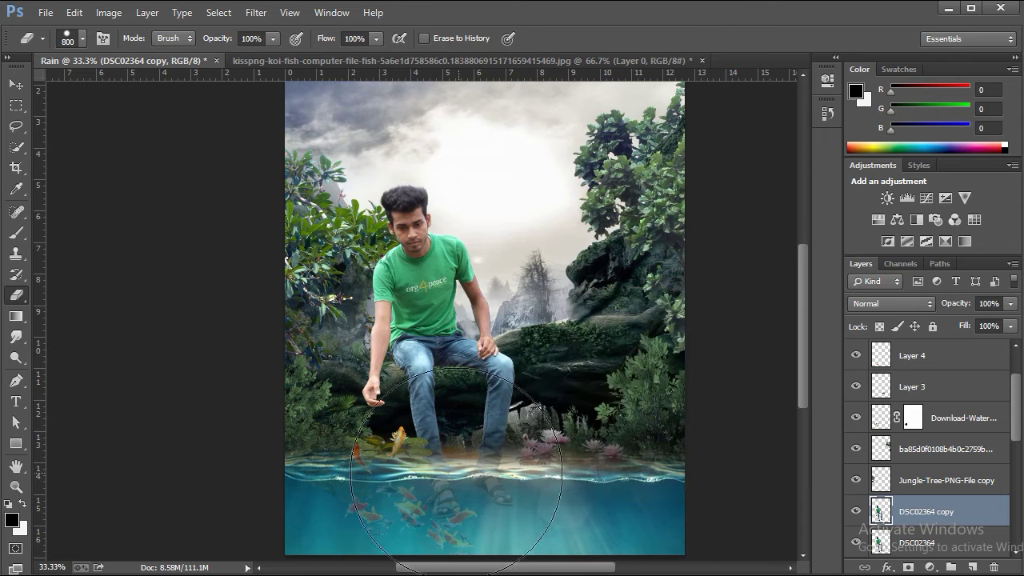
key("bracketleft")
key("bracketleft")
key("bracketleft")
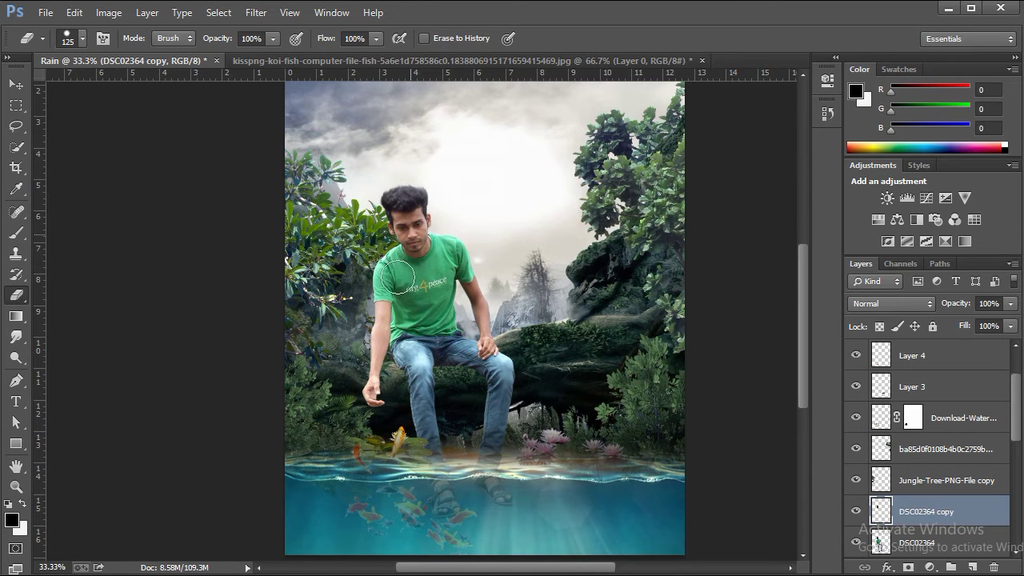
- Merge DSC02364 and DSC02364 copy with Ctrl+E, zoomed in on the man's head
key("z")
left_click(508, 272)
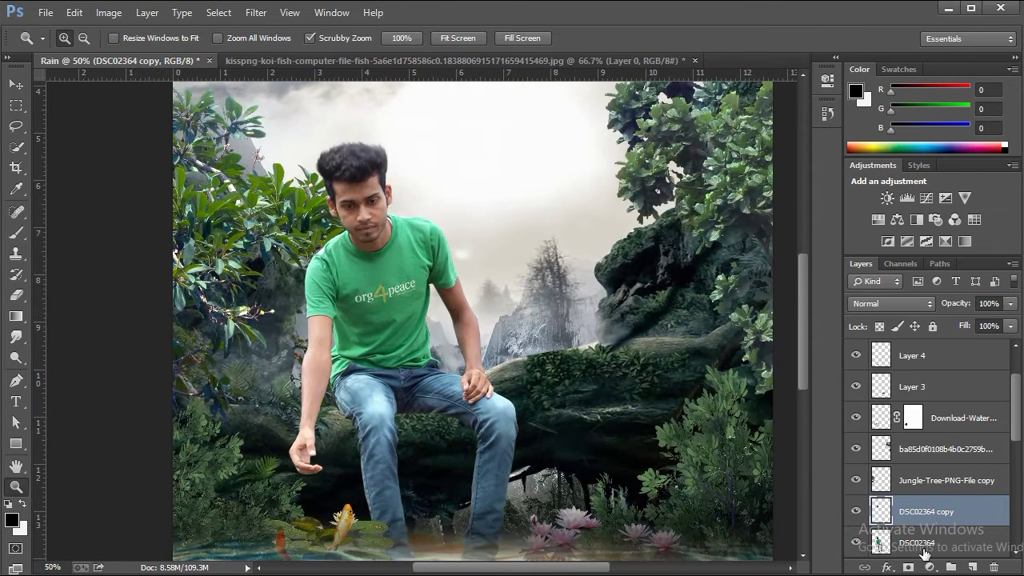
left_click(924, 544, "shift")
key("ctrl+e")
left_click(365, 164)
left_click(366, 164)
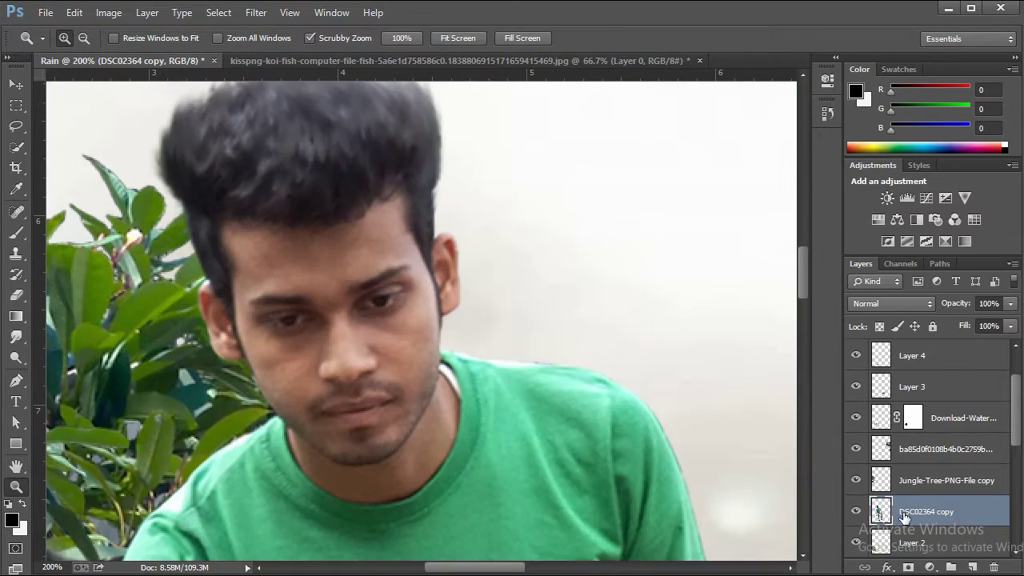
left_click(882, 511, "ctrl")
- Set up the Smudge Tool with the soft 104 px brush at 10% strength
left_click(16, 337)
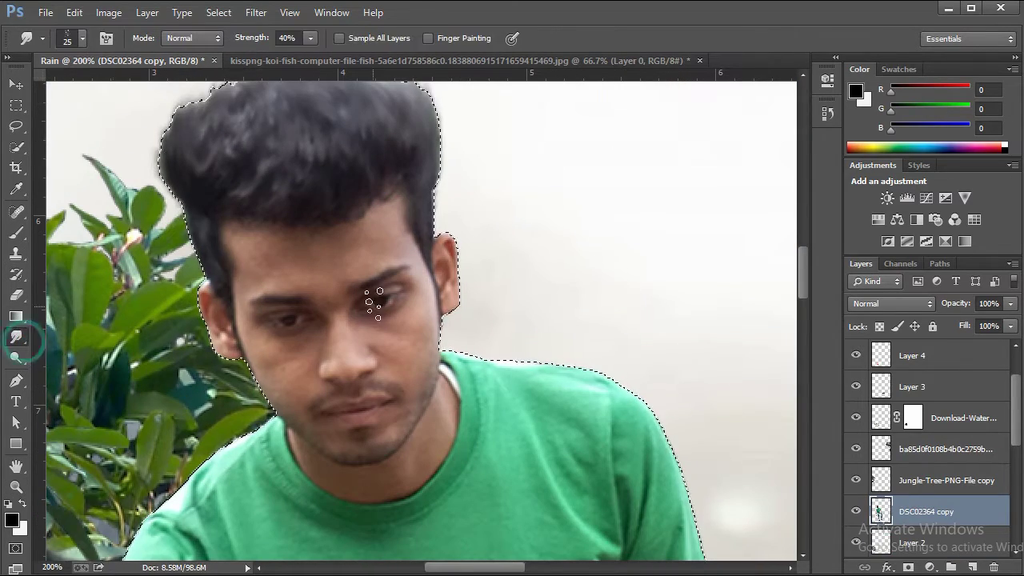
right_click(381, 305)
scroll(502, 452, "down", 10)
scroll(502, 451, "down", 5)
left_click(530, 464)
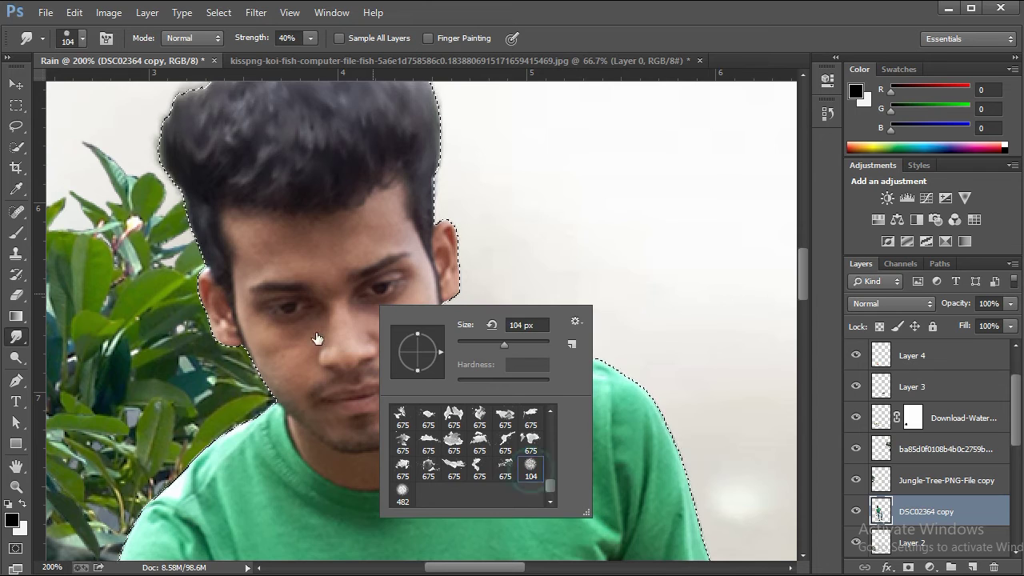
key("Return")
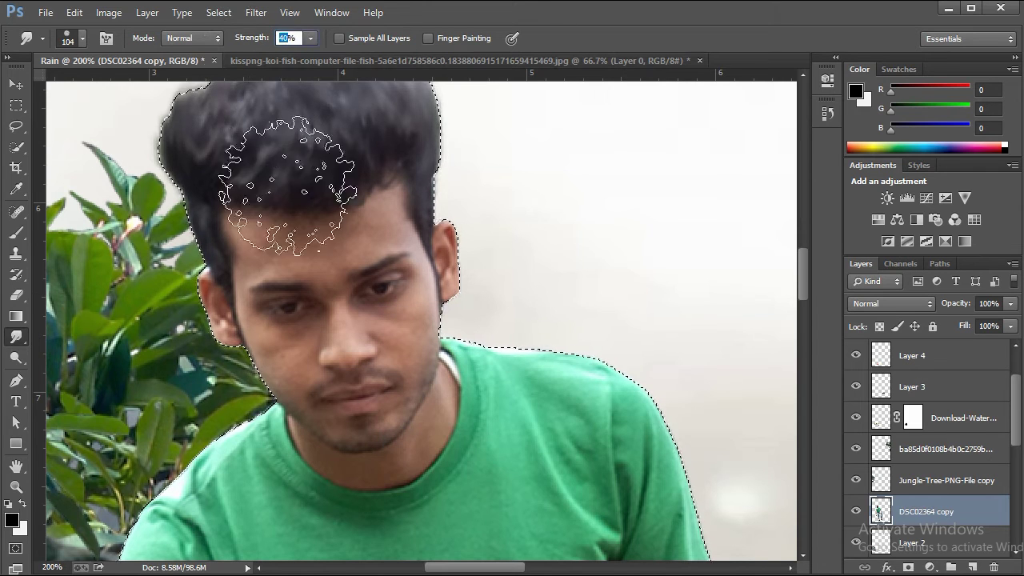
key("1")
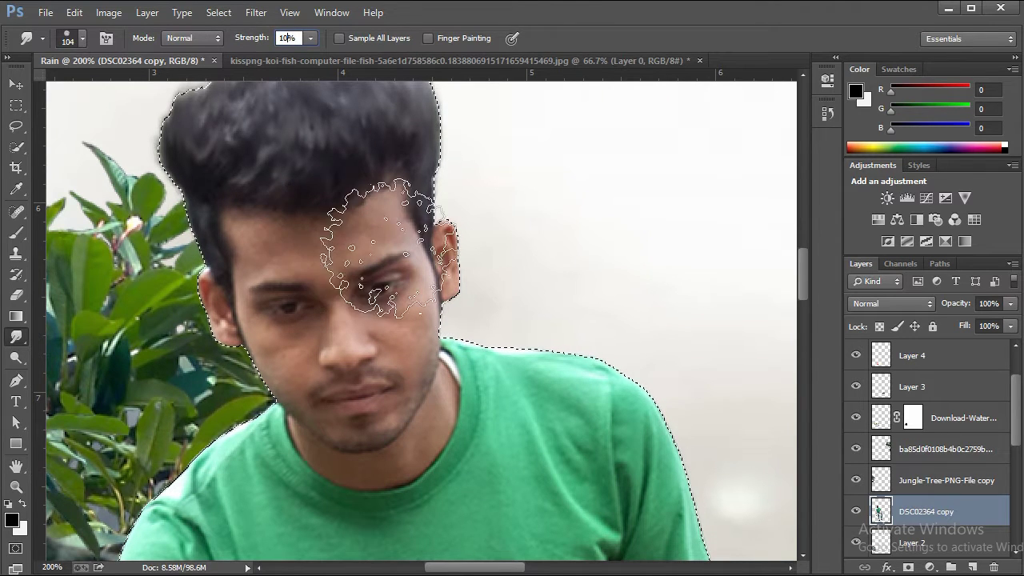
- Zoom in on the face and set the smudge brush size to 26 px
key("ctrl+plus")
key("bracketleft")
key("bracketleft")
key("bracketleft")
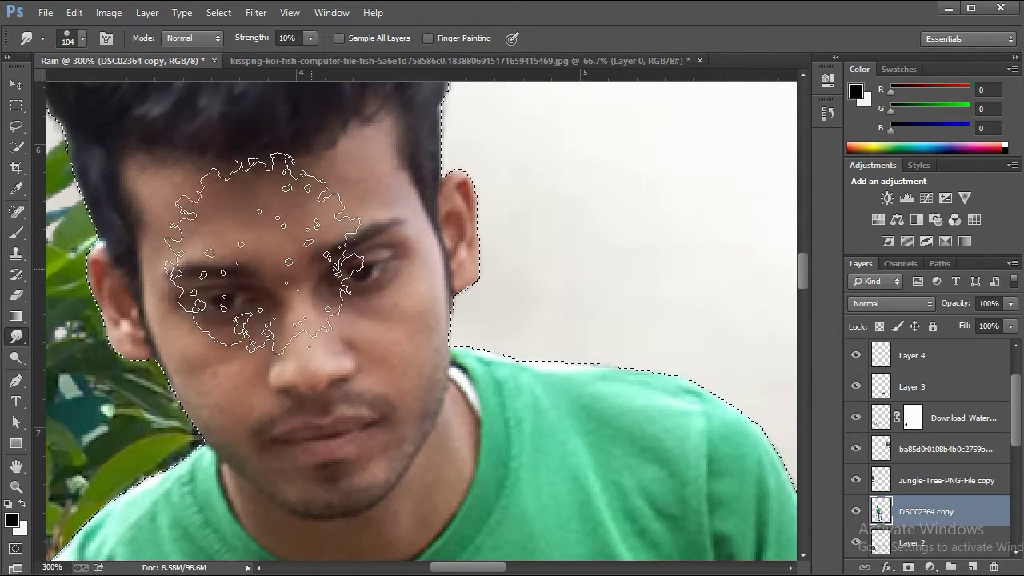
key("bracketleft")
key("bracketleft")
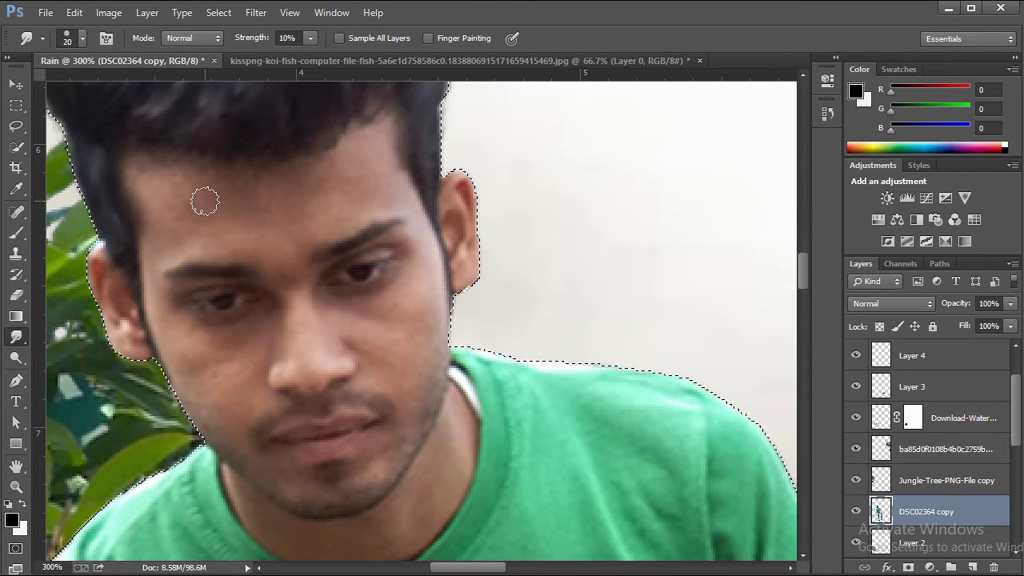
key("bracketright")
right_click(251, 210)
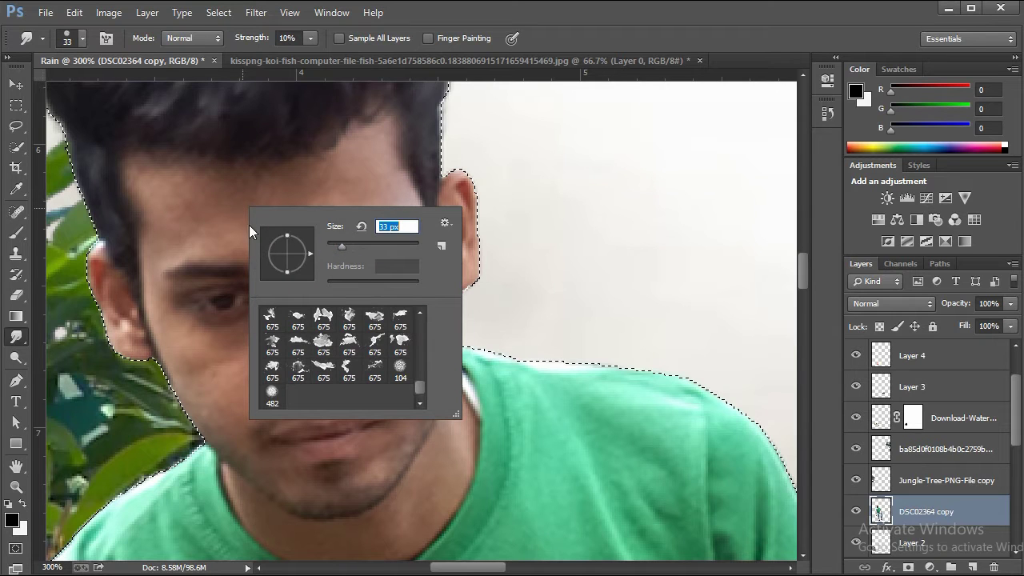
left_click_drag(334, 248, 347, 248)
key("Return")
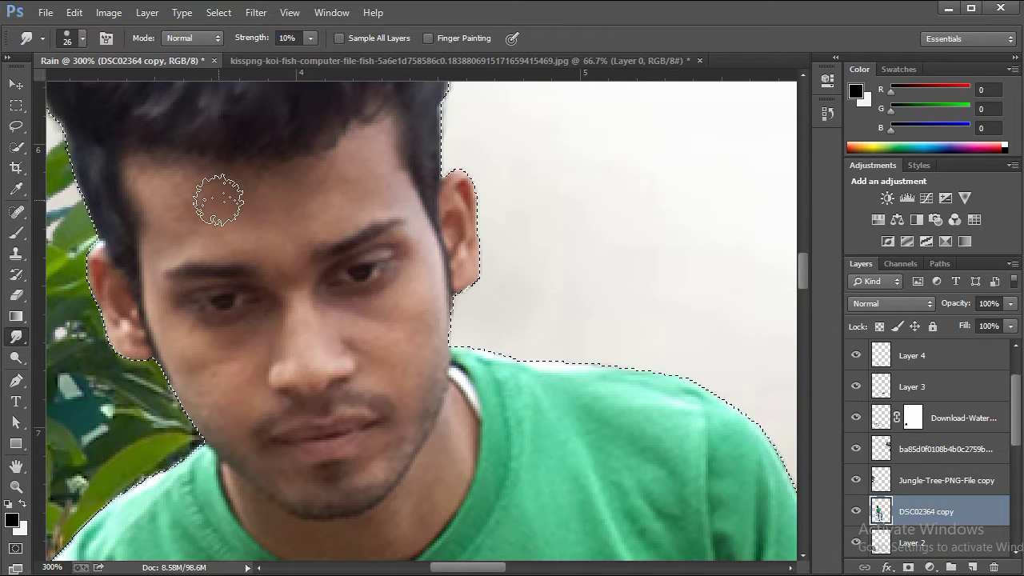
- Smudge the forehead, brow-to-nose and cheek skin to smooth it
left_click(215, 200)
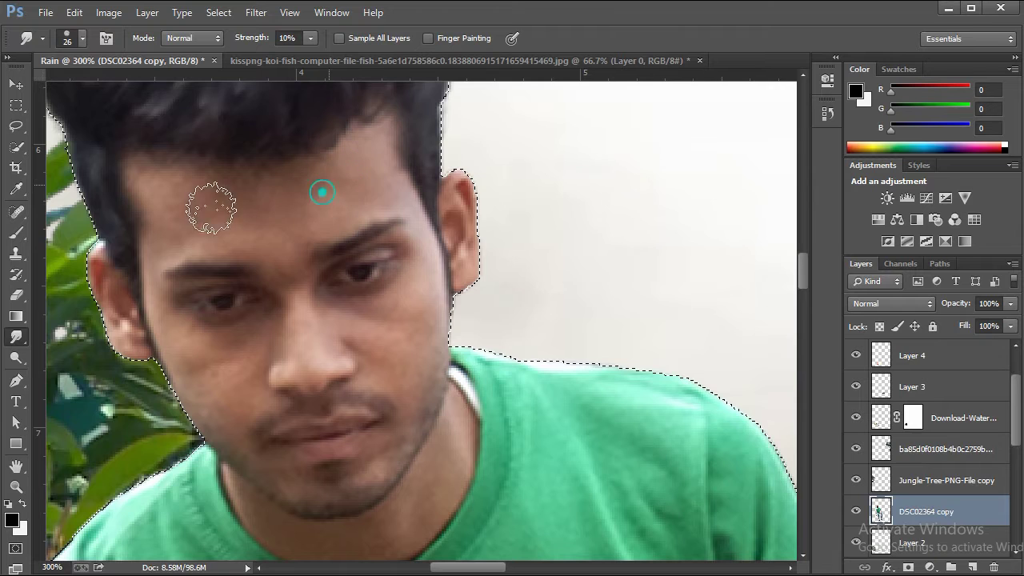
left_click_drag(205, 201, 169, 208)
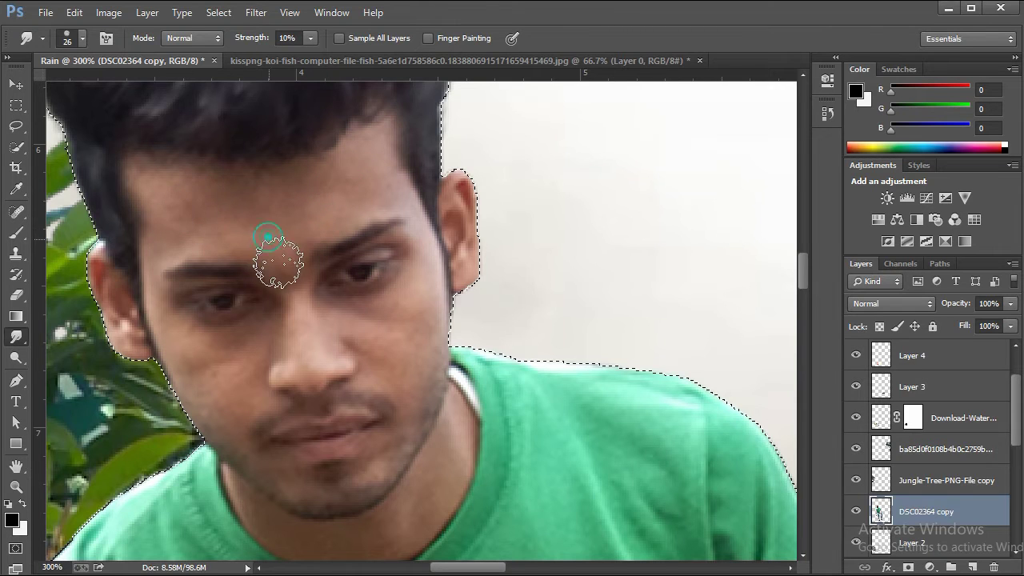
left_click_drag(277, 262, 323, 297)
left_click_drag(424, 269, 426, 323)
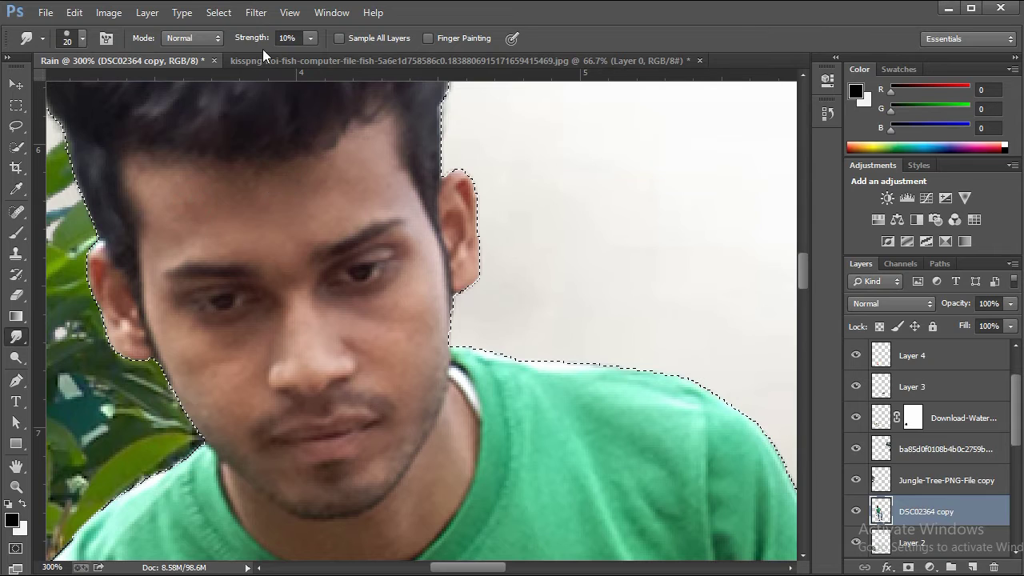
left_click_drag(245, 211, 342, 179)
left_click(162, 196)
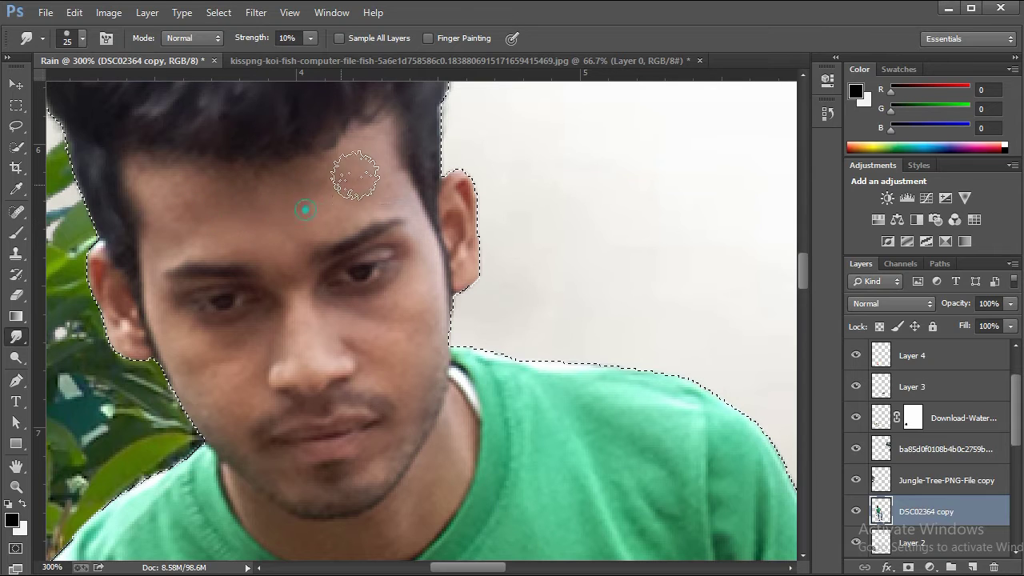
- Smudge around the eye, both cheeks, the chin and the neck
left_click_drag(251, 313, 201, 311)
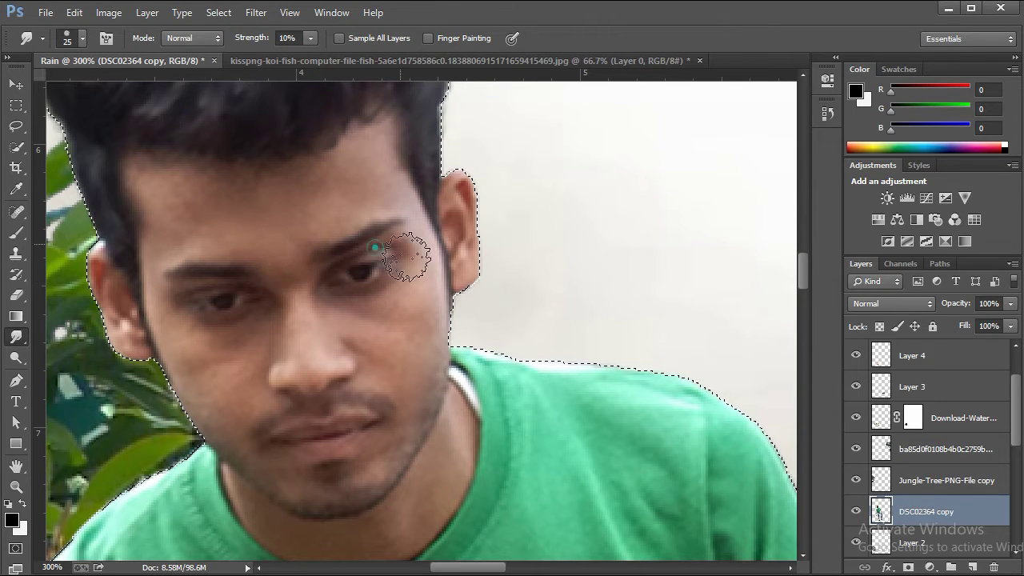
left_click_drag(430, 330, 419, 425)
left_click(359, 332)
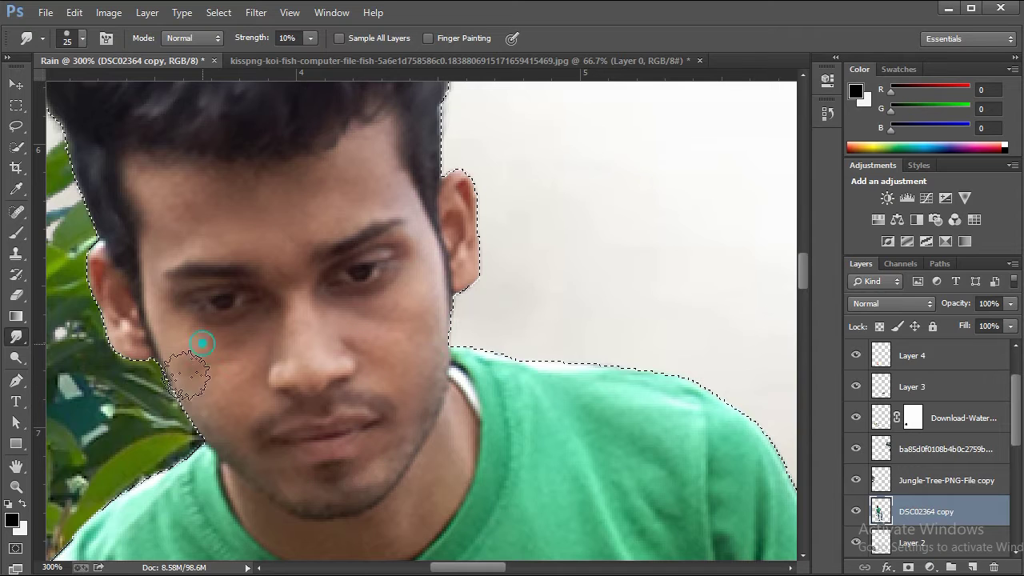
left_click(415, 270)
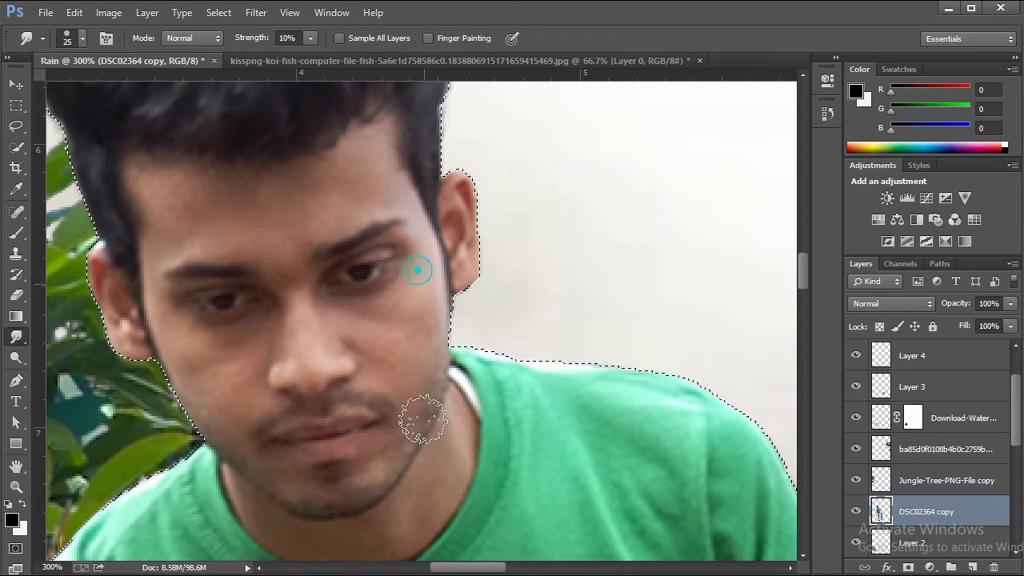
left_click(442, 477)
left_click_drag(444, 363, 447, 251)
left_click_drag(244, 361, 438, 368)
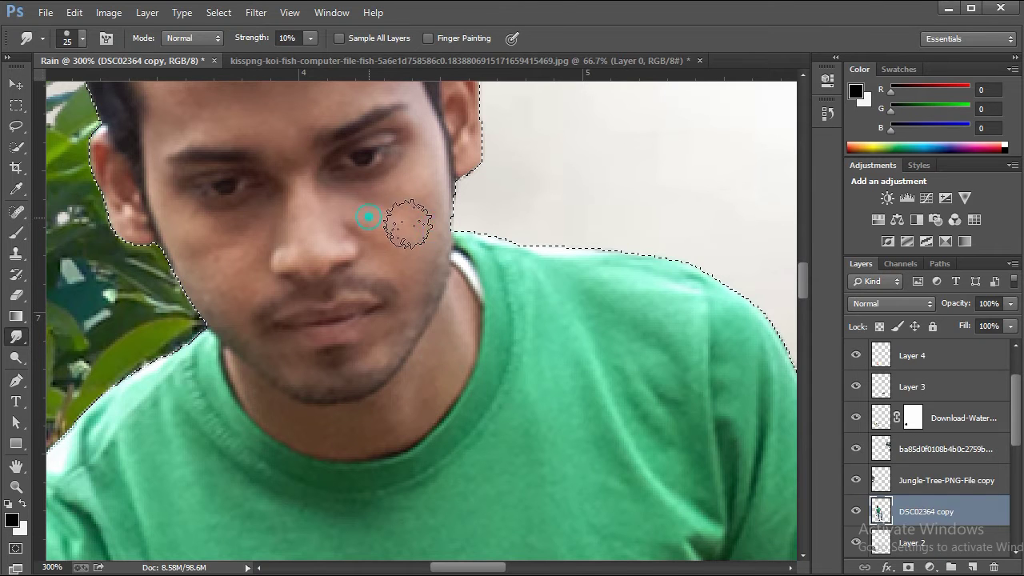
- Smudge along the forearm edge and enlarge the smudge brush
left_click_drag(518, 481, 538, 293)
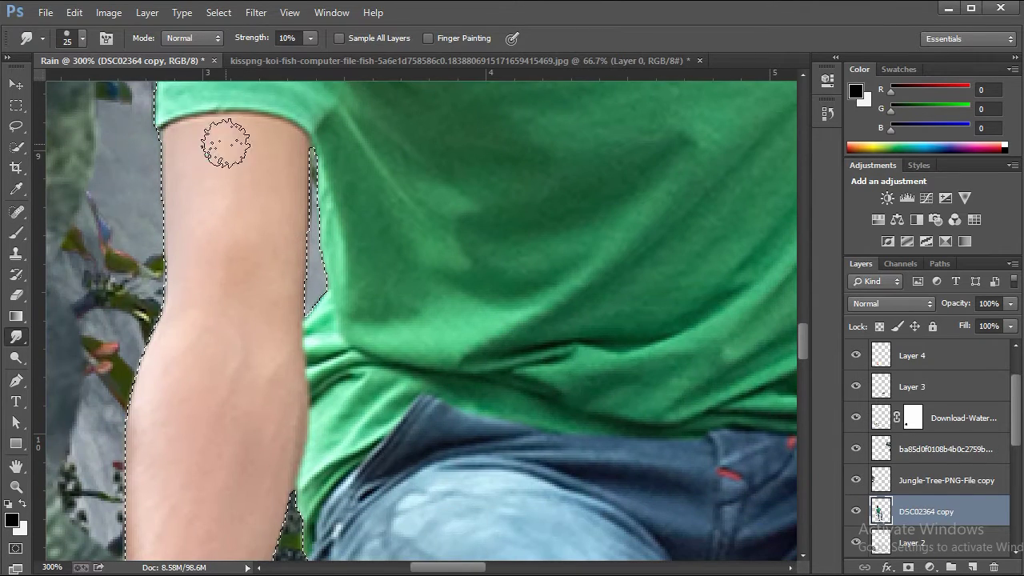
left_click_drag(275, 391, 320, 228)
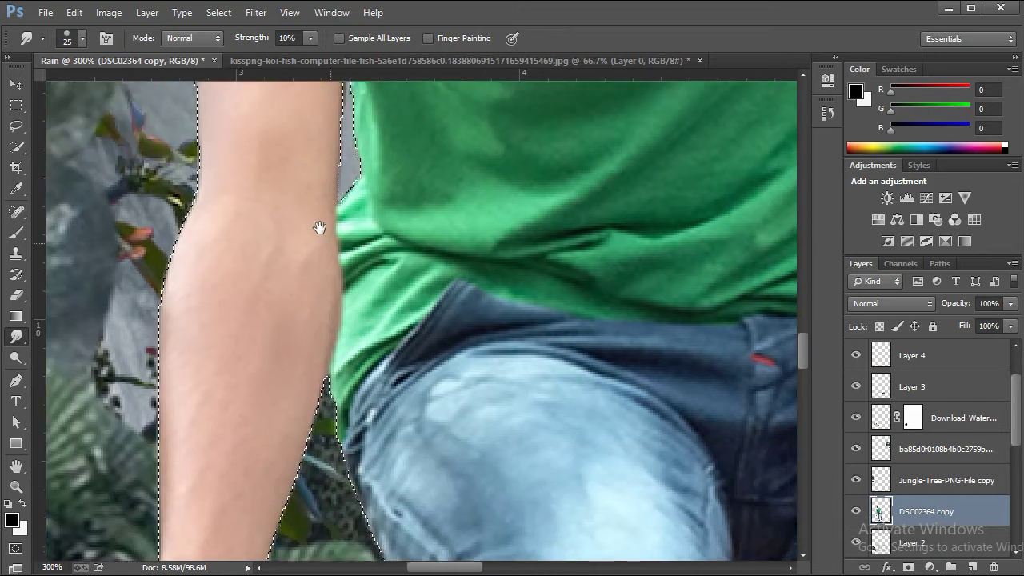
left_click_drag(313, 165, 263, 308)
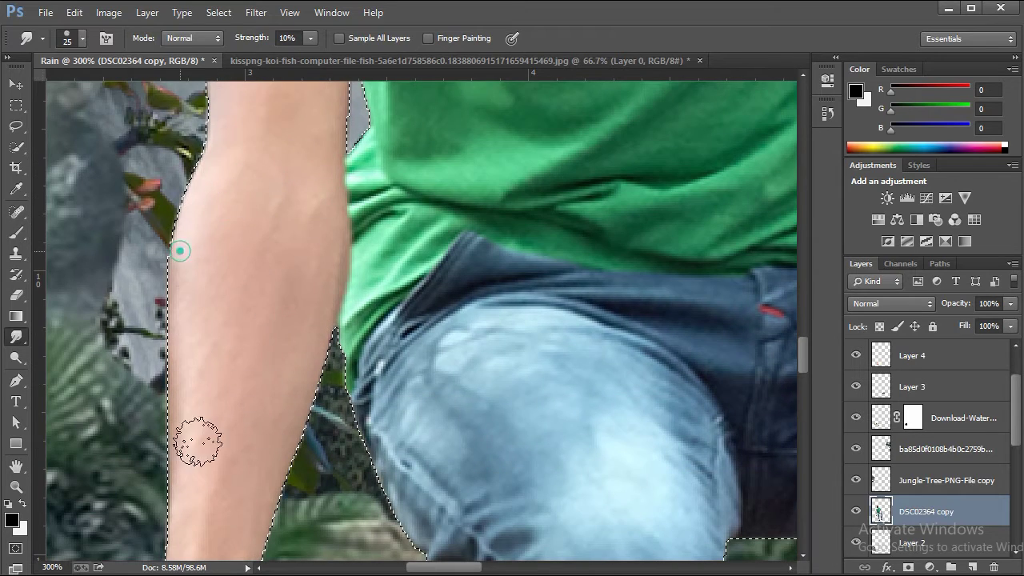
left_click_drag(198, 441, 237, 273)
key("bracketright")
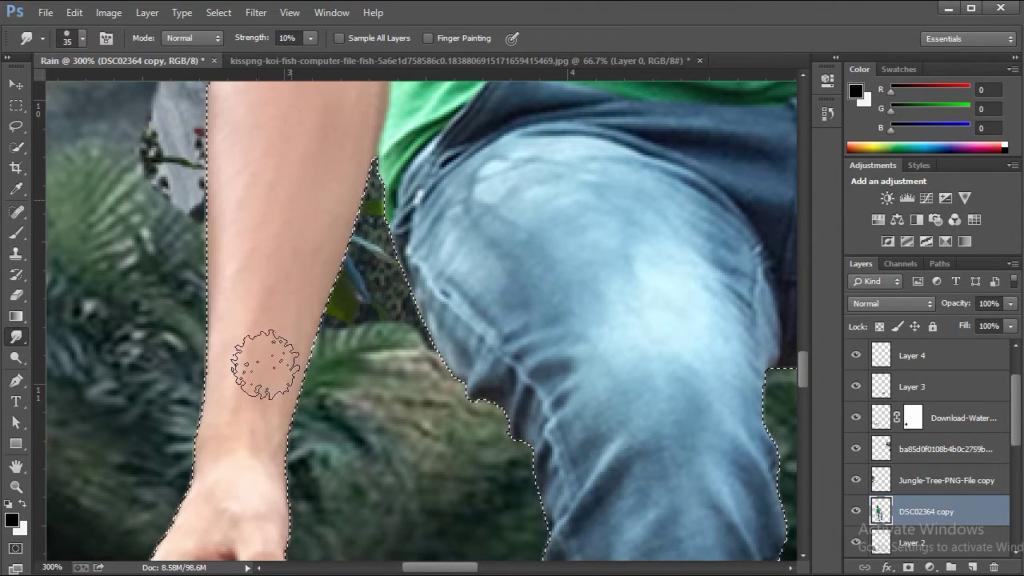
- Pan to the hand on the knee and the upper arm, then zoom out
left_click_drag(263, 446, 256, 286)
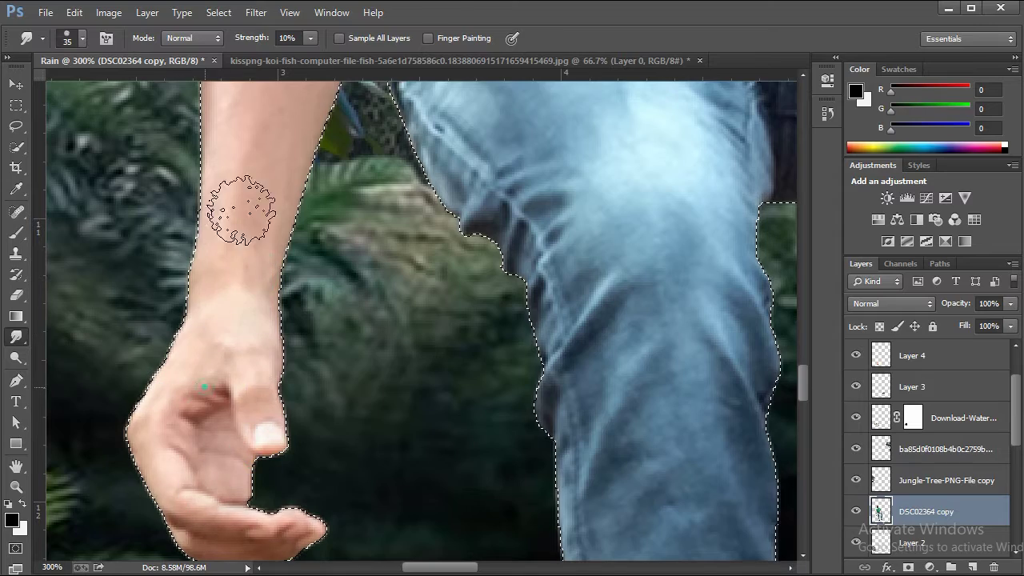
left_click_drag(703, 240, 120, 388)
left_click_drag(664, 176, 420, 327)
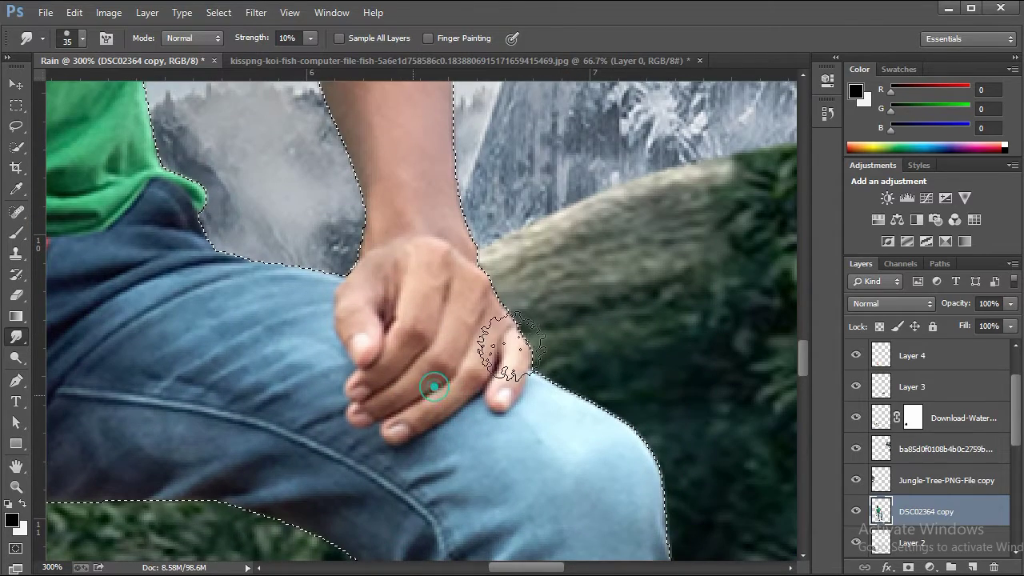
left_click_drag(418, 278, 441, 422)
left_click_drag(446, 123, 476, 387)
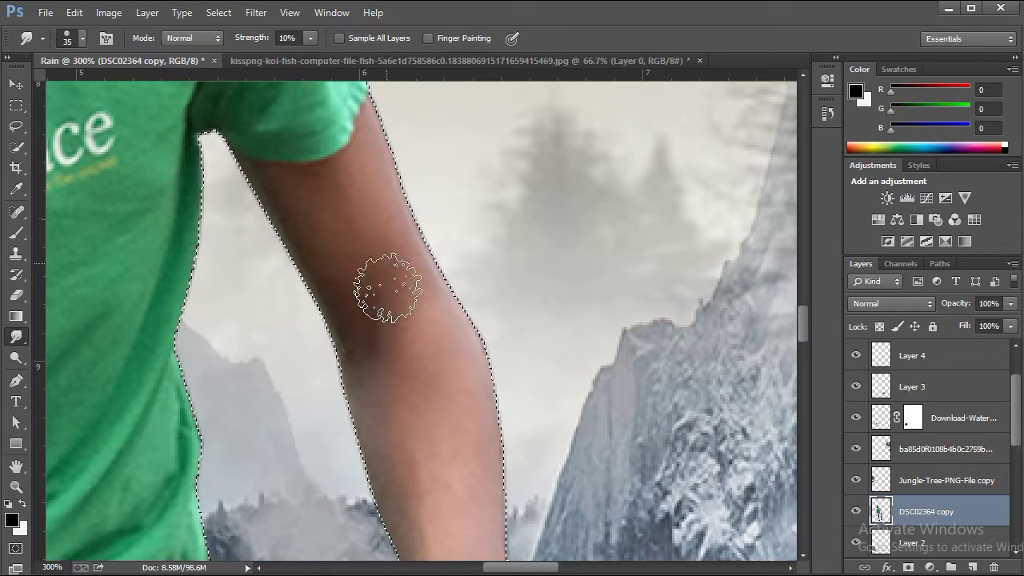
scroll(396, 334, "down", 3)
scroll(396, 335, "down", 1)
- Zoom in on the shirt and revert to the History state before deselection
scroll(396, 335, "down", 1)
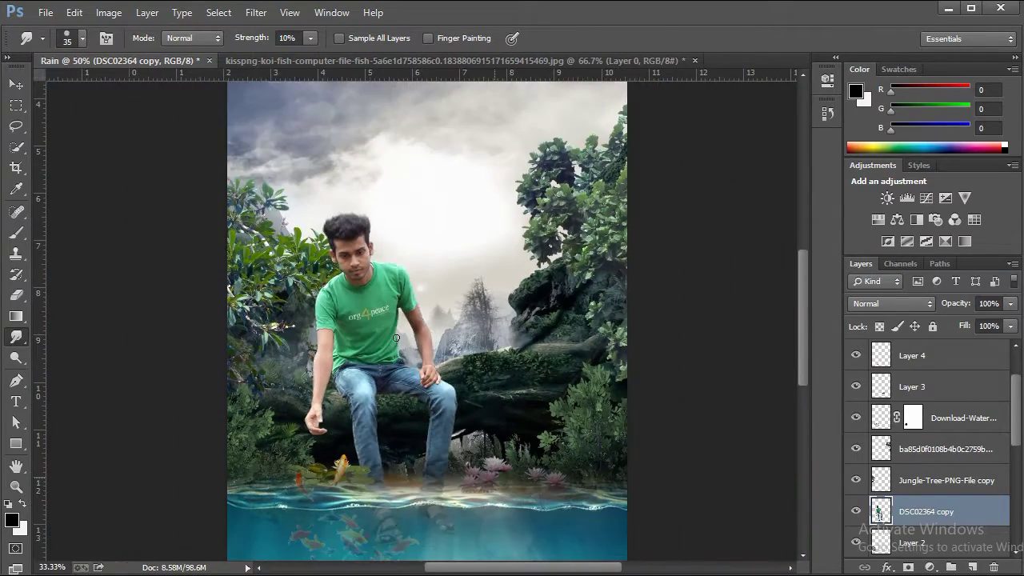
left_click(16, 485)
left_click(390, 264)
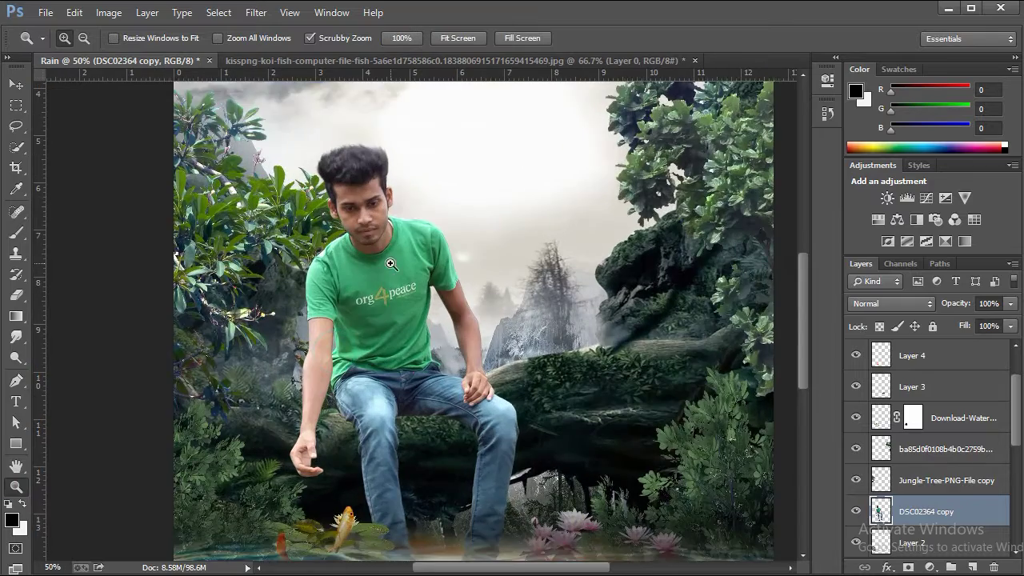
left_click(826, 80)
left_click(826, 114)
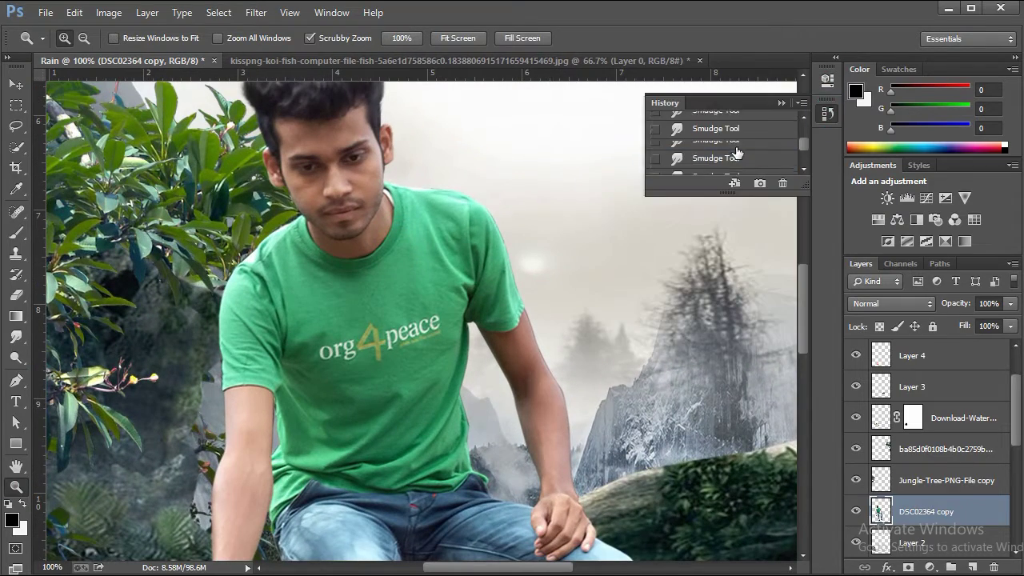
scroll(724, 140, "up", 3)
left_click(731, 138)
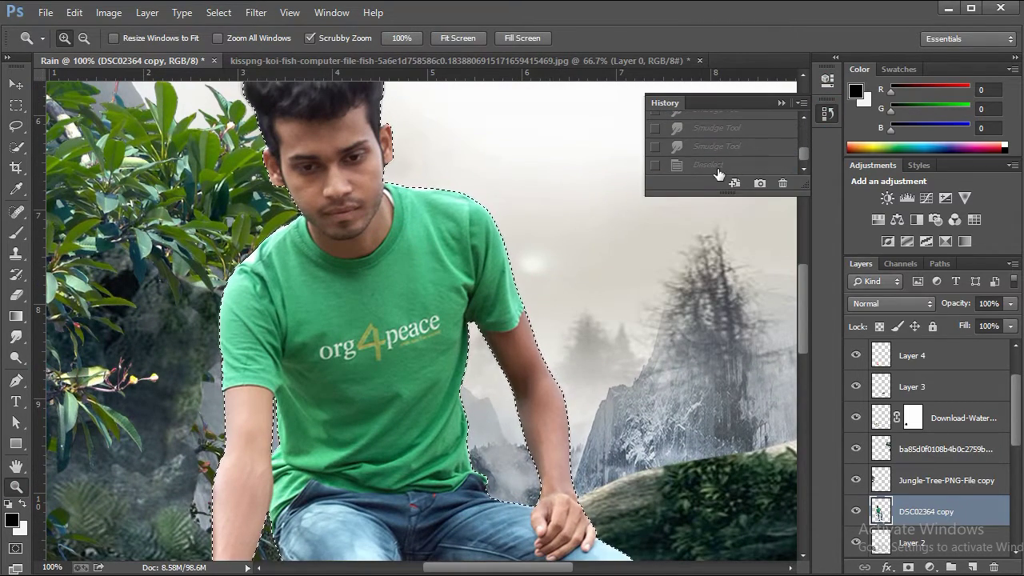
- Deselect the man's outline and zoom the view out to 25%
key("ctrl+d")
right_click(422, 244)
left_click(428, 252)
right_click(432, 246)
left_click(482, 349)
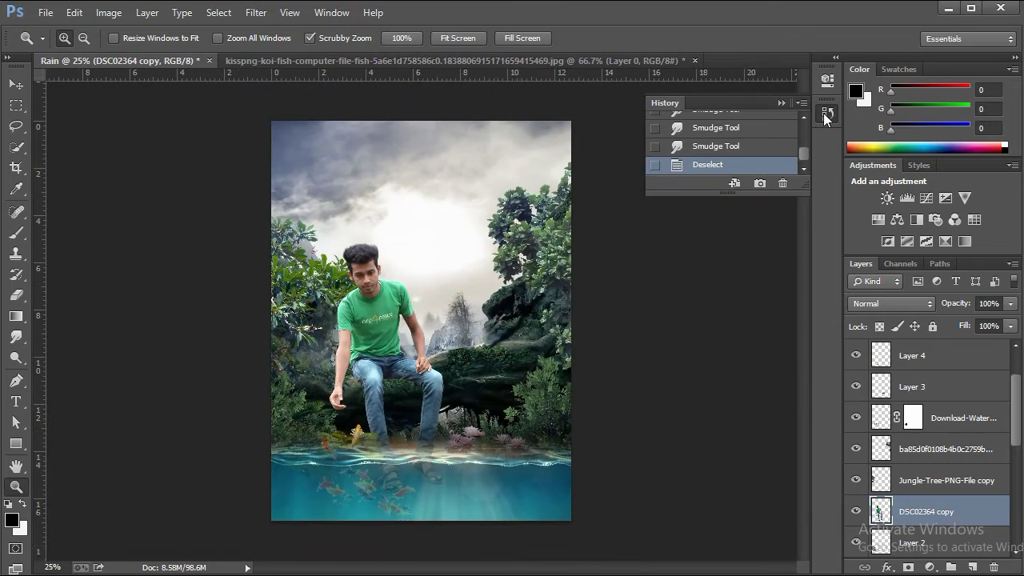
- Drag dark-rain-background-2 from File Explorer onto the poster
left_click(826, 113)
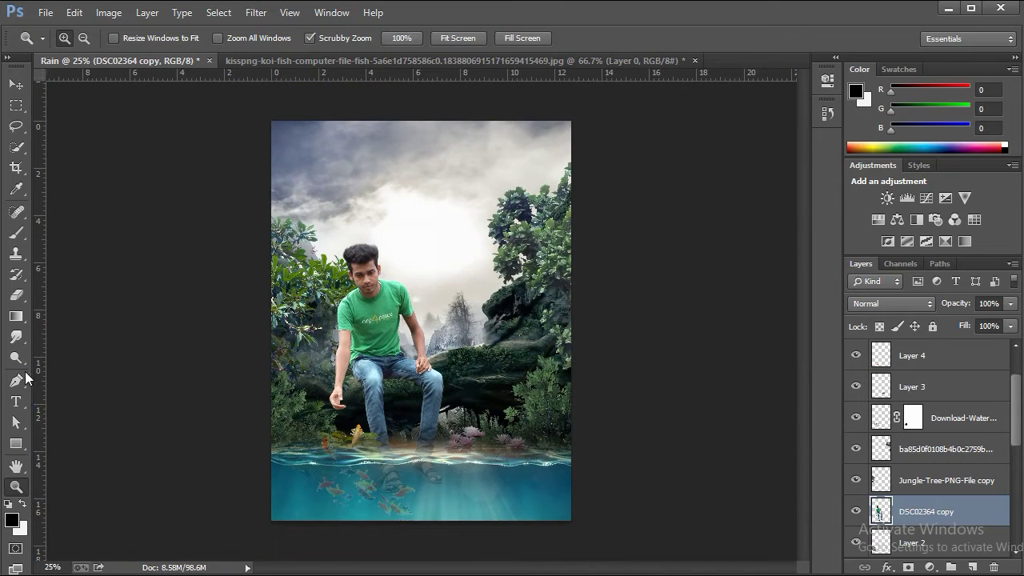
left_click(429, 373)
left_click(468, 457, "alt")
scroll(927, 440, "up", 2)
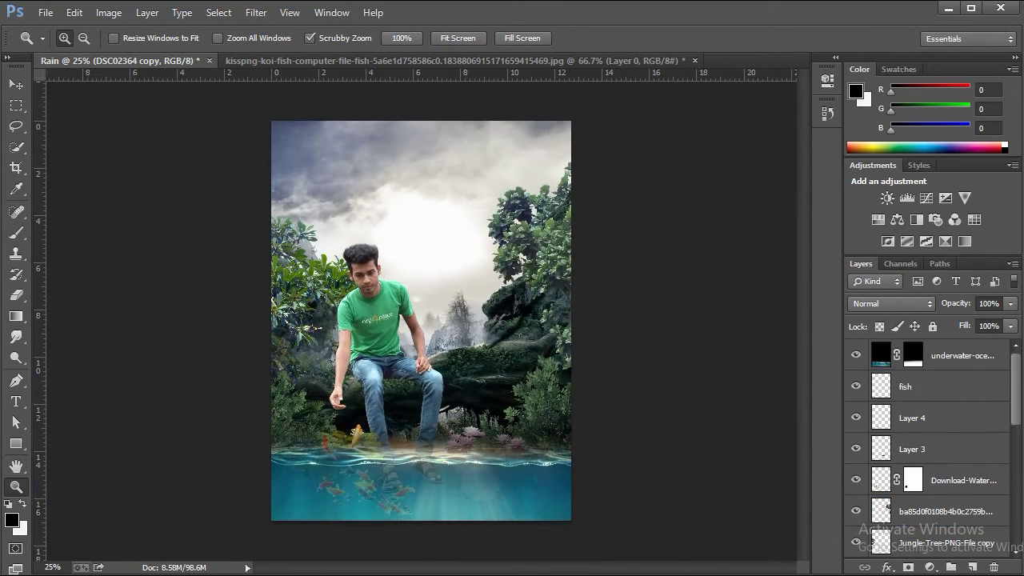
key("alt+Tab")
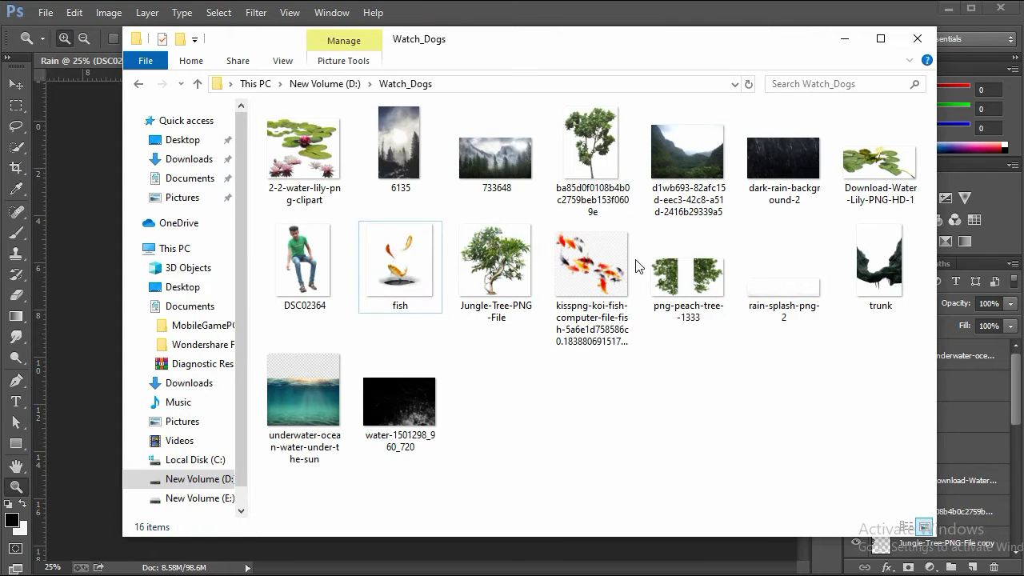
left_click_drag(782, 157, 110, 245)
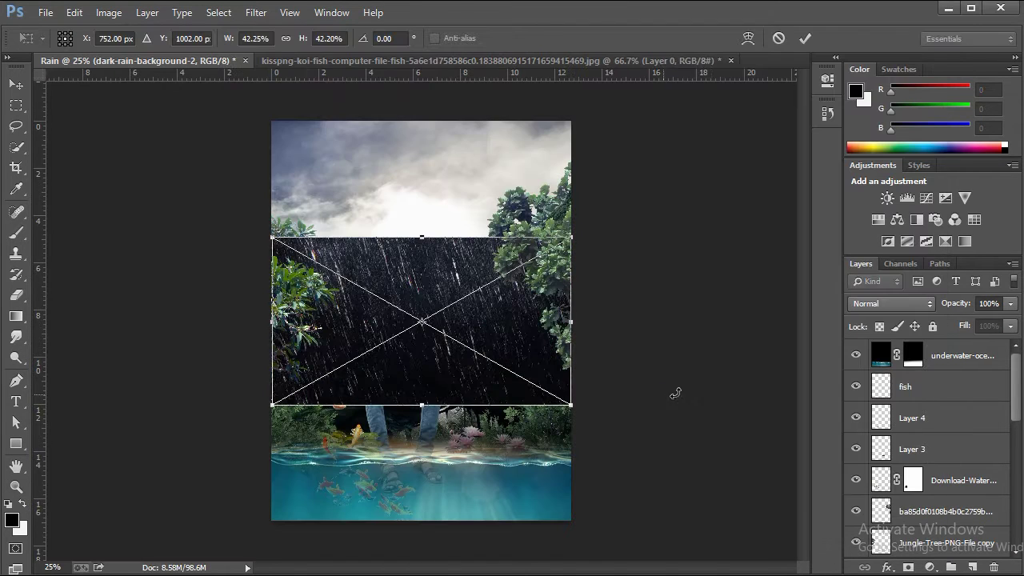
- Commit the rain image, move it to the top, rasterize it and set Screen blending
left_click(798, 39)
scroll(937, 509, "down", 1)
left_click_drag(937, 508, 932, 345)
right_click(964, 355)
left_click(820, 239)
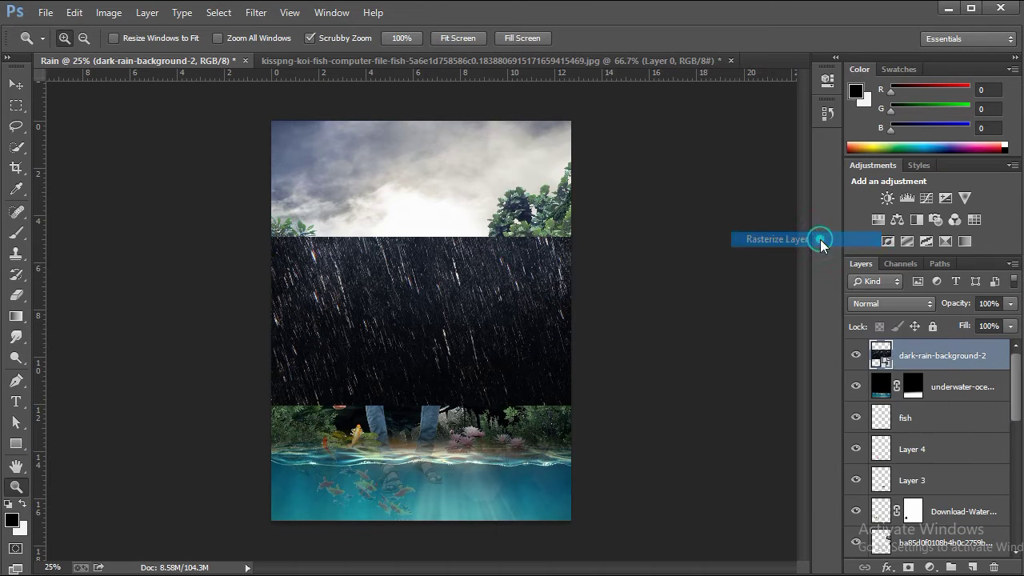
left_click(894, 303)
left_click(865, 132)
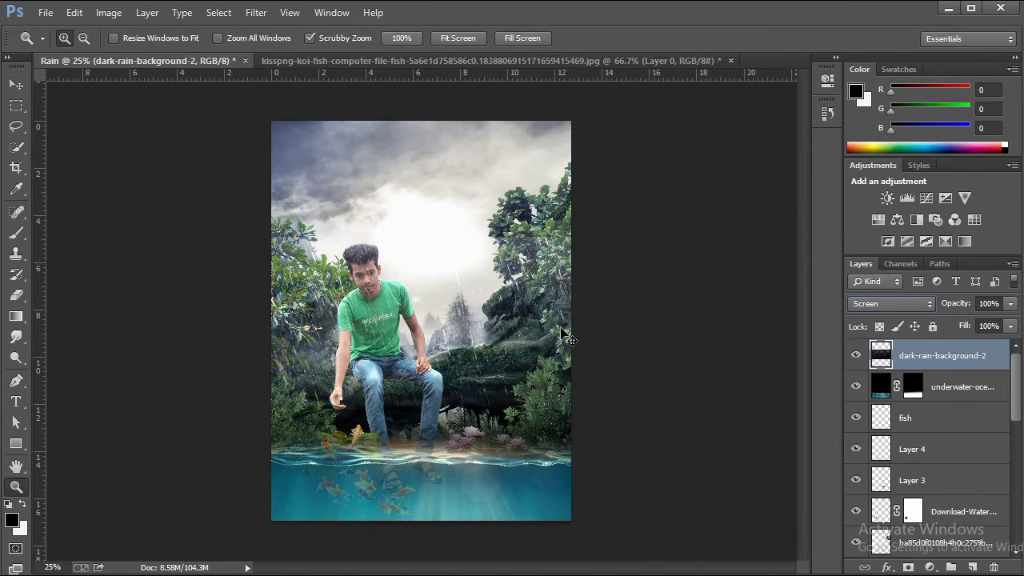
- Free Transform the rain layer to stretch it down toward the waterline
key("ctrl+t")
mouse_move(421, 407)
left_mouse_down()
mouse_move(433, 452)
mouse_move(422, 408)
mouse_move(424, 483)
left_mouse_up()
left_click_drag(412, 468, 411, 438)
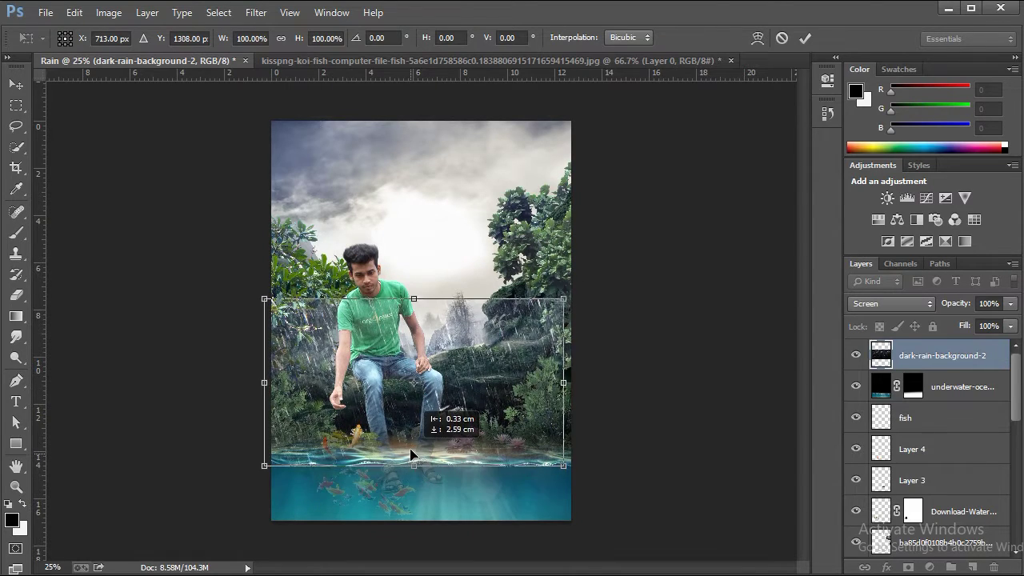
left_click(805, 38)
key("z")
- Apply Levels to the rain layer with the black input raised to 44
left_click(108, 12)
mouse_move(133, 53)
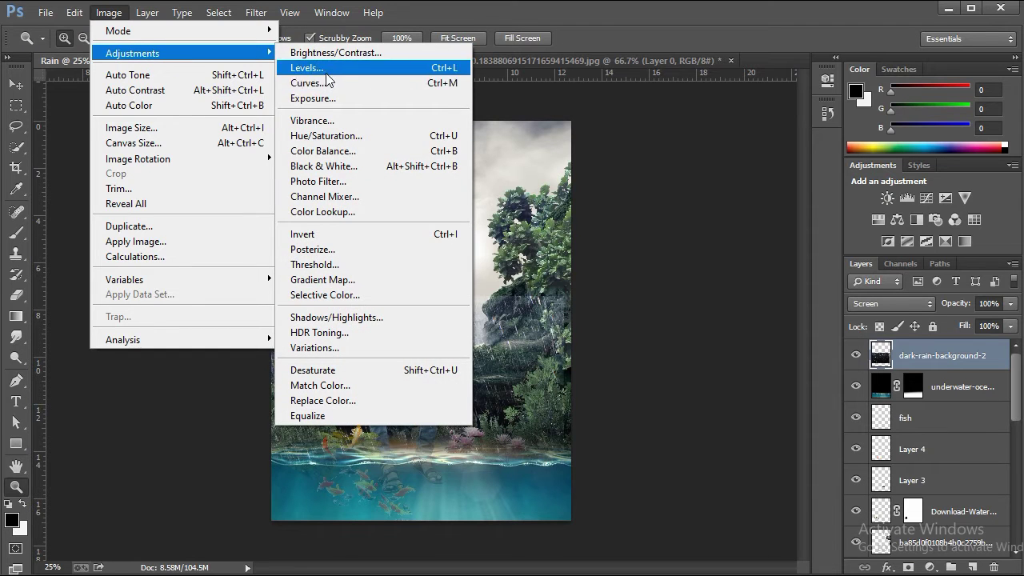
left_click(323, 72)
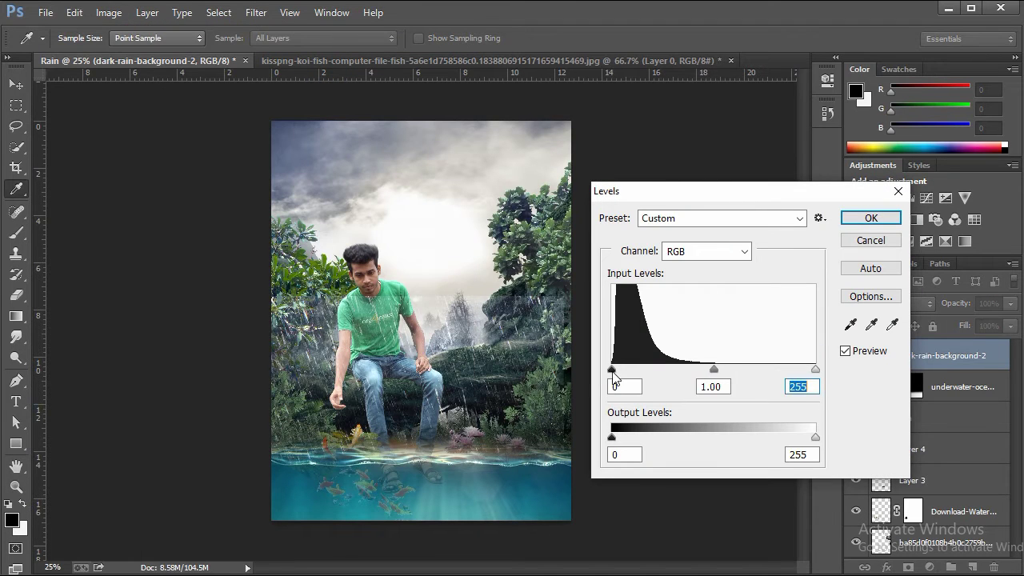
left_click_drag(612, 369, 650, 373)
left_click(612, 437)
left_click(859, 216)
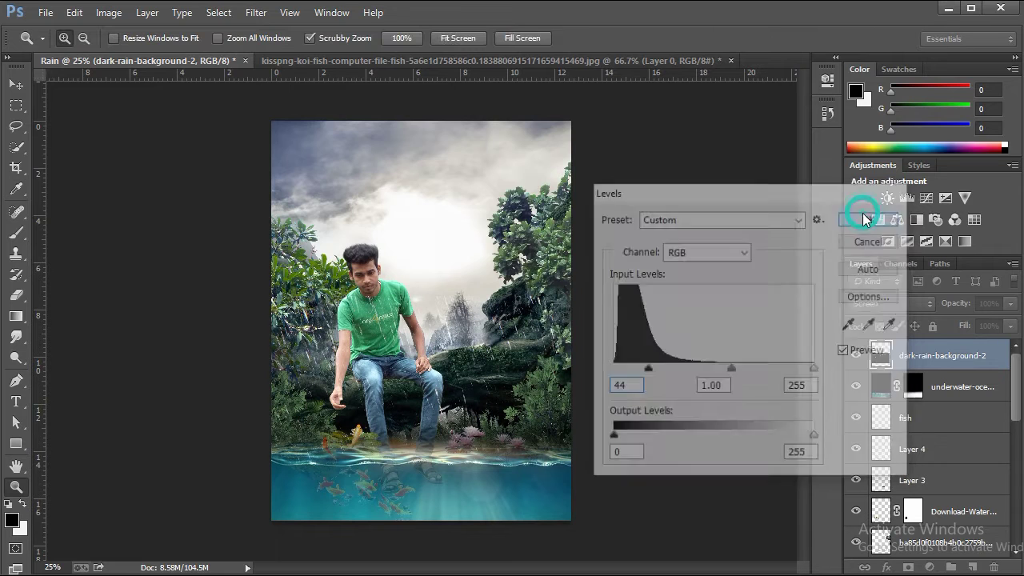
- Duplicate the rain below DSC02364 copy, move it up and stretch it taller
key("ctrl+j")
mouse_move(943, 366)
left_mouse_down()
mouse_move(922, 566)
mouse_move(950, 490)
left_mouse_up()
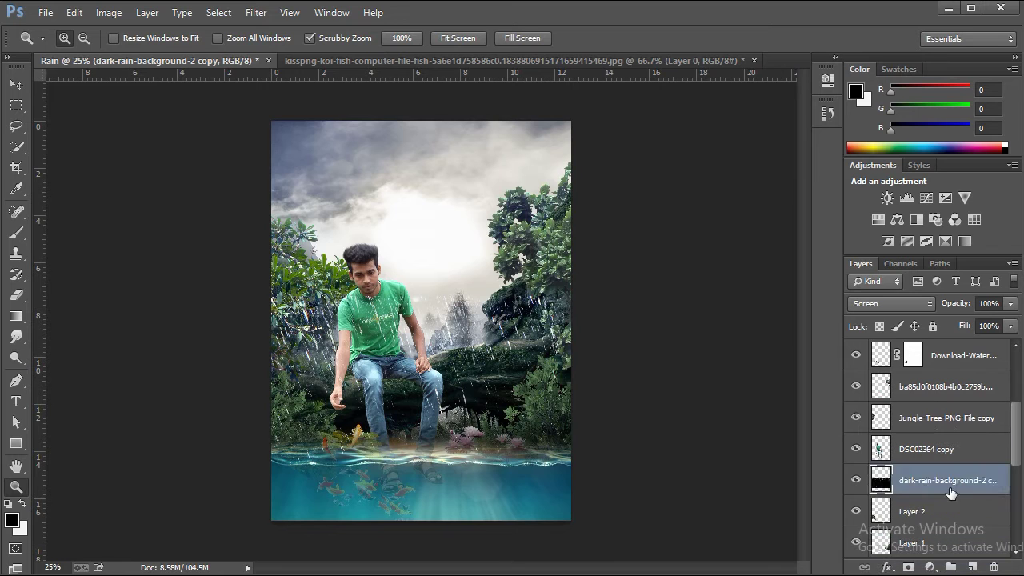
key("v")
mouse_move(445, 298)
left_mouse_down()
mouse_move(435, 148)
mouse_move(417, 121)
left_mouse_up()
key("ctrl+t")
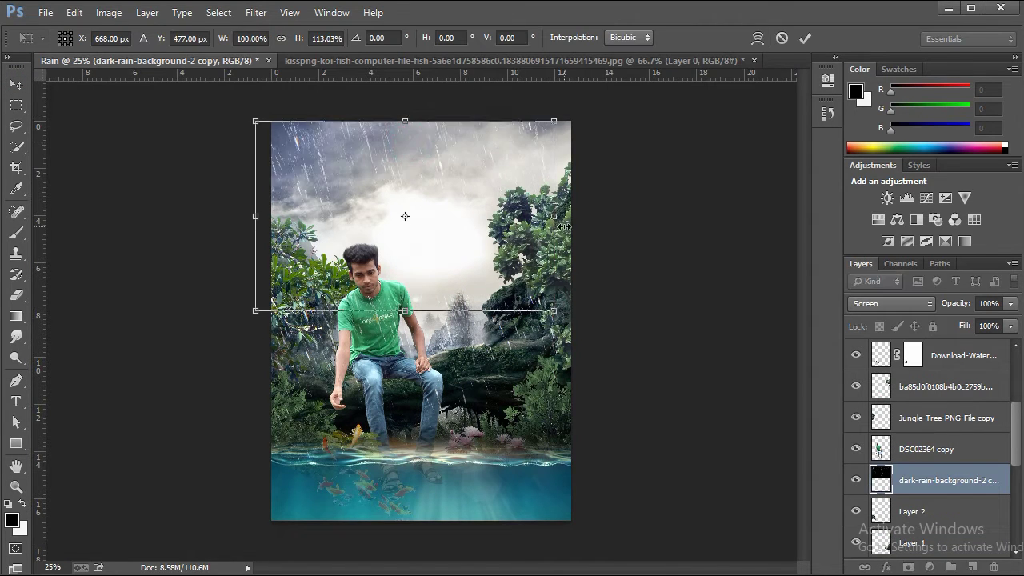
left_click_drag(550, 230, 565, 229)
left_click(805, 38)
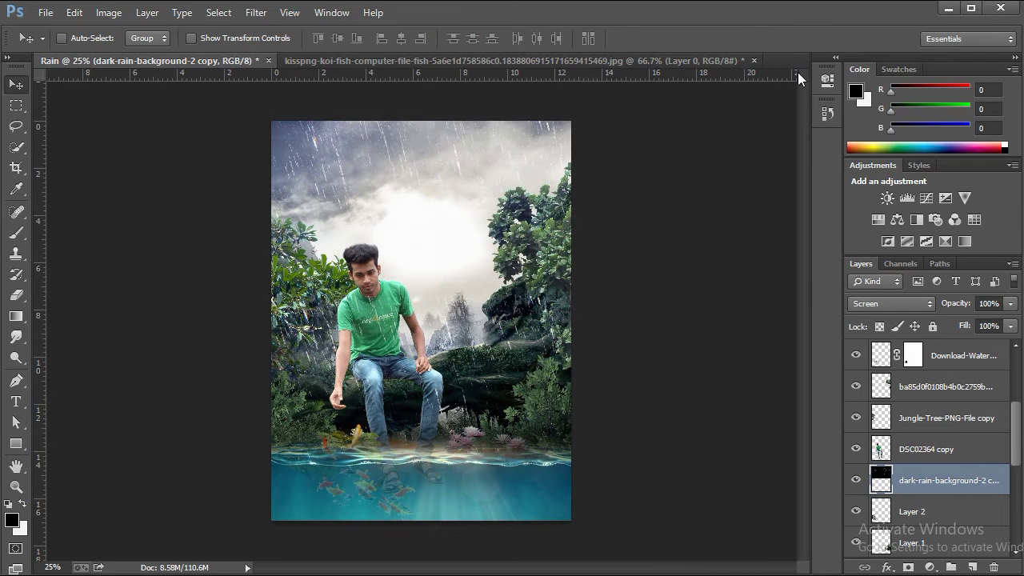
left_click(16, 486)
left_click(658, 370)
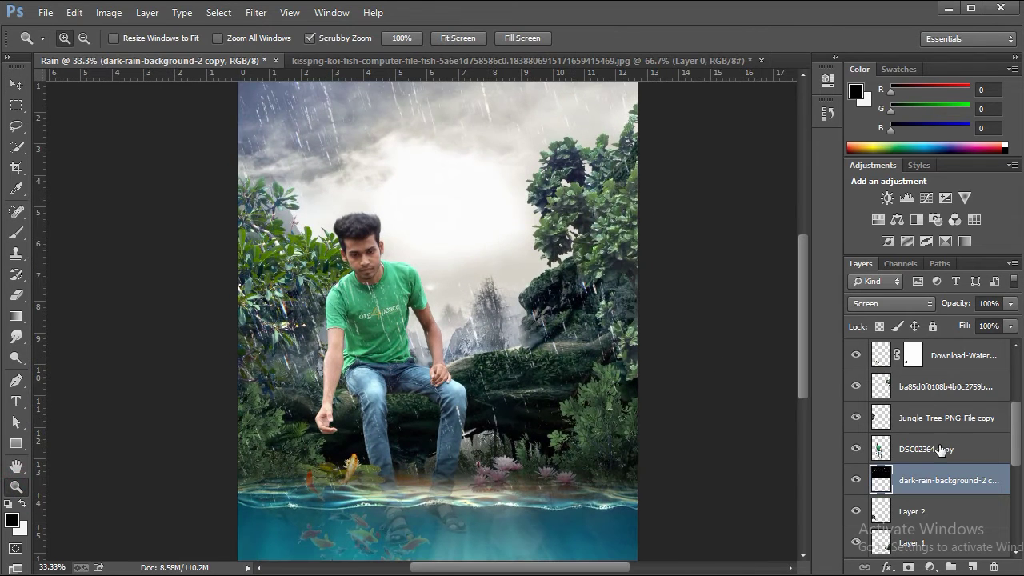
- Undo a stray ocean-layer duplicate, then duplicate the rain layer and shift it near the top
scroll(933, 398, "up", 5)
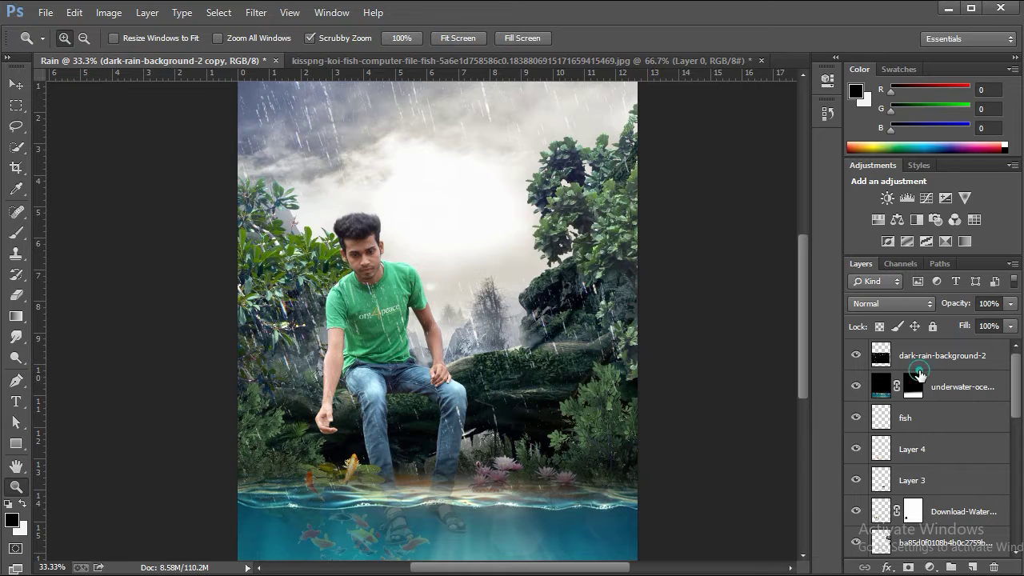
left_click(918, 375)
key("ctrl+j")
key("ctrl+z")
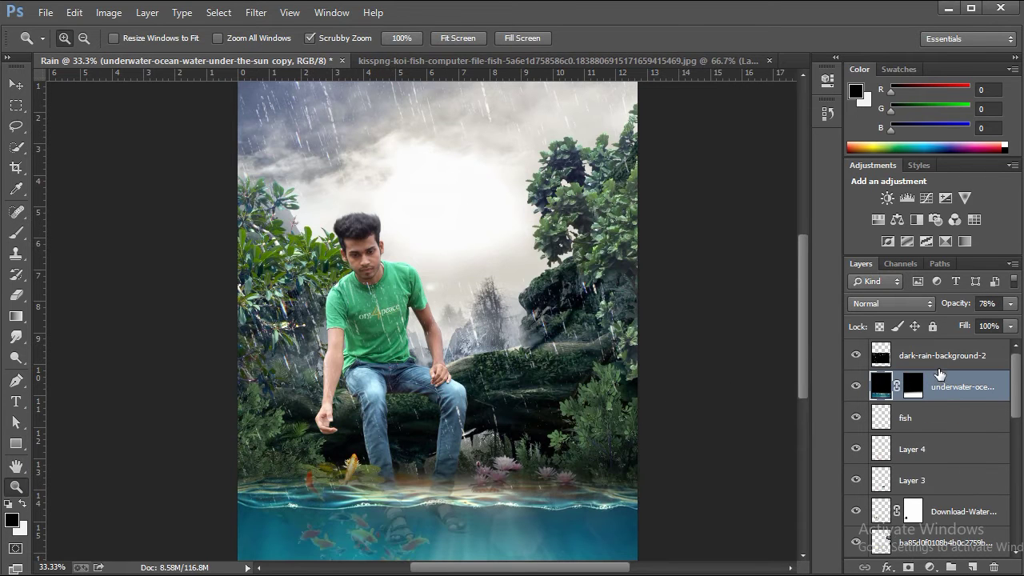
left_click(939, 366)
key("ctrl+j")
key("v")
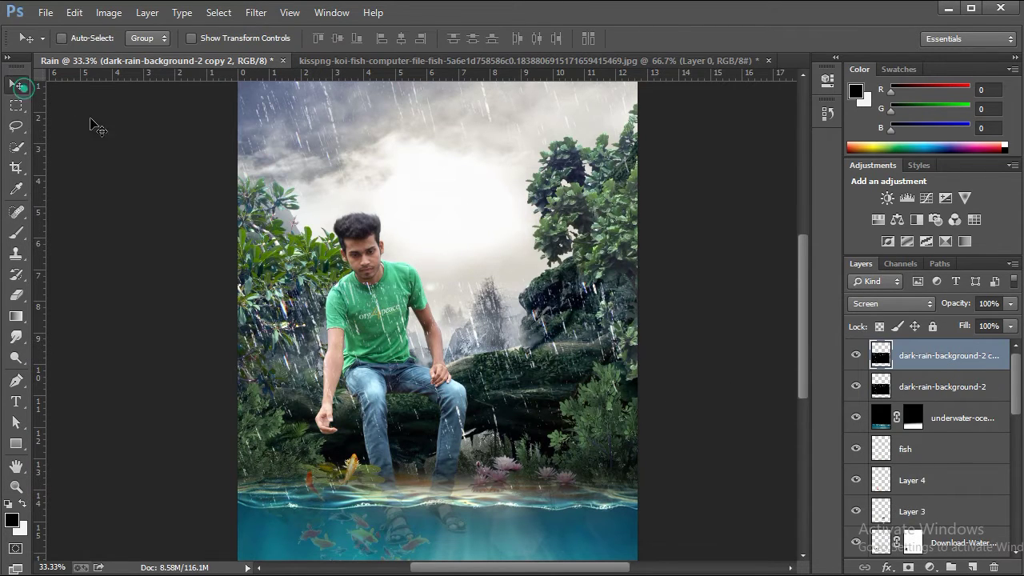
left_click_drag(421, 136, 426, 178)
- Check the man's head up close, select the original rain layer and zoom out fully
key("ctrl+minus")
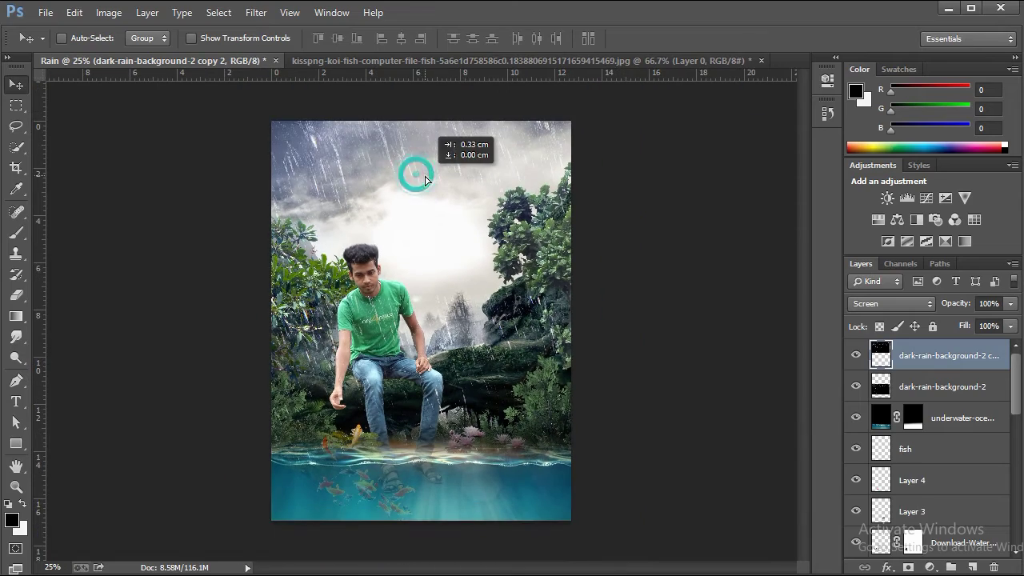
left_click(16, 486)
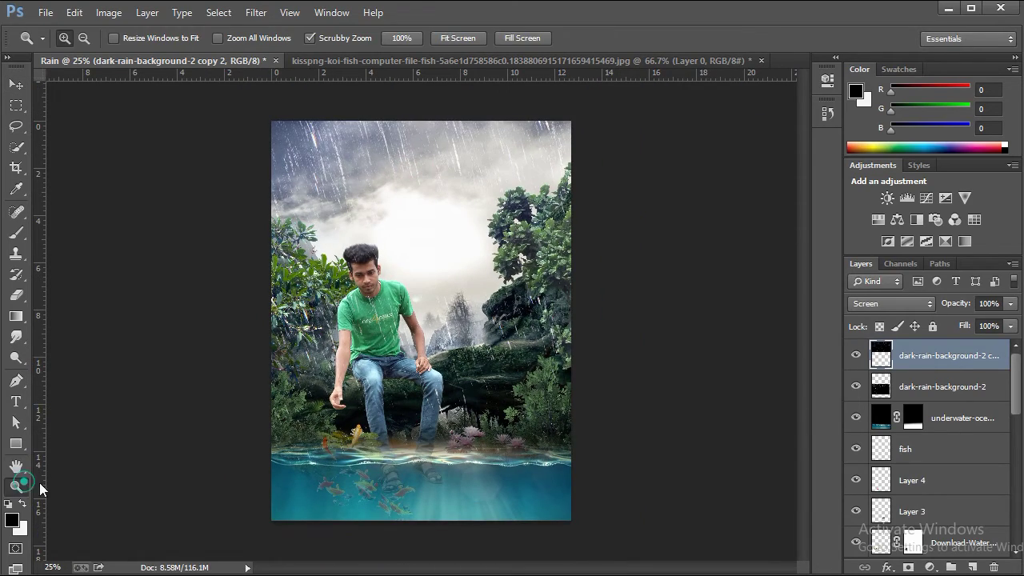
left_click(386, 255)
left_click(352, 307)
left_click(16, 233)
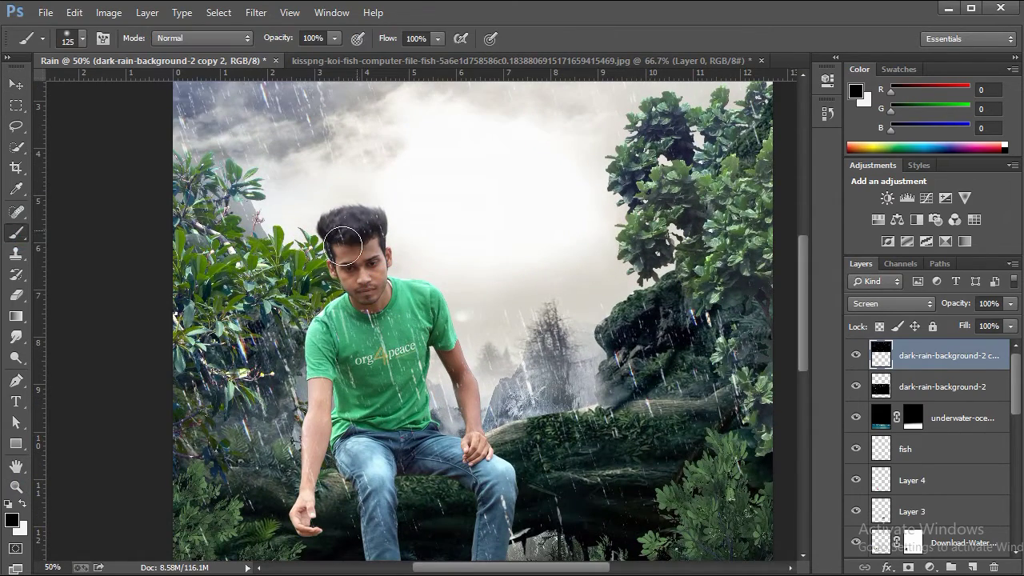
left_click(876, 400)
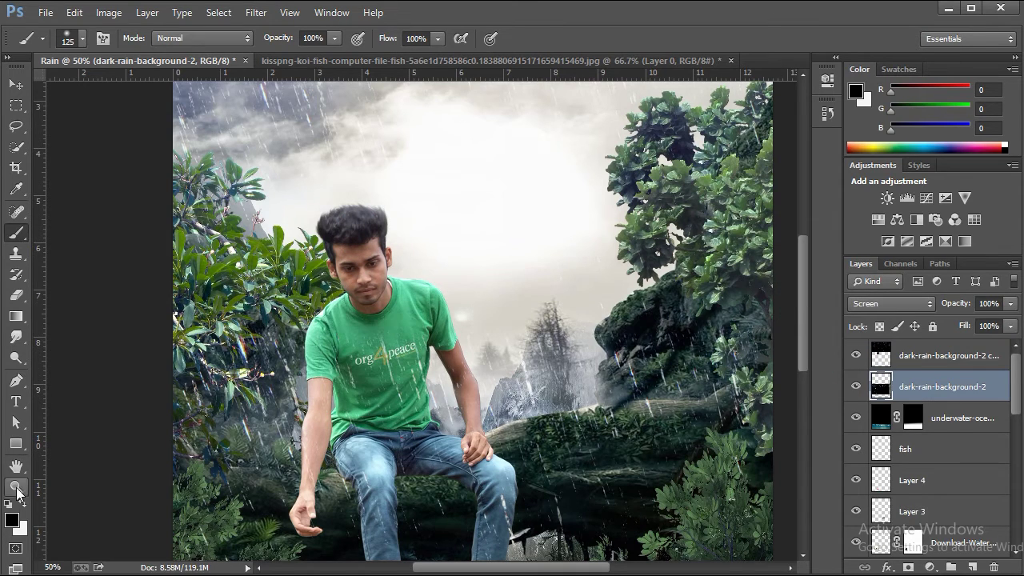
left_click(16, 486)
right_click(507, 269)
left_click(538, 363)
key("ctrl+minus")
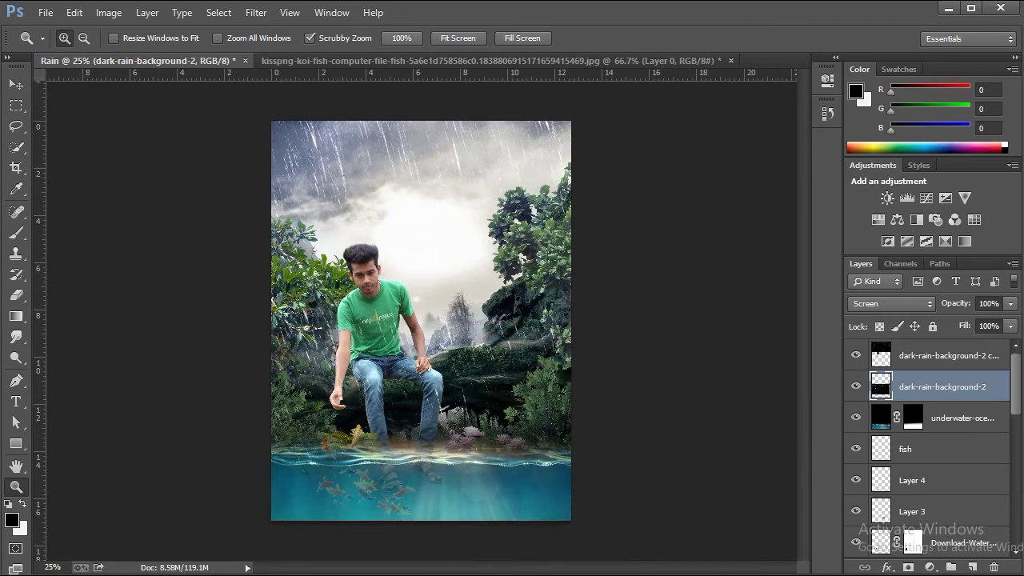
- Place rain-splash-png-2 from Explorer down at the shoreline
key("alt+Tab")
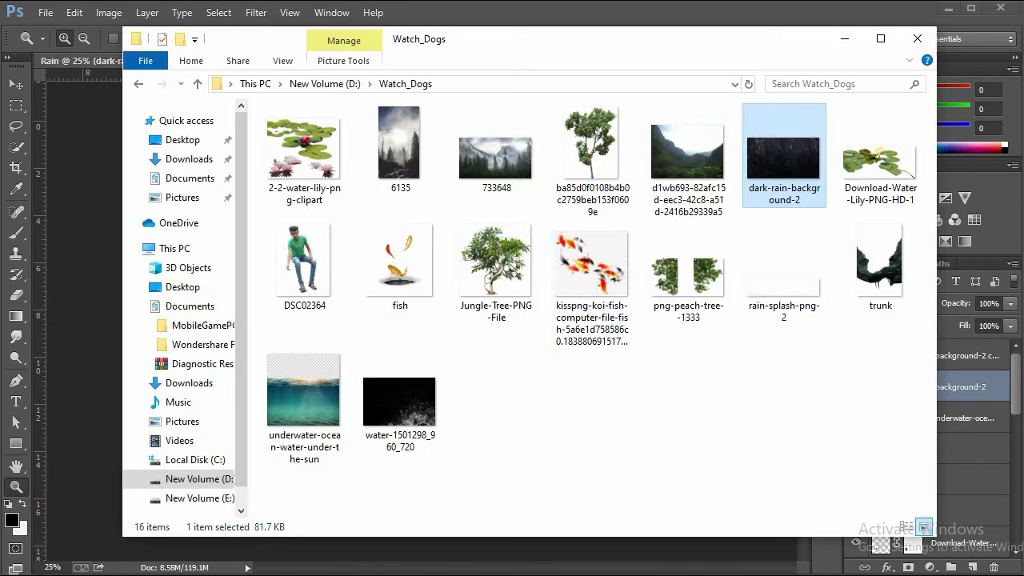
mouse_move(783, 272)
left_mouse_down()
mouse_move(104, 302)
mouse_move(406, 240)
left_mouse_up()
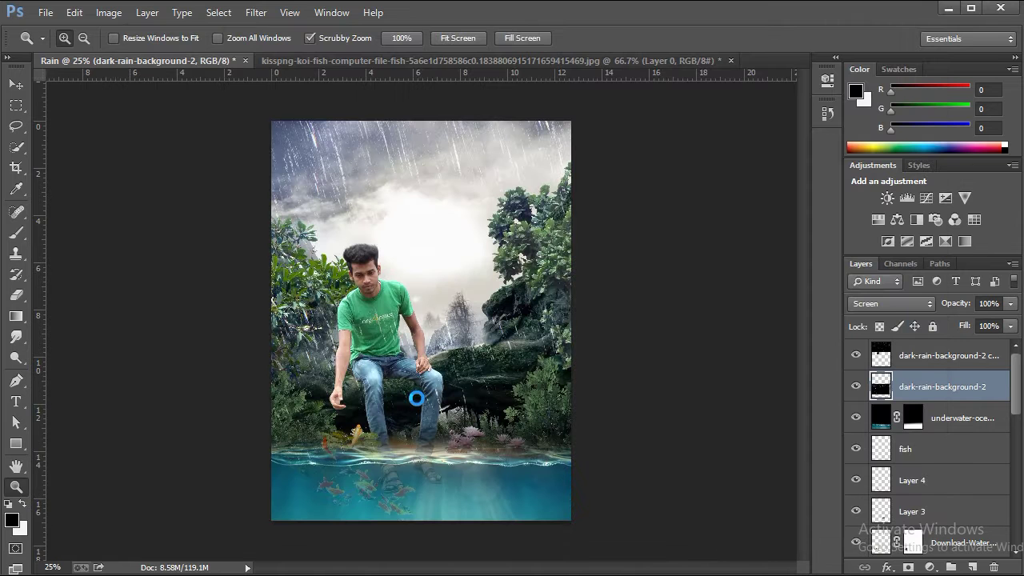
left_click_drag(477, 358, 477, 461)
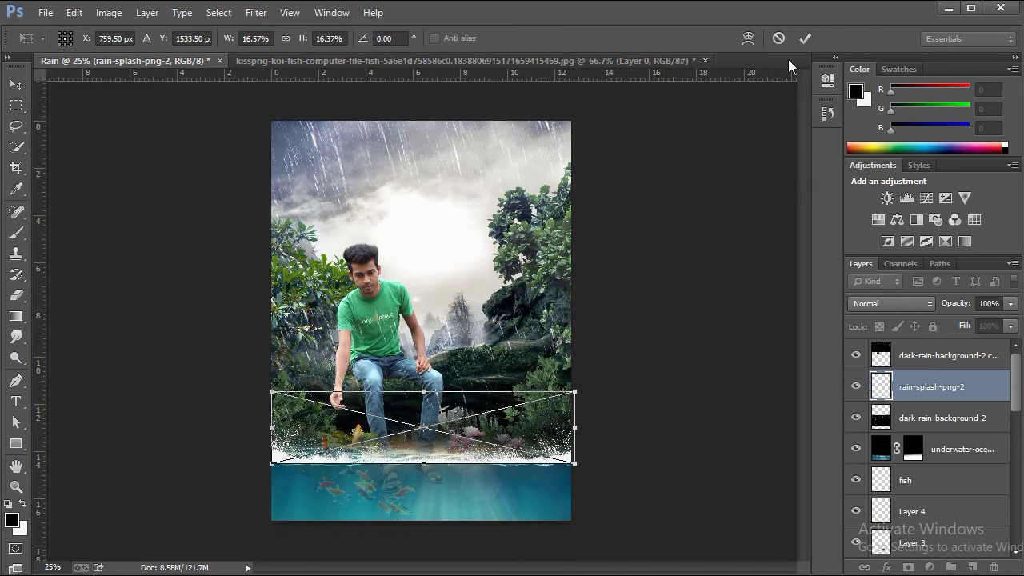
left_click(804, 38)
key("z")
left_click(347, 532)
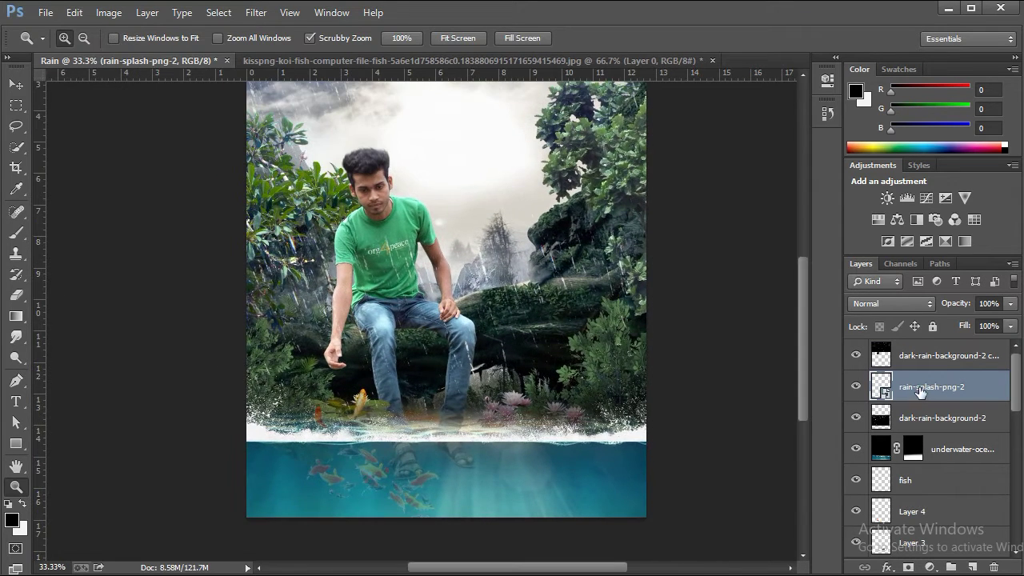
- Rasterize the splash layer, move it to the top, mask it and gradient-fade its edge
right_click(920, 390)
left_click(783, 239)
left_click_drag(928, 387, 949, 355)
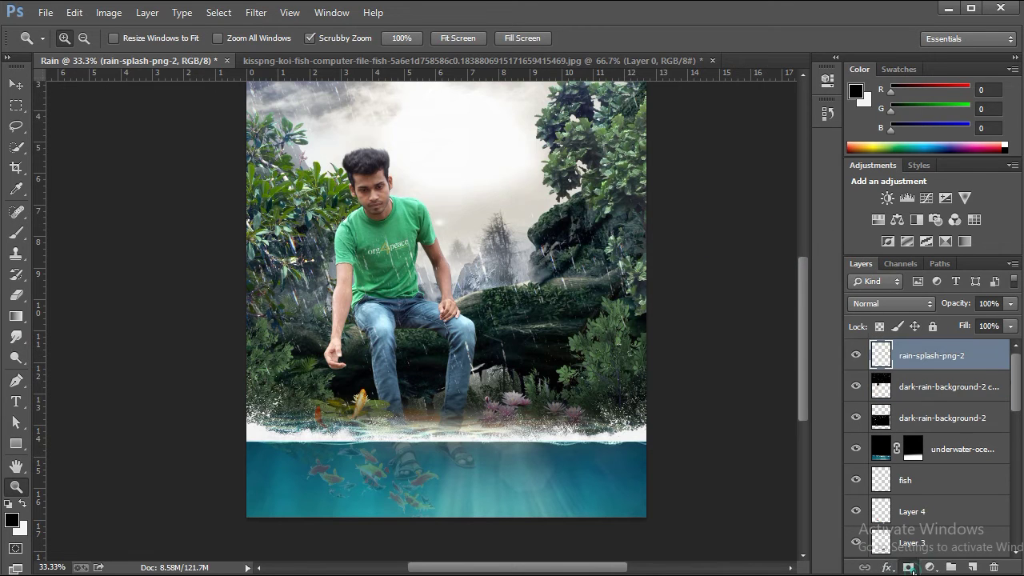
left_click(908, 567)
left_click(16, 316)
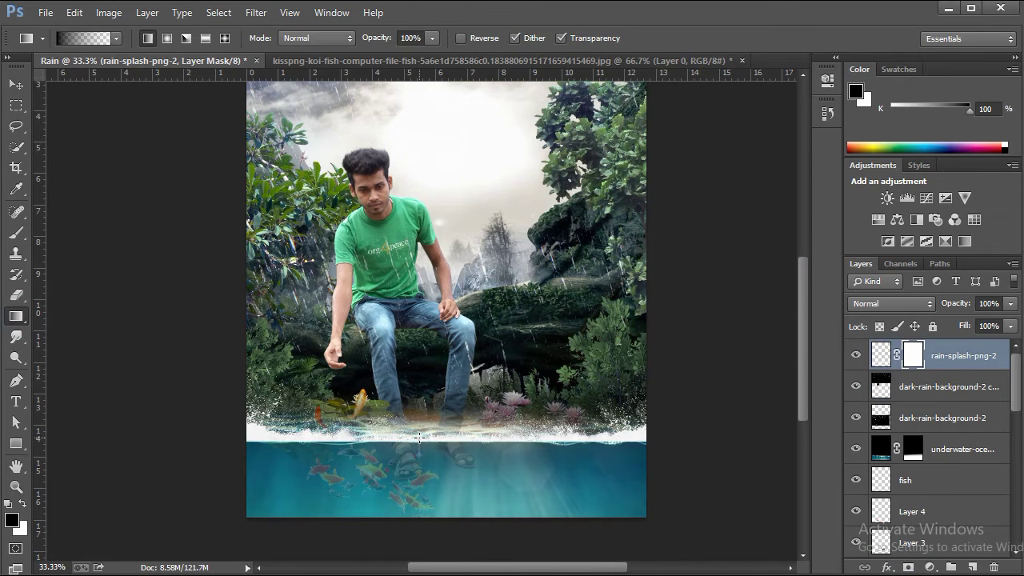
left_click_drag(423, 430, 423, 434)
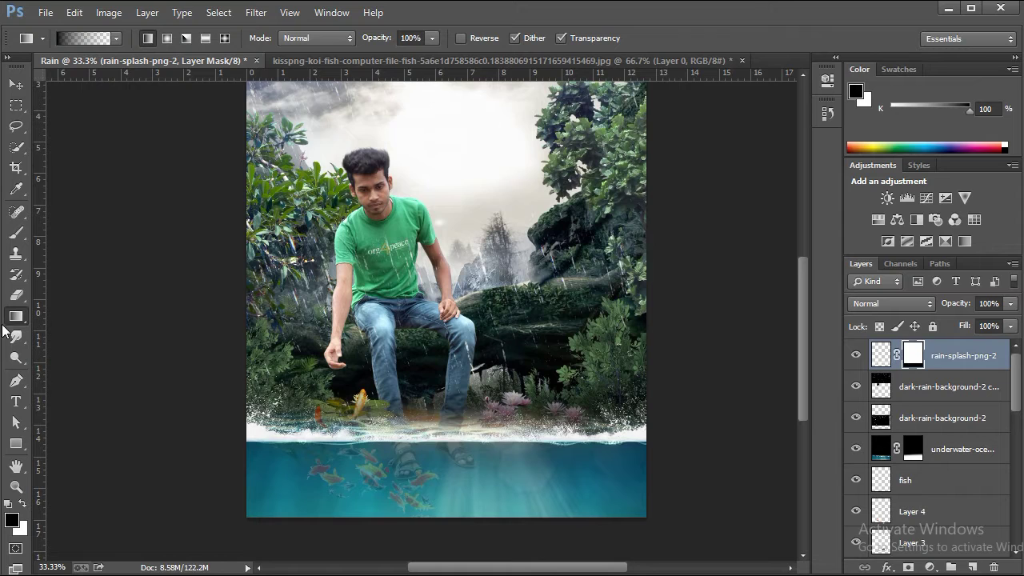
- Brush out part of the splash along the waterline with a 400 px brush
left_click(16, 234)
right_click(356, 476)
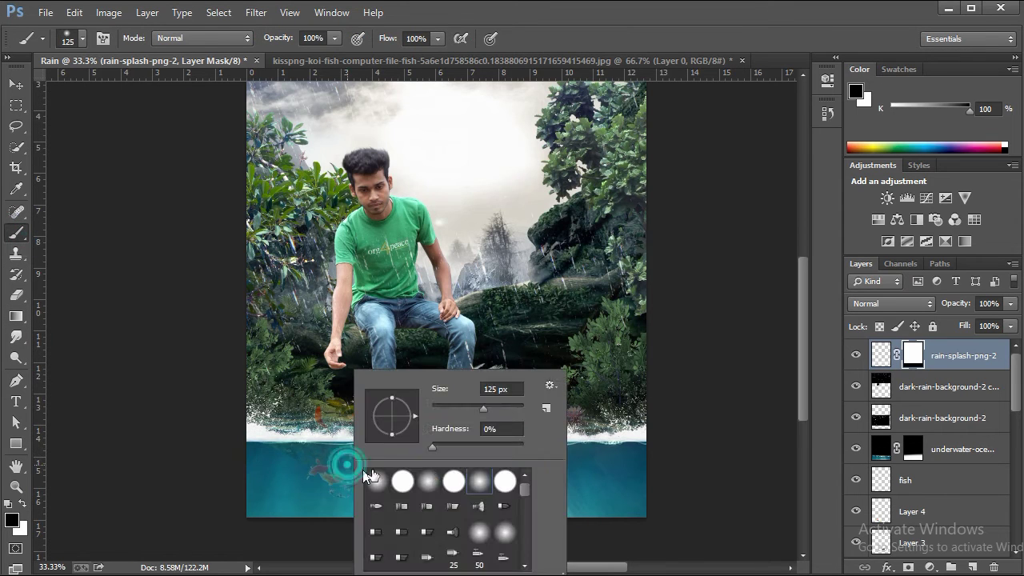
key("Escape")
key("bracketright")
key("bracketright")
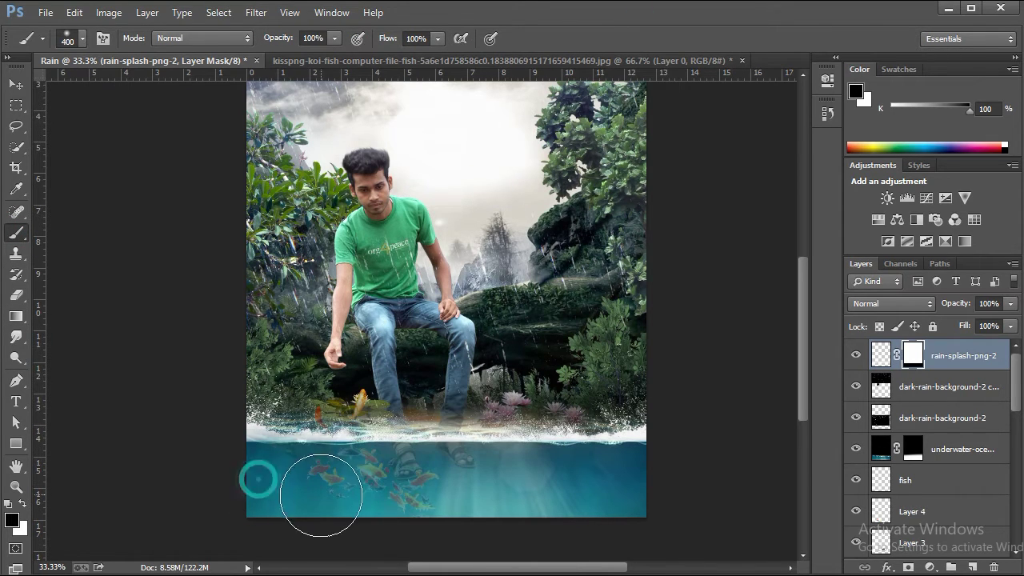
left_click_drag(320, 492, 674, 491)
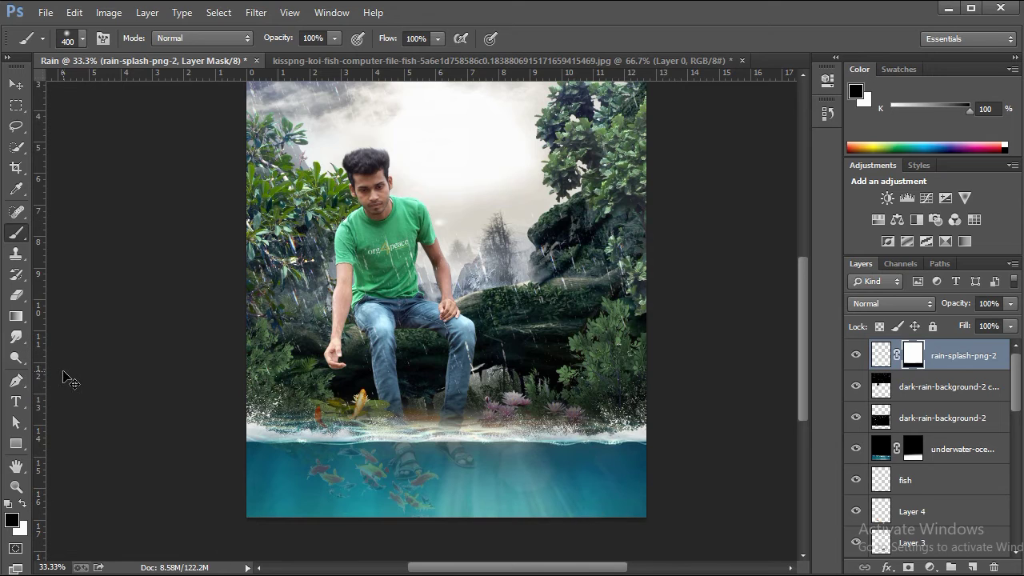
- Free Transform the splash to stretch it slightly downward, then inspect the shoreline
key("ctrl+t")
left_click_drag(459, 442, 488, 429)
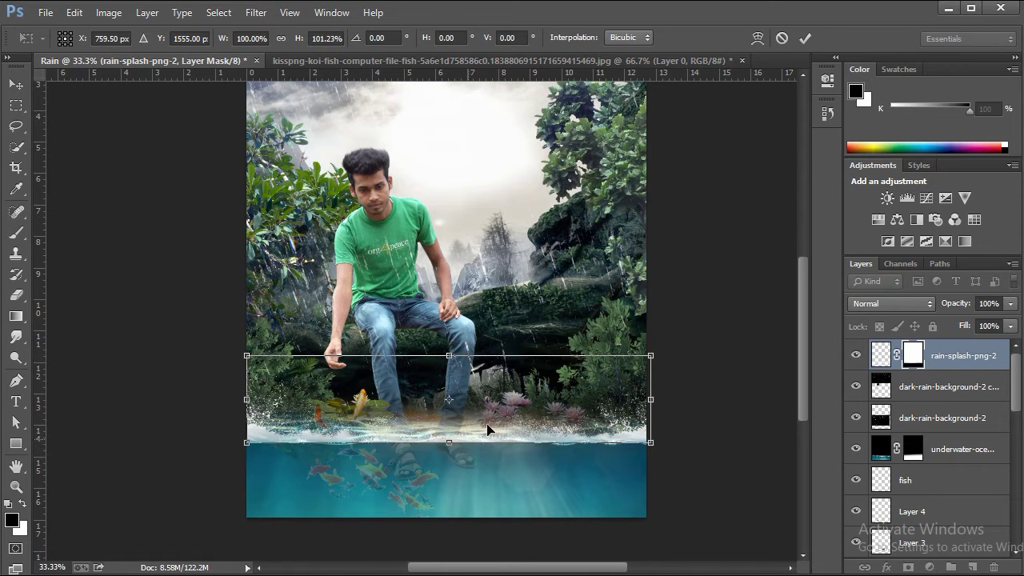
left_click(806, 38)
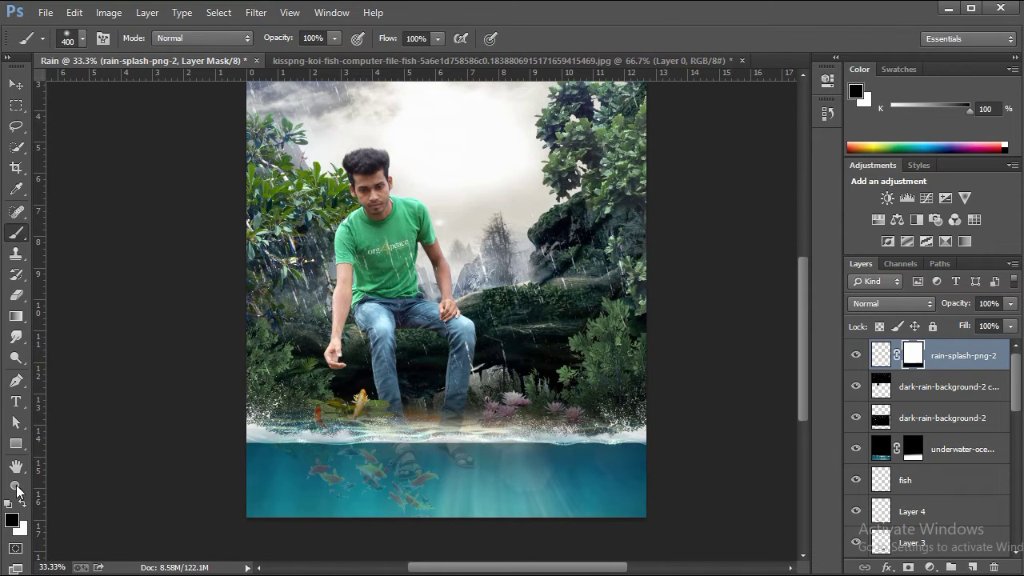
left_click(17, 488)
left_click(416, 434)
left_click_drag(415, 434, 434, 455)
- Zoom out to the whole poster and switch to the Watch_Dogs source folder
right_click(429, 448)
left_click(475, 550)
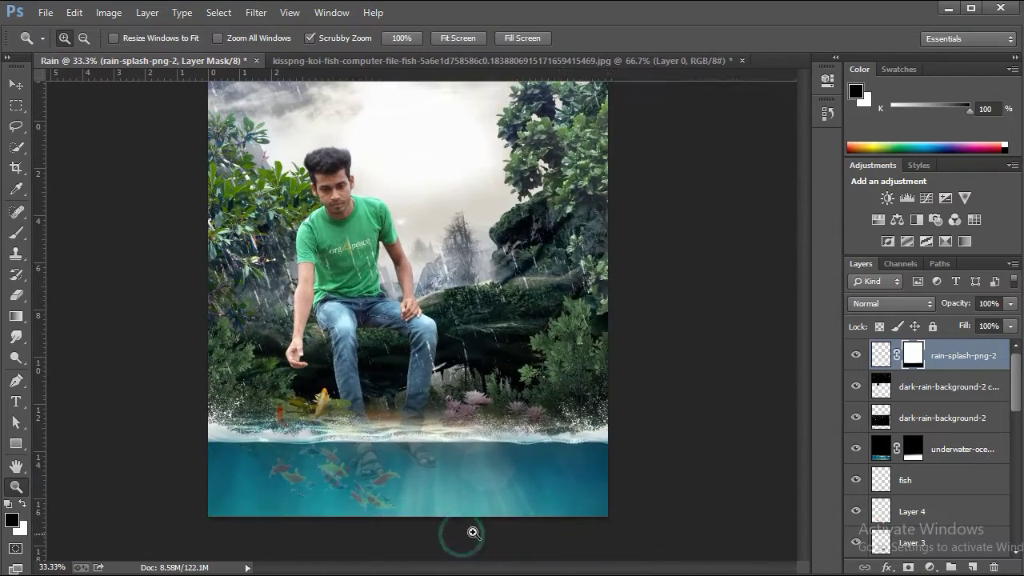
right_click(410, 295)
left_click(435, 307)
right_click(428, 377)
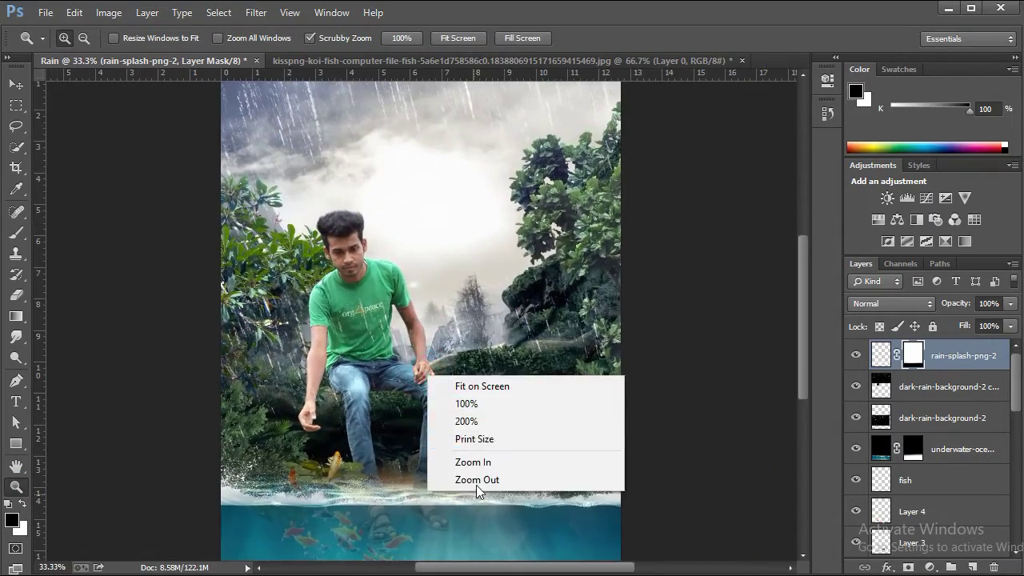
left_click(477, 481)
key("alt+Tab")
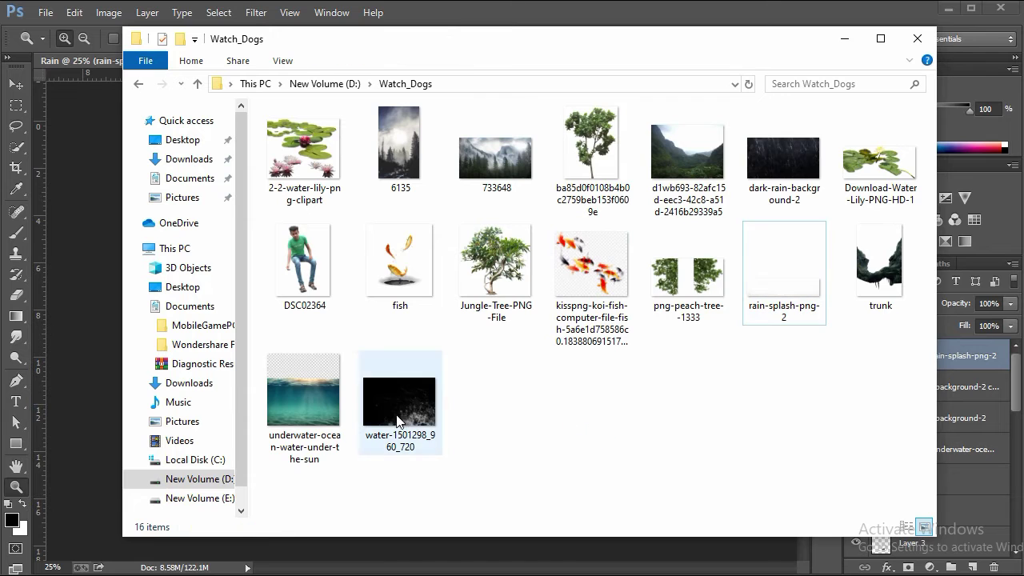
- Place the water-1501298 splash in Screen mode, scaled to about 21%, at the right shoreline
left_click_drag(397, 421, 104, 319)
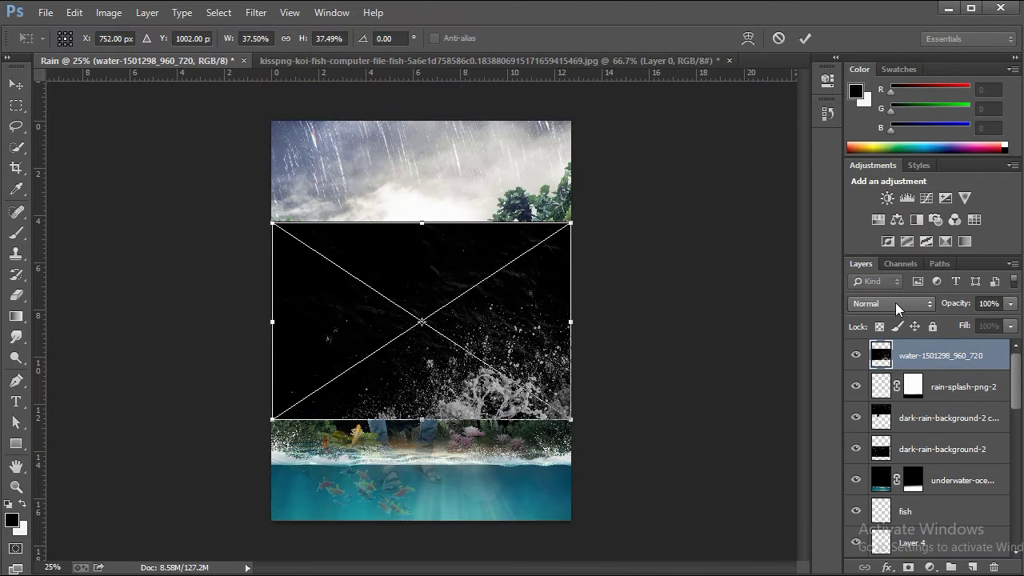
left_click(895, 302)
left_click(936, 130)
left_click_drag(551, 340, 566, 387)
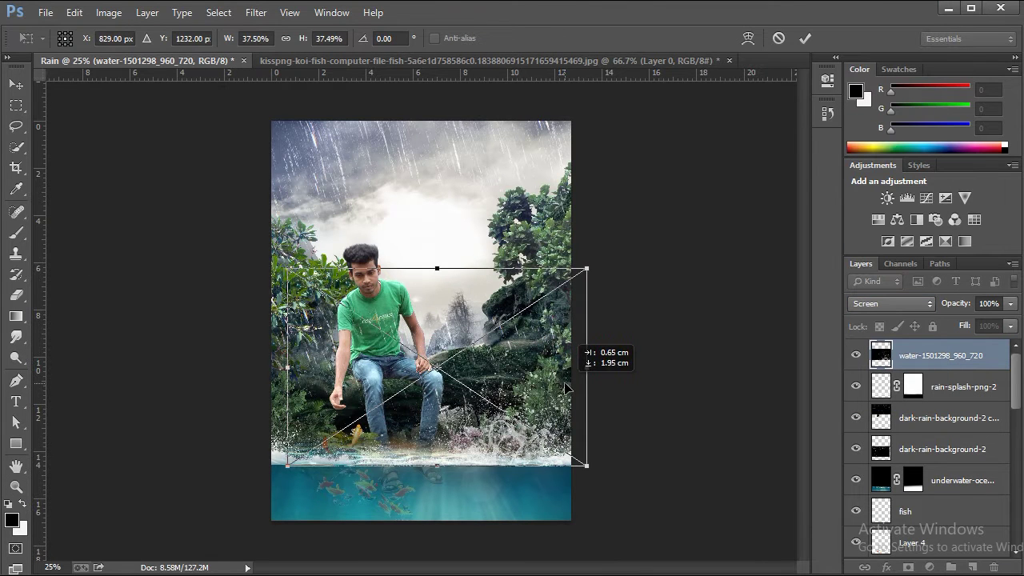
left_click_drag(287, 268, 418, 354)
left_click_drag(508, 451, 498, 432)
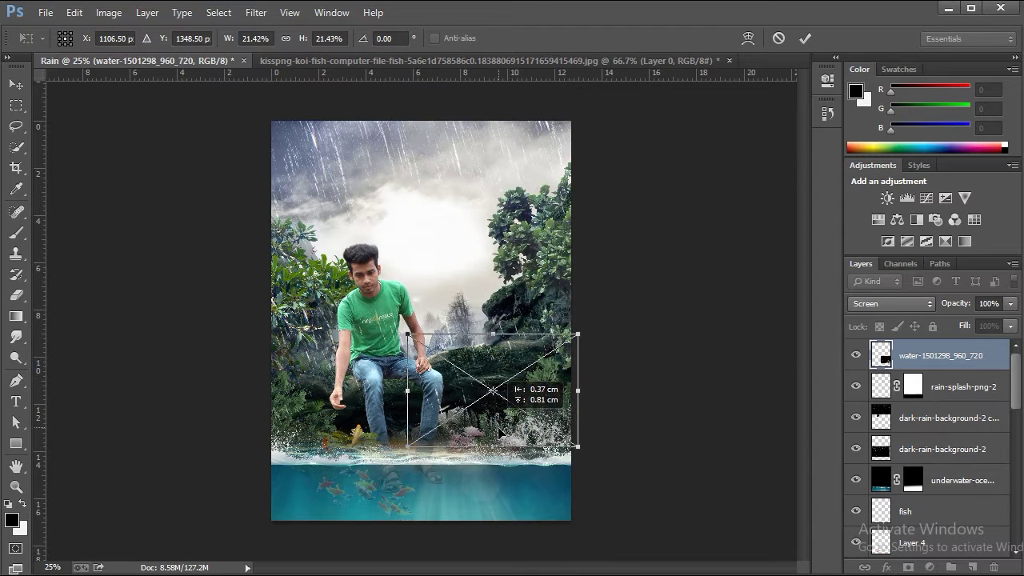
left_click(805, 38)
- Duplicate the splash, flip the copy horizontally, and position it on the left shore
key("z")
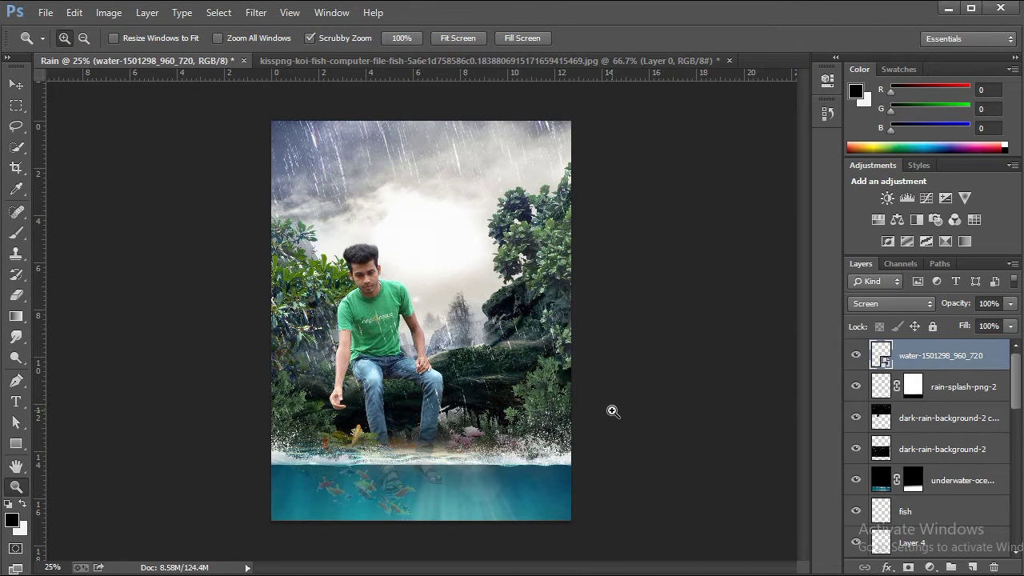
key("ctrl+j")
key("v")
left_click_drag(490, 423, 297, 439)
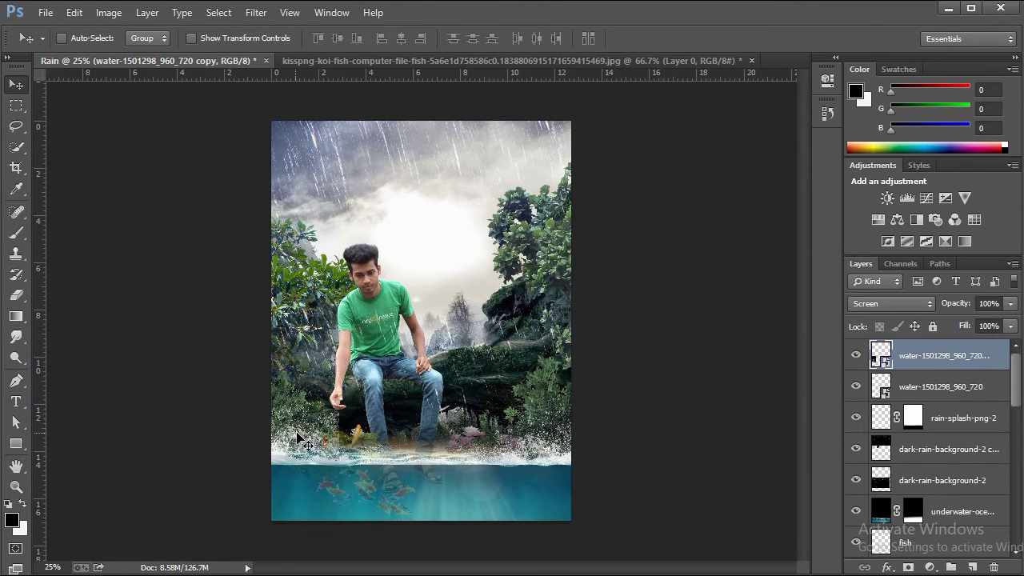
key("ctrl+t")
right_click(336, 429)
left_click(400, 387)
left_click_drag(334, 401, 385, 415)
left_click(805, 39)
- Merge both splash layers into one and set the merged layer to Screen
left_click(927, 386, "shift")
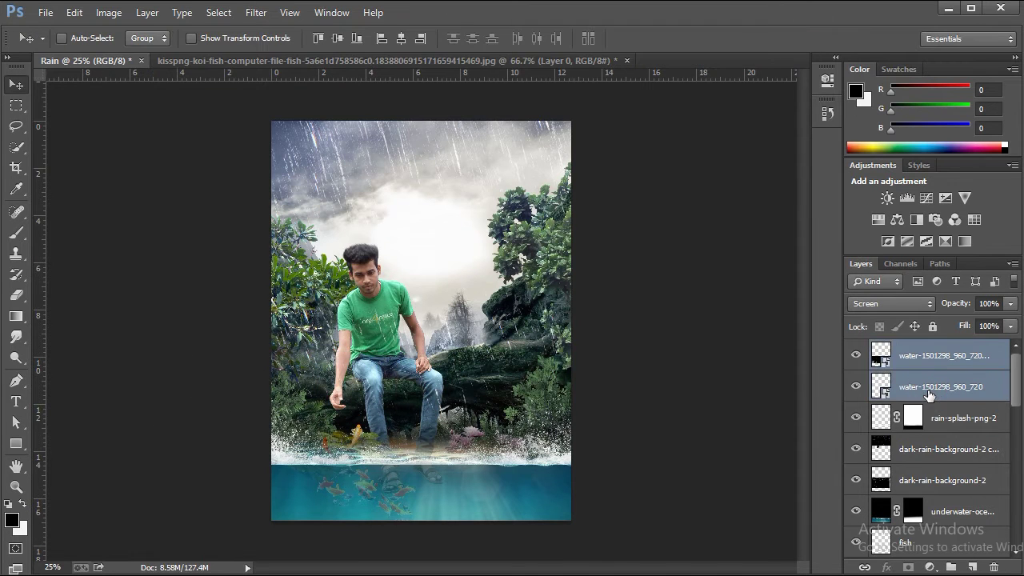
key("ctrl+e")
left_click(926, 304)
left_click(888, 132)
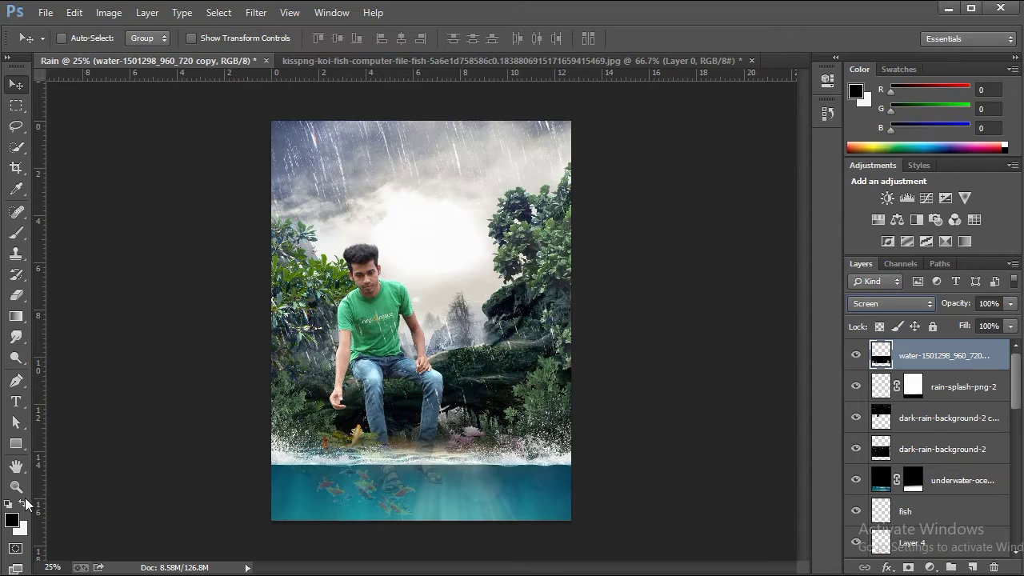
left_click(16, 487)
left_click(400, 389)
right_click(427, 344)
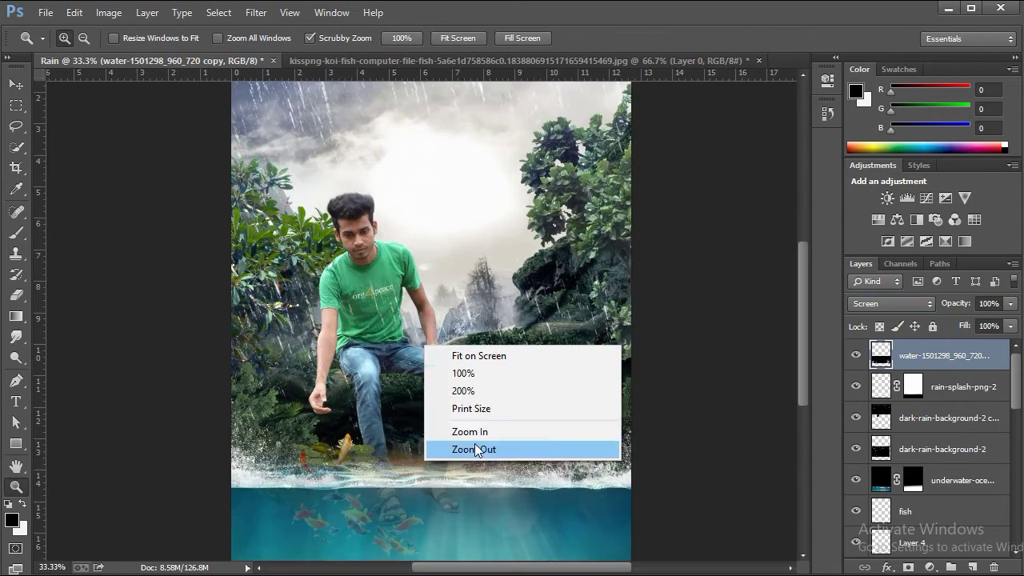
left_click(487, 448)
scroll(927, 511, "down", 2)
scroll(927, 527, "down", 4)
scroll(927, 512, "down", 1)
- On Layer 5, zoomed in on the man, ready a soft 90 px Brush at 22% opacity
left_click(926, 511)
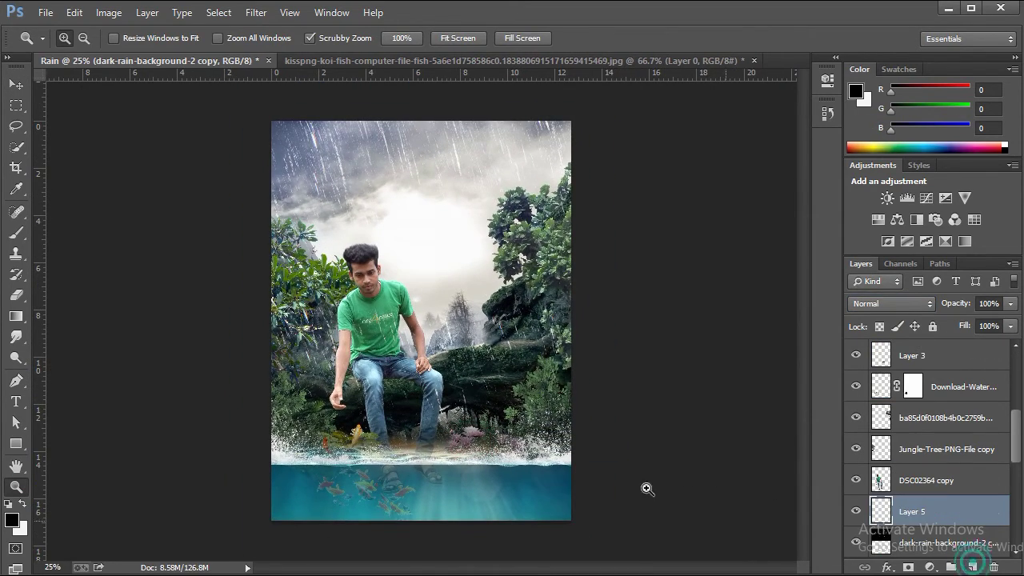
left_click(496, 432)
left_click(412, 400)
left_click(16, 232)
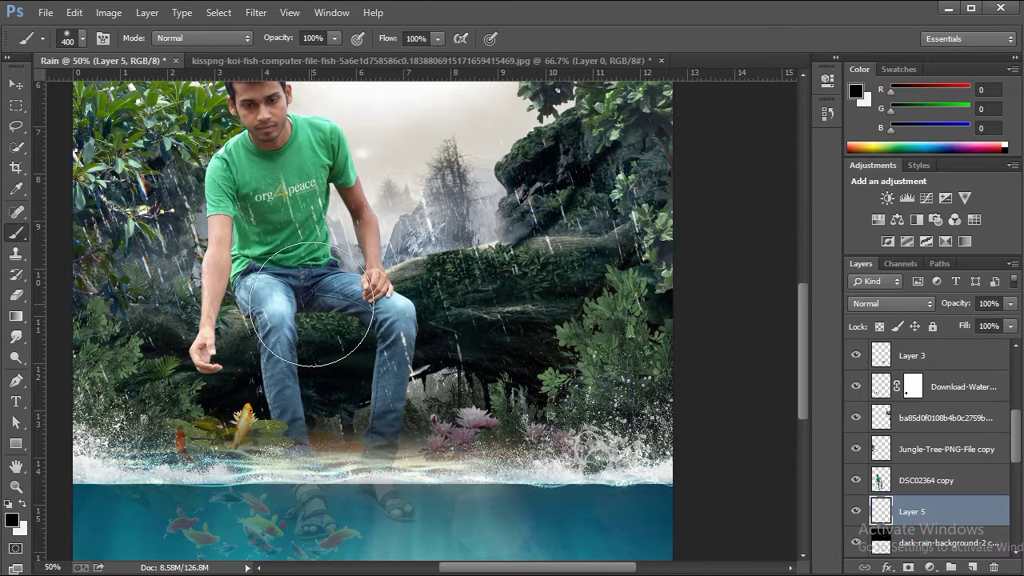
right_click(367, 307)
left_click(272, 42)
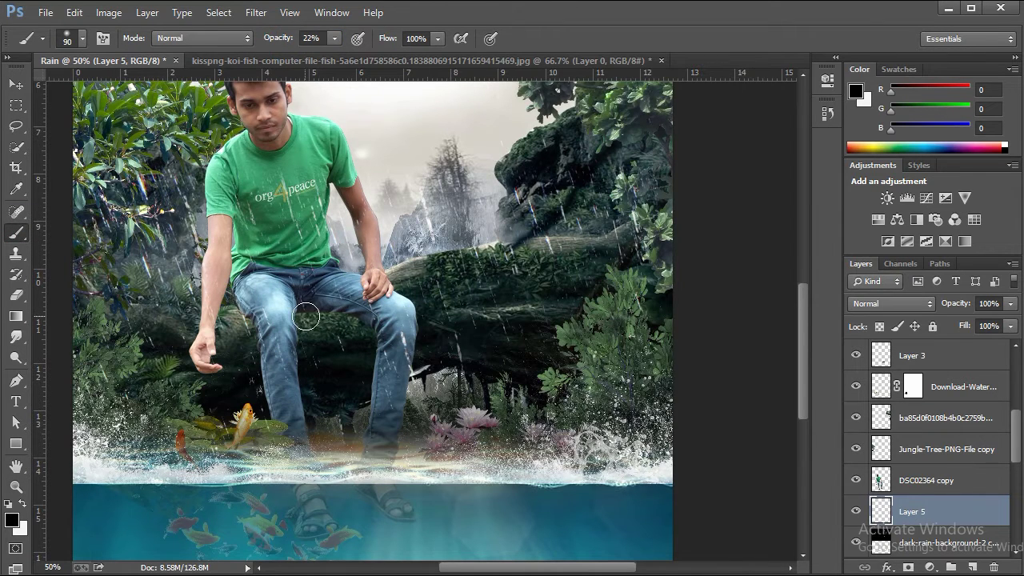
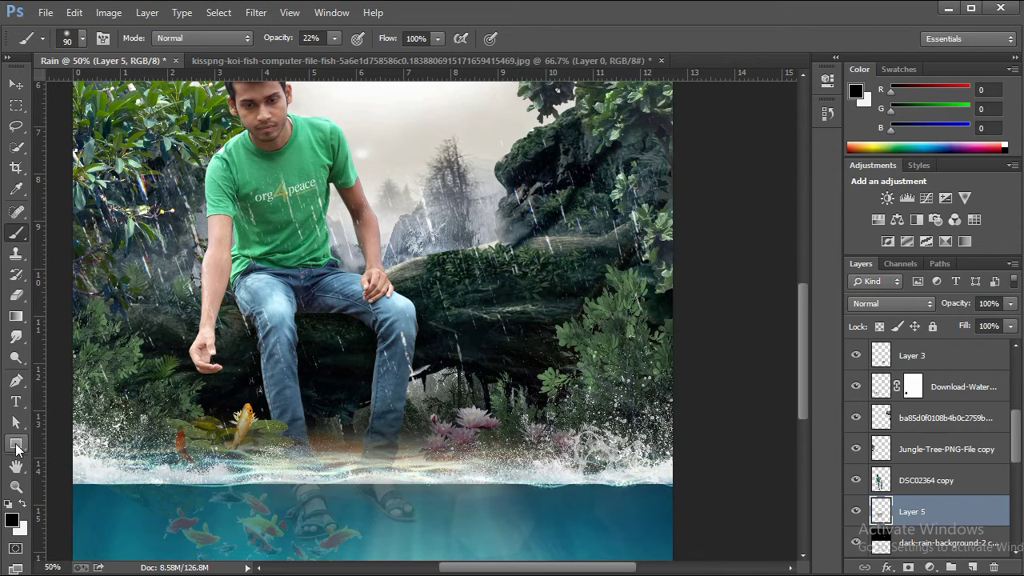
- Zoom out to view the whole composition and check the water overlay layer
left_click(16, 486)
right_click(371, 278)
left_click(400, 383)
right_click(429, 308)
left_click(477, 413)
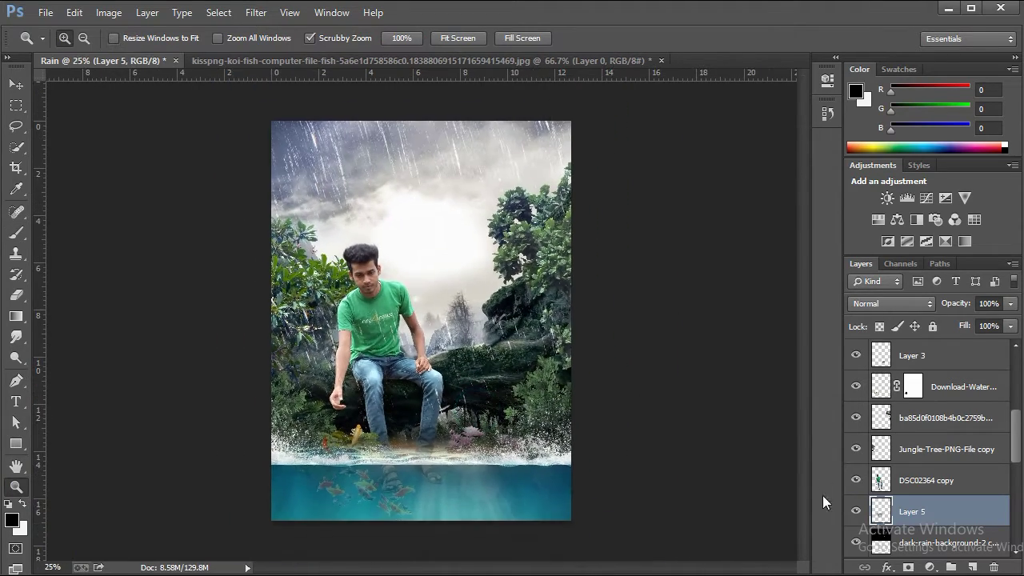
scroll(928, 448, "up", 5)
left_click(943, 355)
left_click(455, 264)
right_click(462, 238)
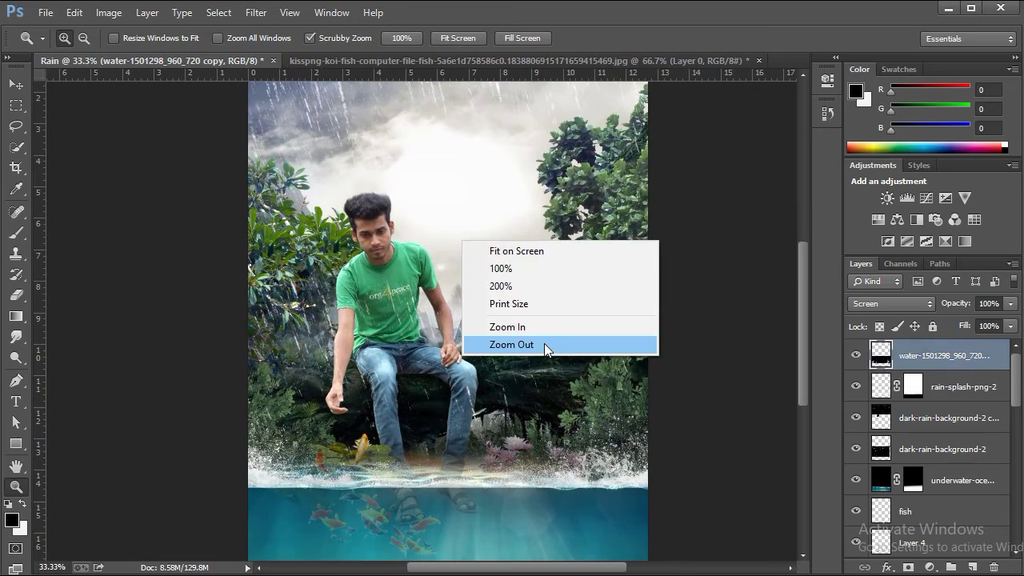
left_click(939, 479)
scroll(940, 448, "down", 5)
- Add a new layer clipped to DSC02364 copy and sample near-white 253,253,253 from the sky with the Brush
left_click(943, 480)
left_click(972, 566)
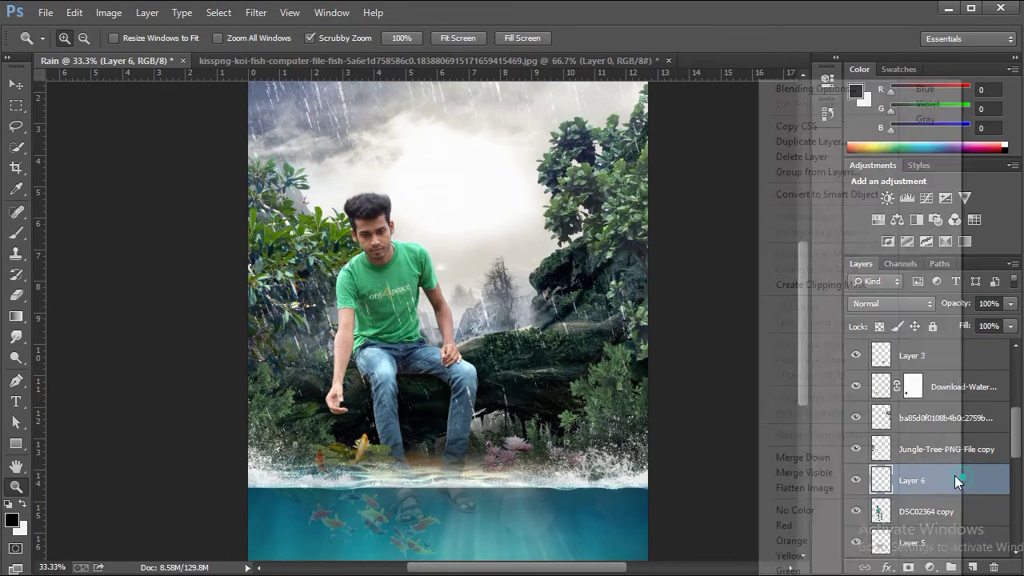
right_click(954, 480)
left_click(776, 283)
key("ctrl+plus")
key("b")
left_click(504, 180, "alt")
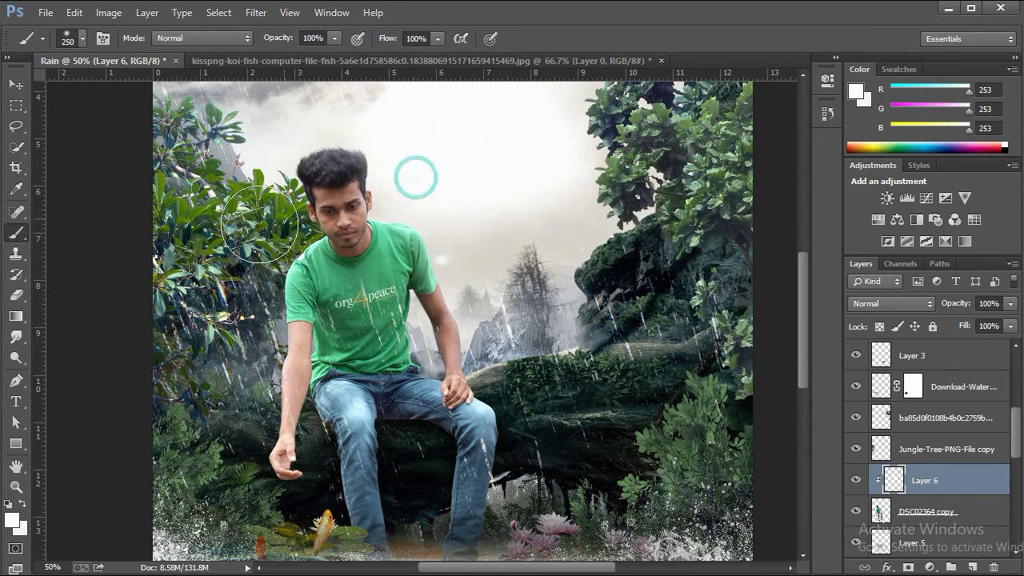
- Brush soft white haze onto the man on clipped Layer 6
left_click_drag(489, 271, 414, 175)
left_click_drag(251, 249, 242, 349)
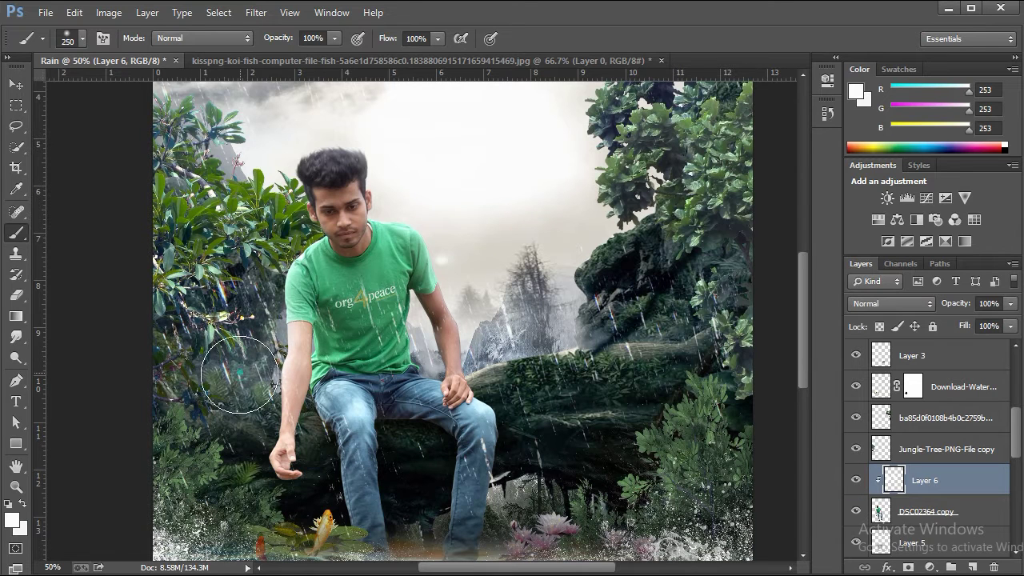
left_click(8, 503)
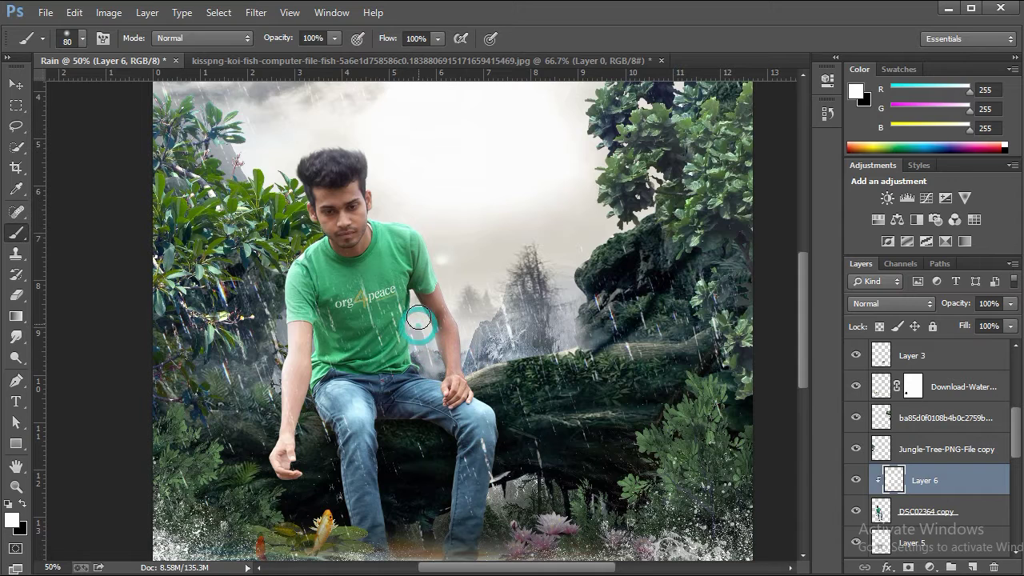
left_click_drag(493, 404, 470, 276)
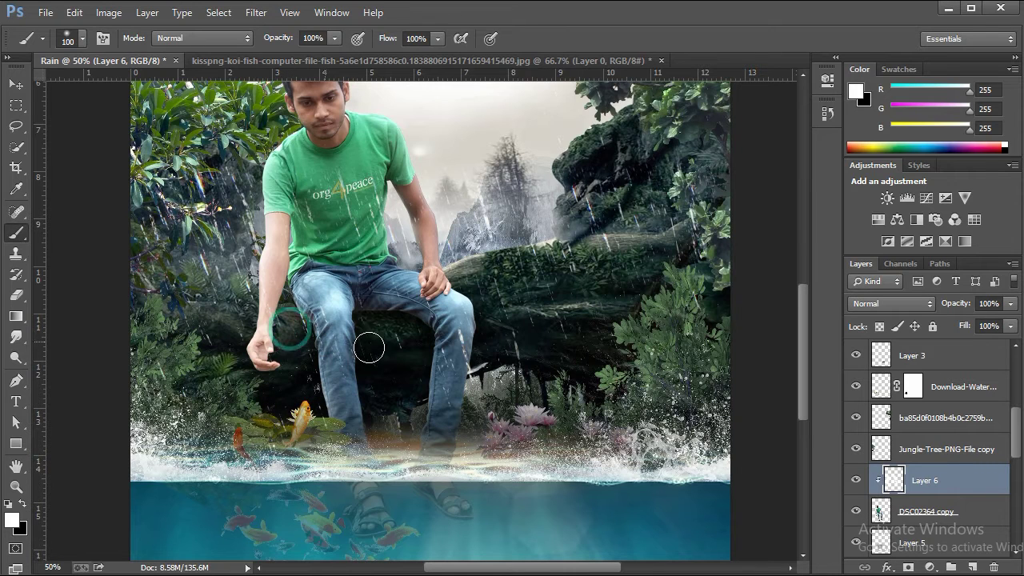
- Set the haze layer's blending mode to Screen
left_click(15, 487)
right_click(464, 259)
left_click(491, 359)
right_click(436, 299)
left_click(490, 406)
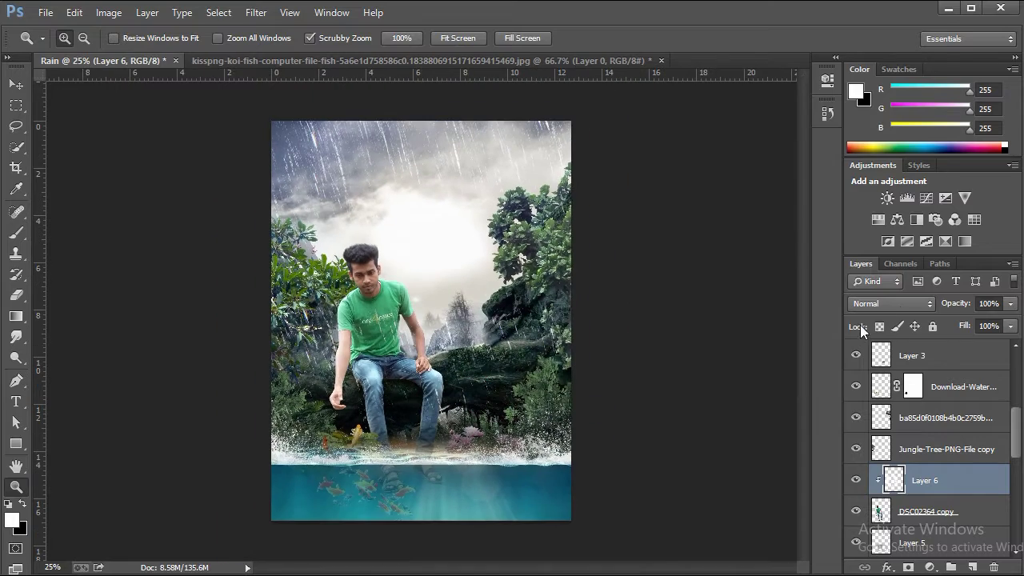
left_click(890, 303)
left_click(872, 131)
left_click(448, 362)
right_click(486, 236)
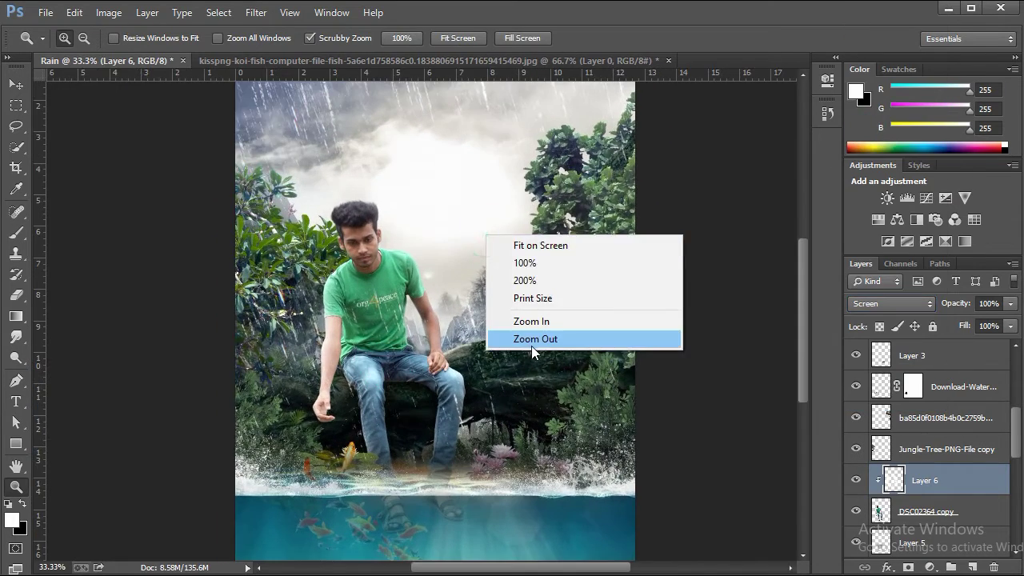
left_click(531, 339)
scroll(923, 406, "up", 3)
scroll(922, 405, "up", 4)
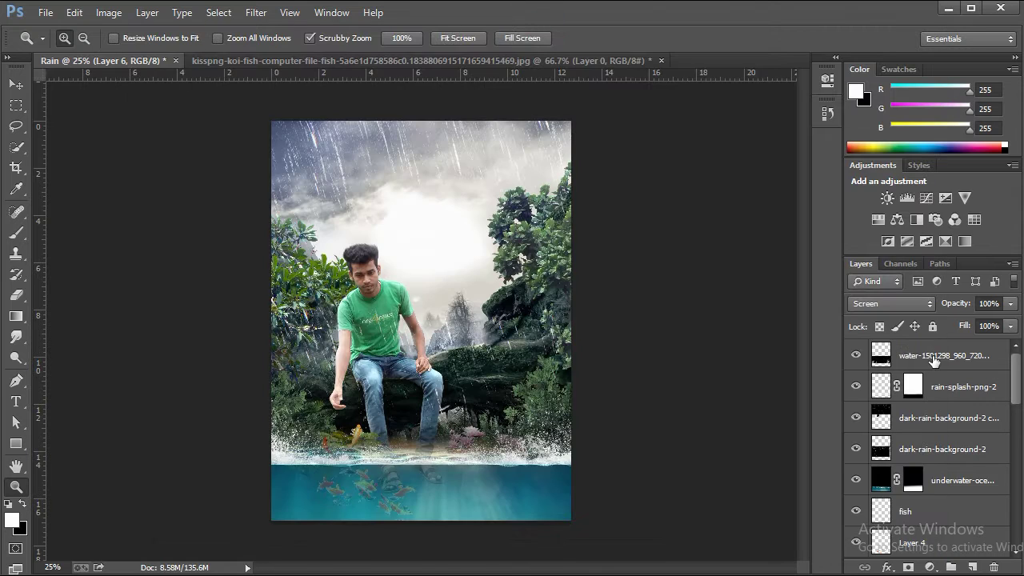
- Stamp all visible layers into a new top Layer 7 using Image > Apply Image
key("ctrl+shift+alt+e")
left_click(106, 13)
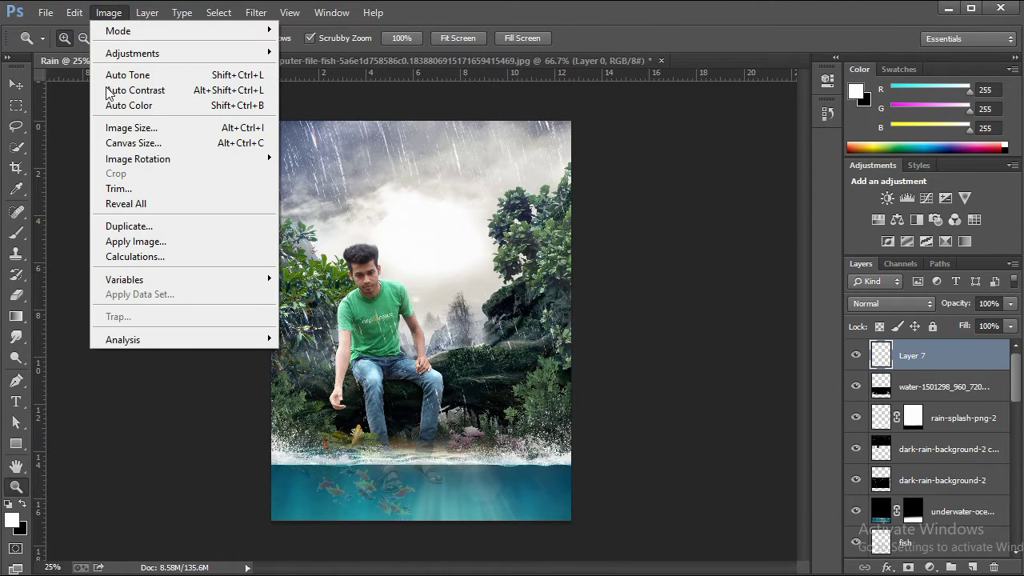
left_click(148, 238)
left_click(845, 285)
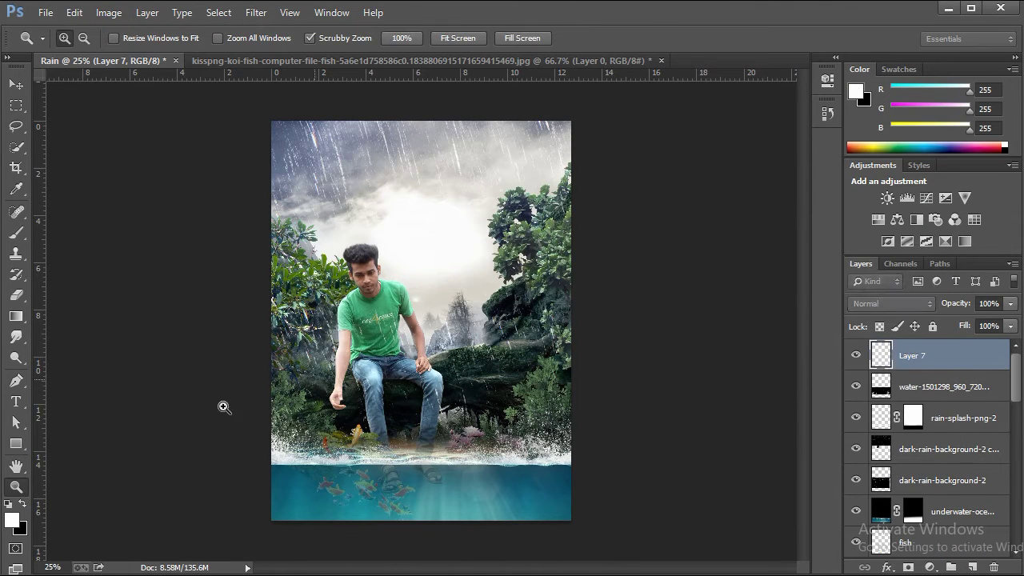
left_click(418, 295)
right_click(512, 169)
left_click(544, 275)
left_click(256, 13)
left_click(296, 106)
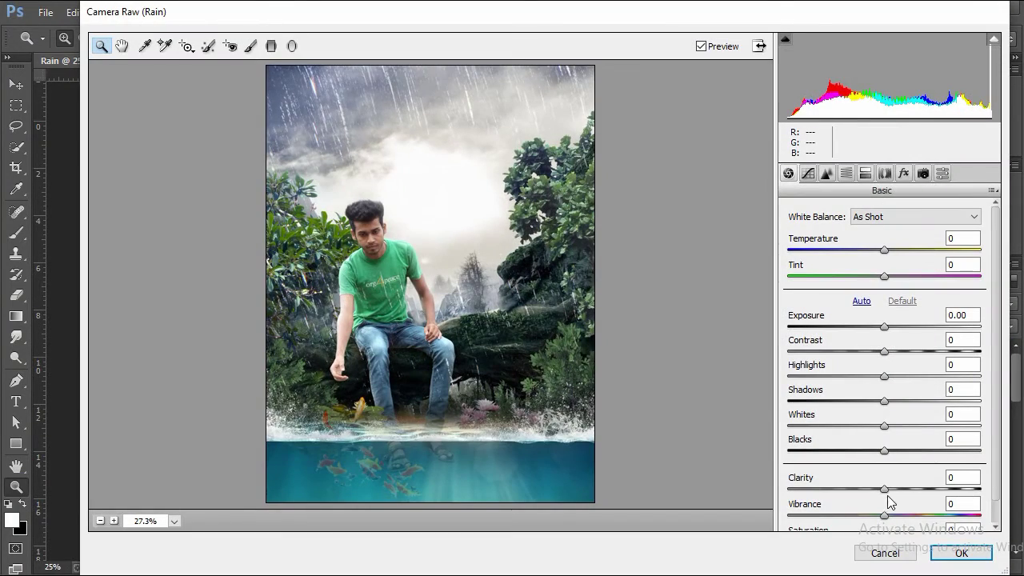
- In Camera Raw, add clarity and a graduated filter darkening the water from the bottom
left_click_drag(884, 489, 917, 489)
left_click(885, 452)
left_click(272, 46)
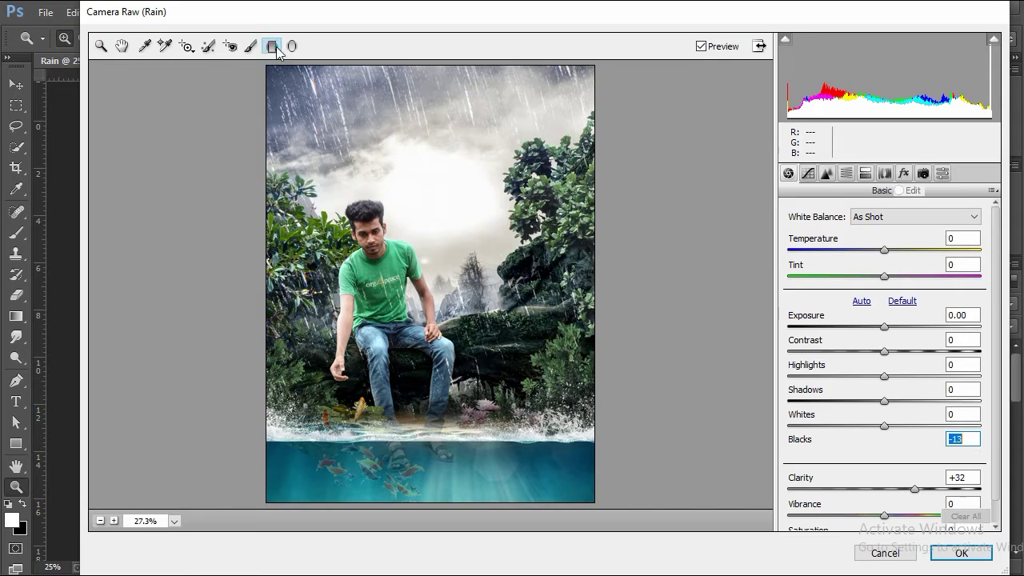
left_click_drag(437, 495, 435, 395)
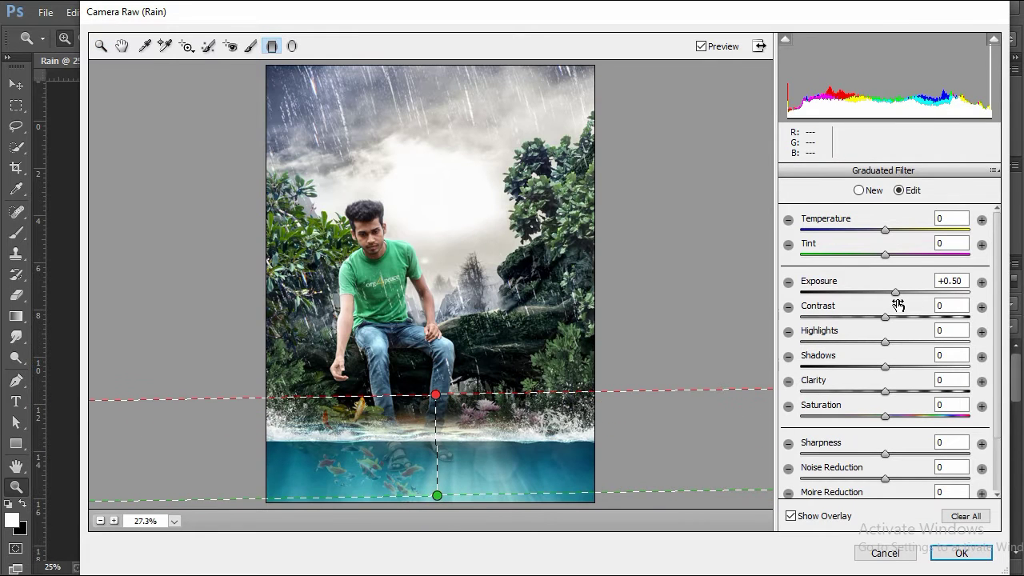
mouse_move(895, 292)
left_mouse_down()
mouse_move(835, 294)
mouse_move(824, 308)
left_mouse_up()
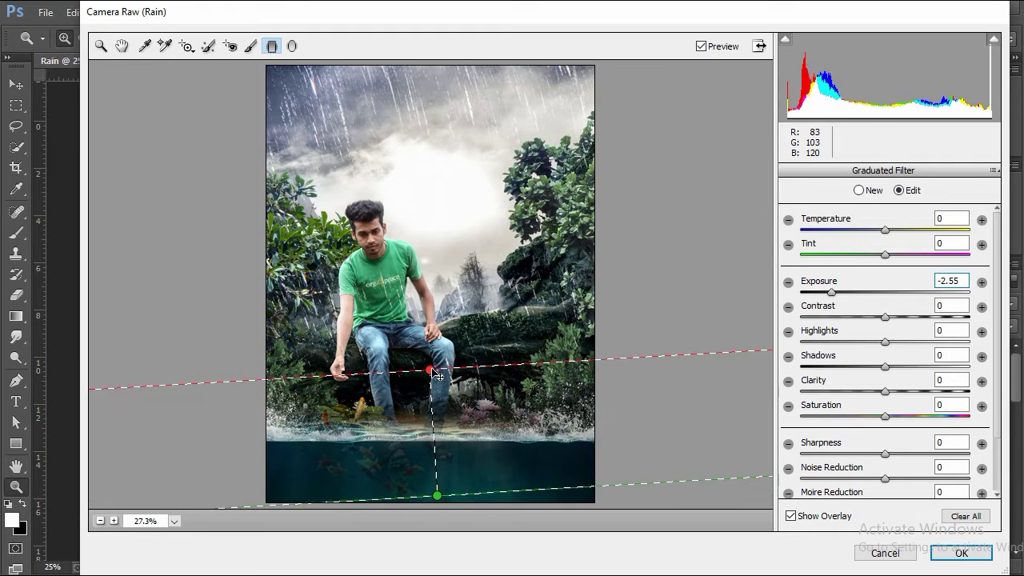
- Add a large radial filter around the man with outer darkening near -1.80, then apply
left_click(292, 46)
mouse_move(420, 276)
left_mouse_down()
mouse_move(554, 435)
mouse_move(593, 428)
left_mouse_up()
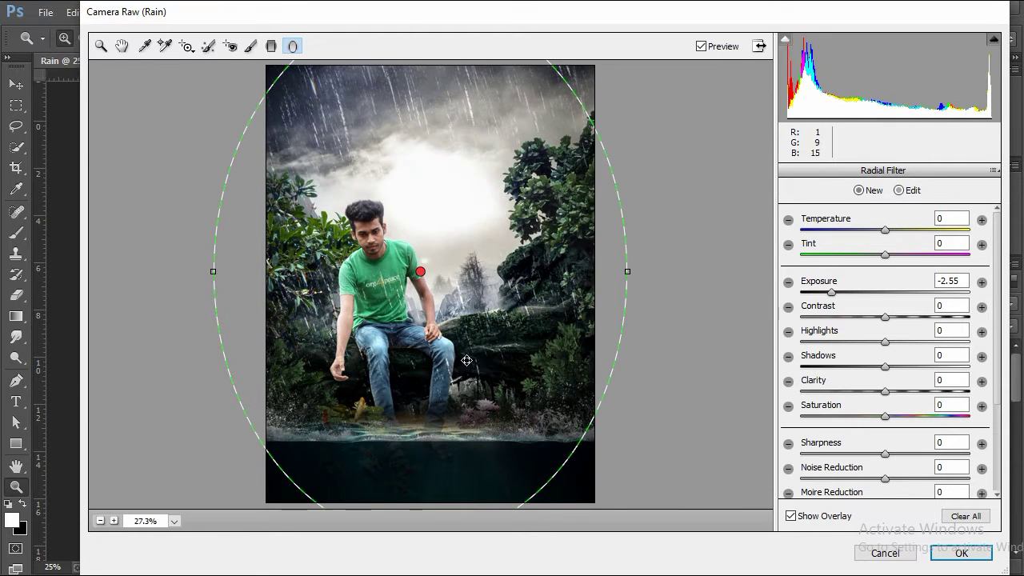
left_click_drag(834, 300, 848, 310)
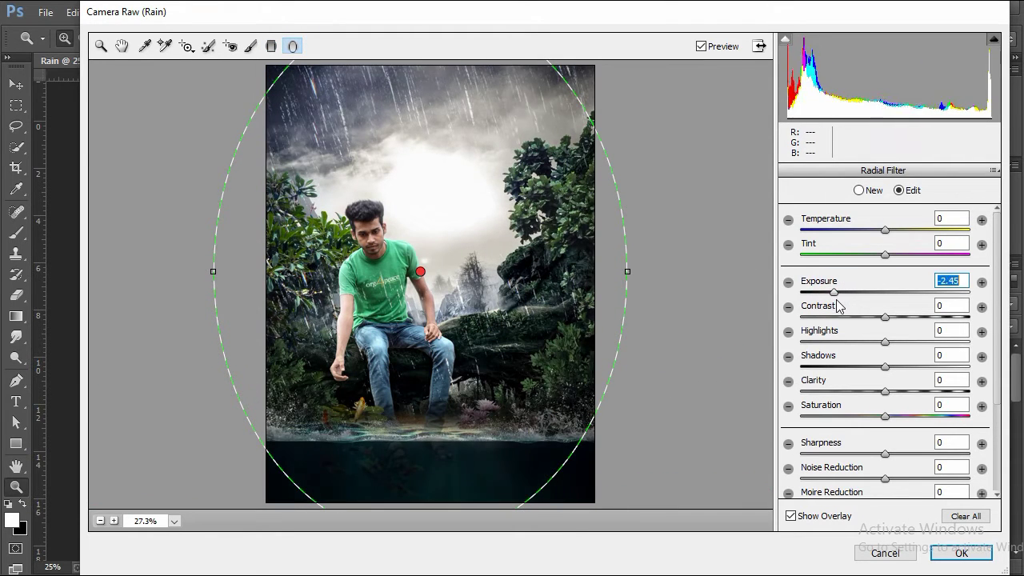
left_click(961, 553)
- Zoom in and out to inspect the man in the adjusted composite
left_click(435, 250)
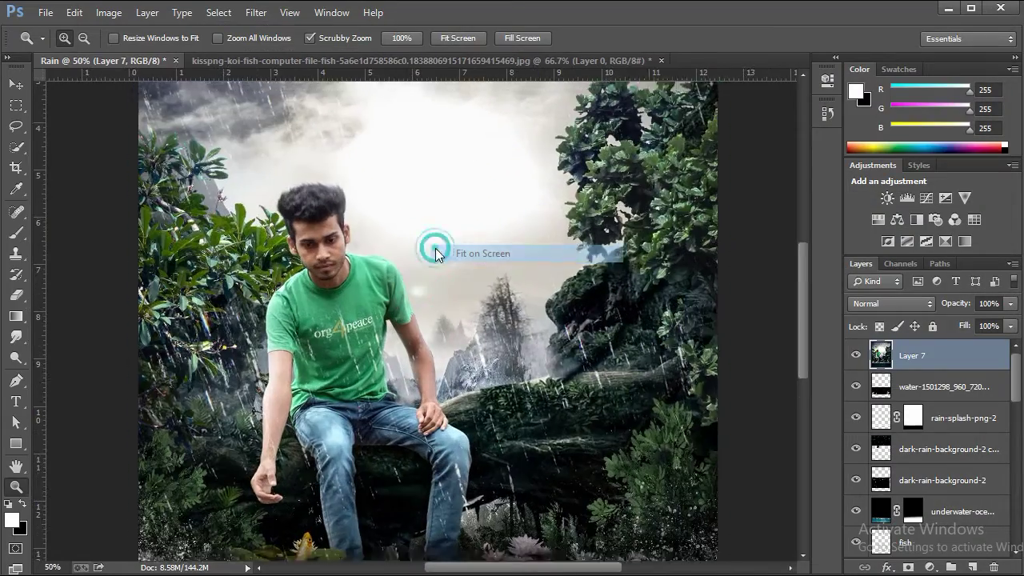
right_click(438, 292)
left_click(479, 380)
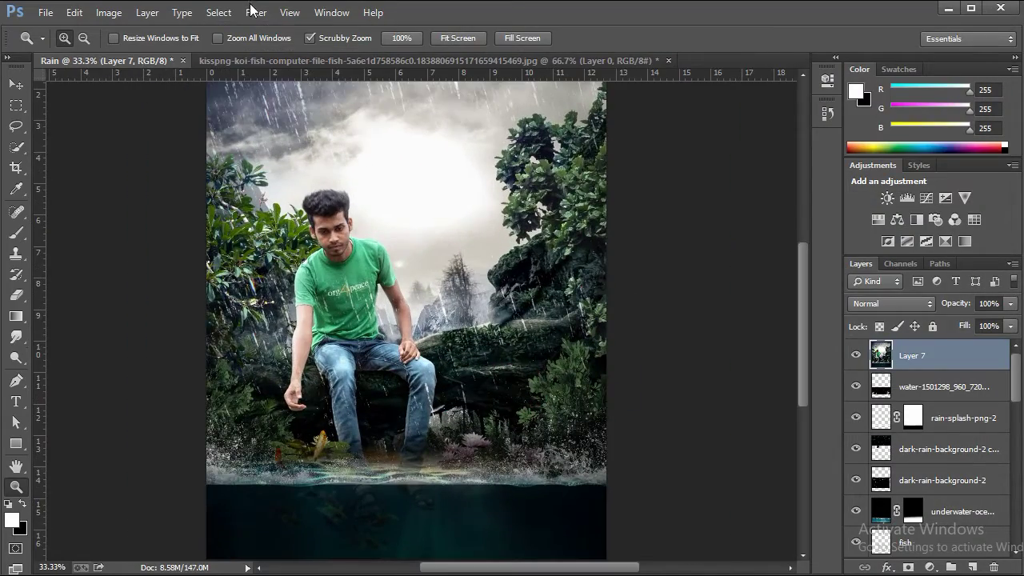
left_click(441, 247)
right_click(441, 311)
left_click(496, 413)
right_click(434, 269)
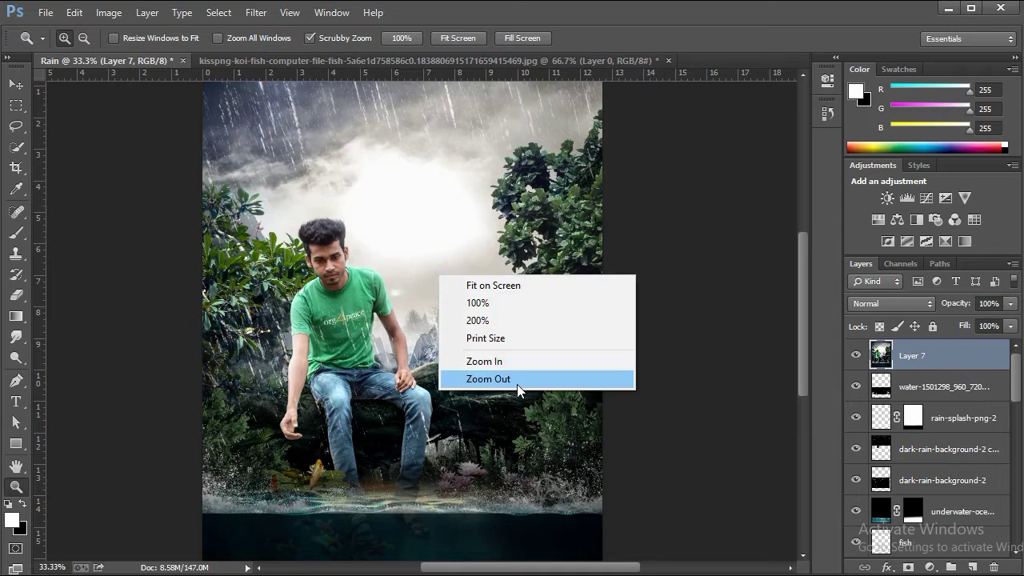
left_click(517, 382)
- Apply Camera Raw noise reduction with Luminance 23 to Layer 7
left_click(256, 13)
left_click(315, 104)
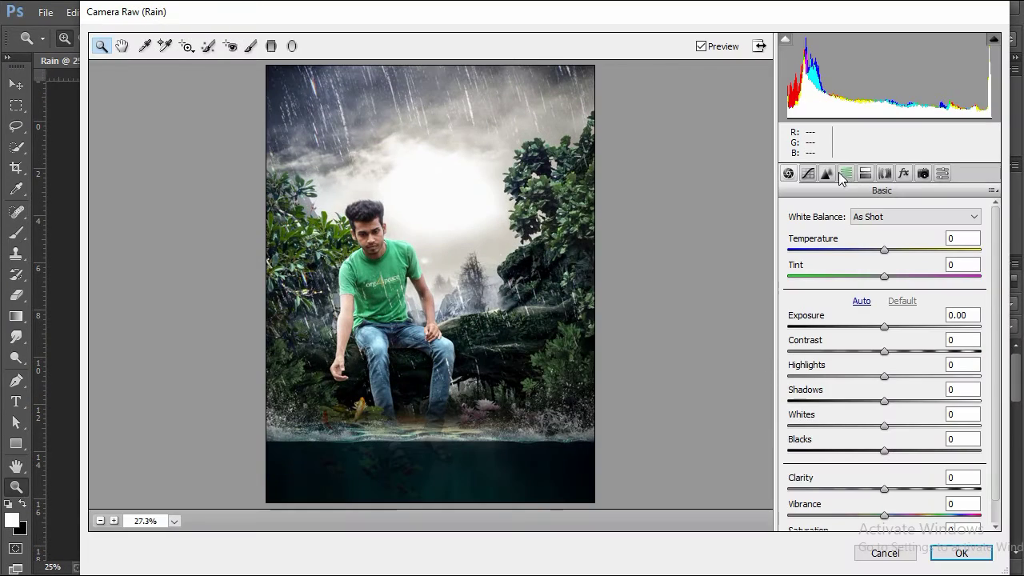
left_click(826, 174)
left_click_drag(788, 369, 833, 369)
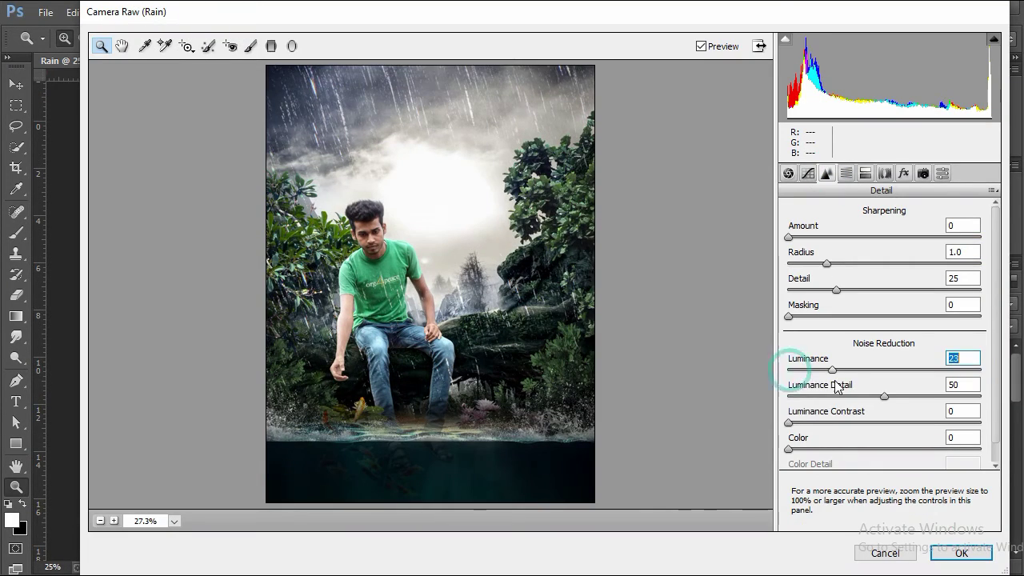
left_click(361, 254)
right_click(386, 260)
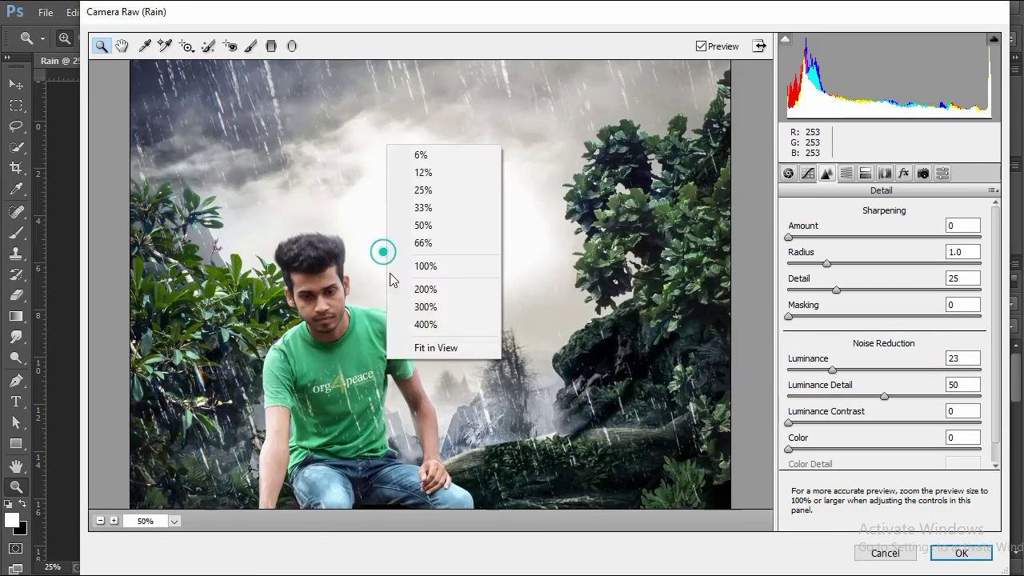
left_click(412, 411)
left_click(365, 272)
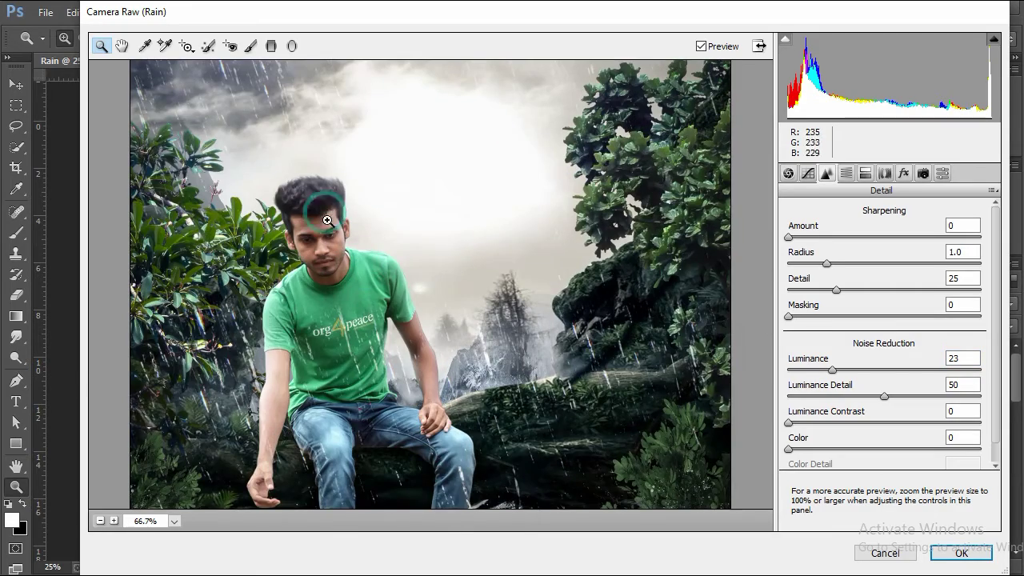
right_click(365, 144)
left_click(416, 344)
left_click(961, 553)
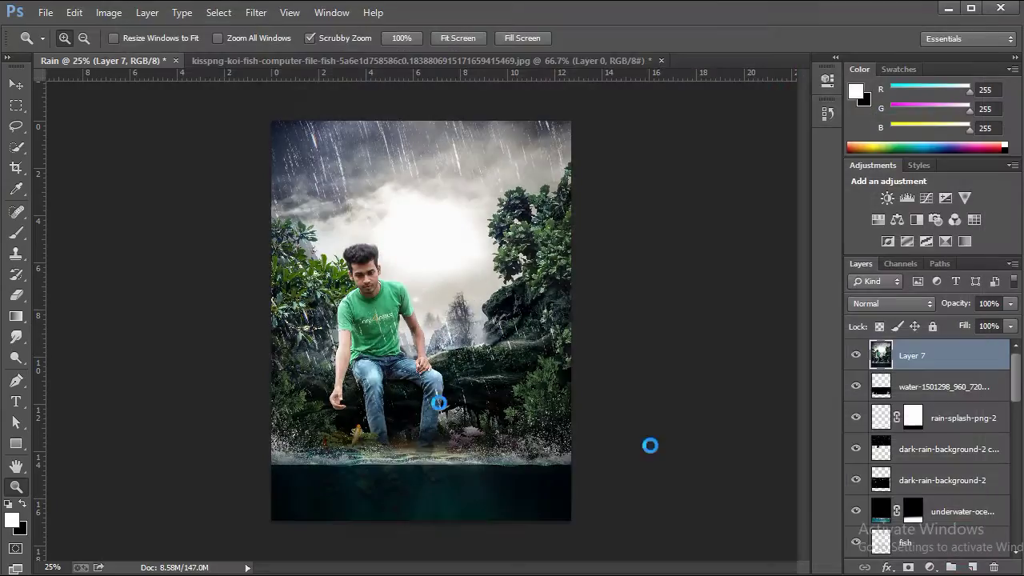
- Zoom in and out to check detail on the man and his legs
left_click_drag(416, 384, 421, 328)
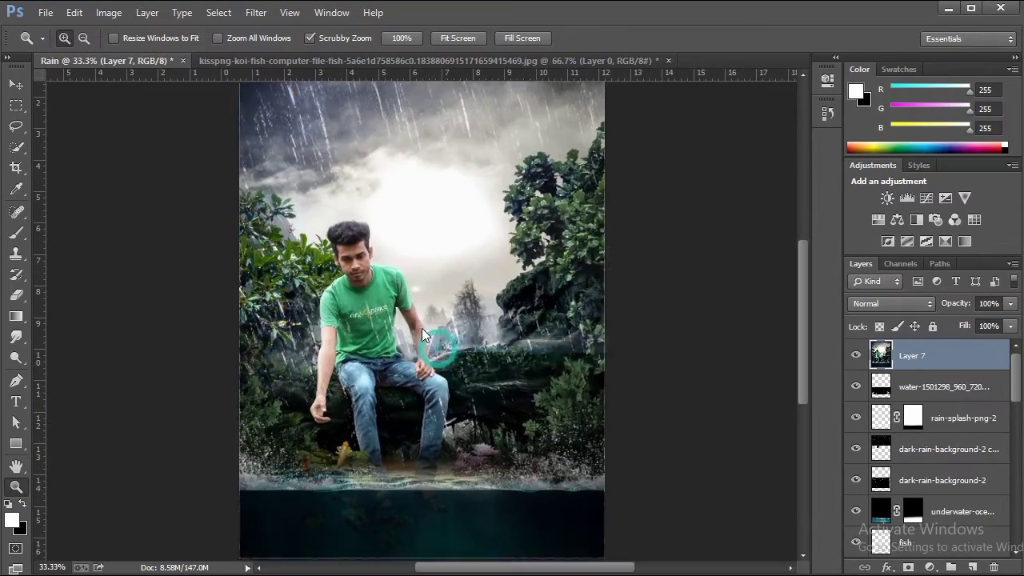
right_click(404, 254)
left_click(441, 388)
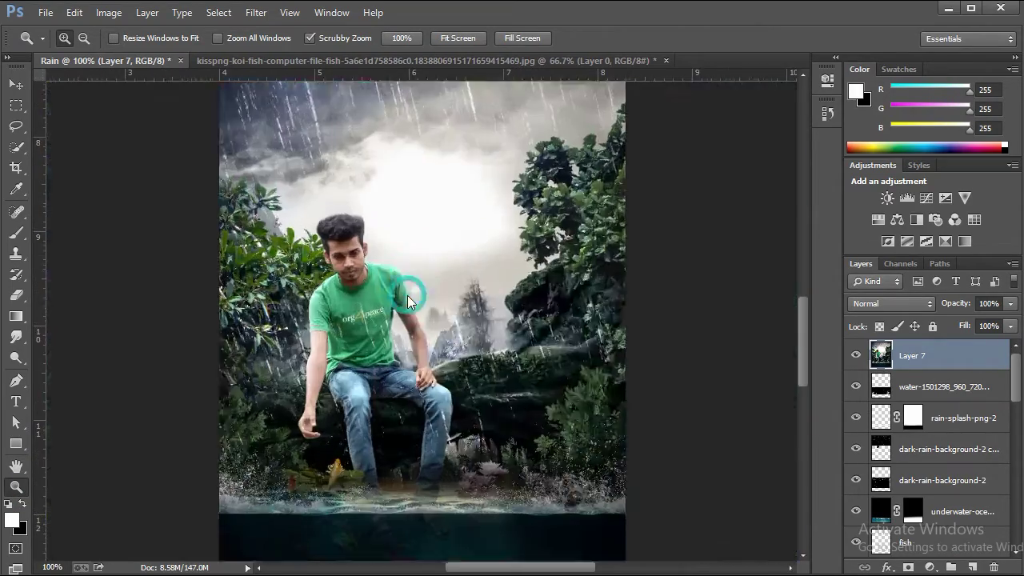
right_click(407, 295)
left_click(476, 406)
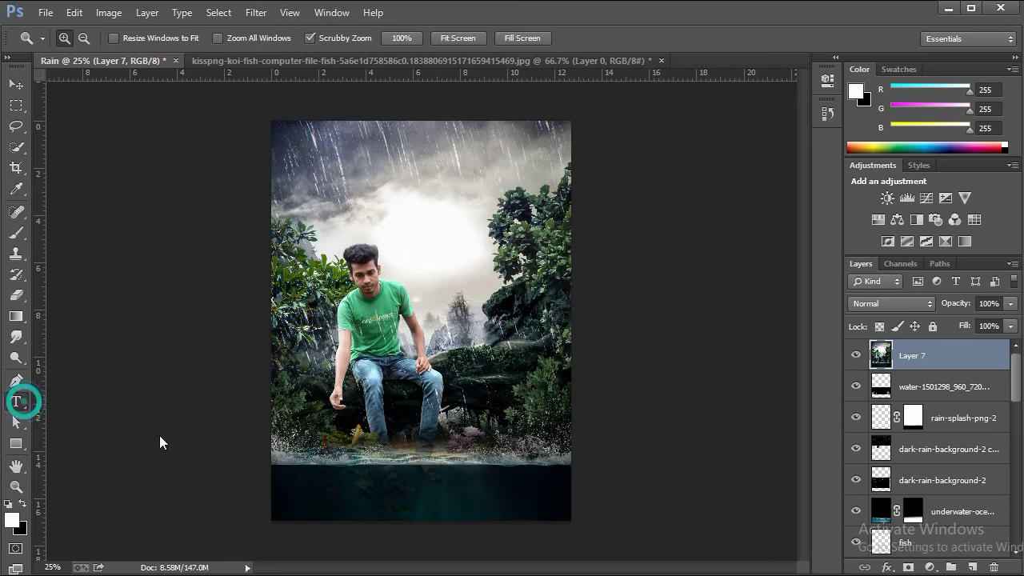
- Add and commit the title text 'Rany days' at the water edge
key("t")
left_click(336, 467)
type("Rin")
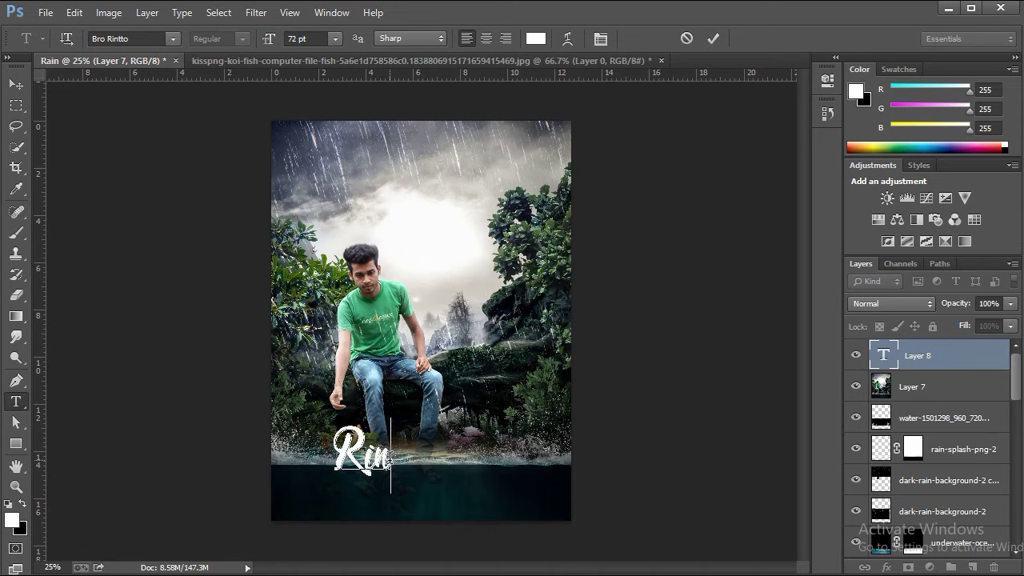
key("shift+Left")
key("shift+Left")
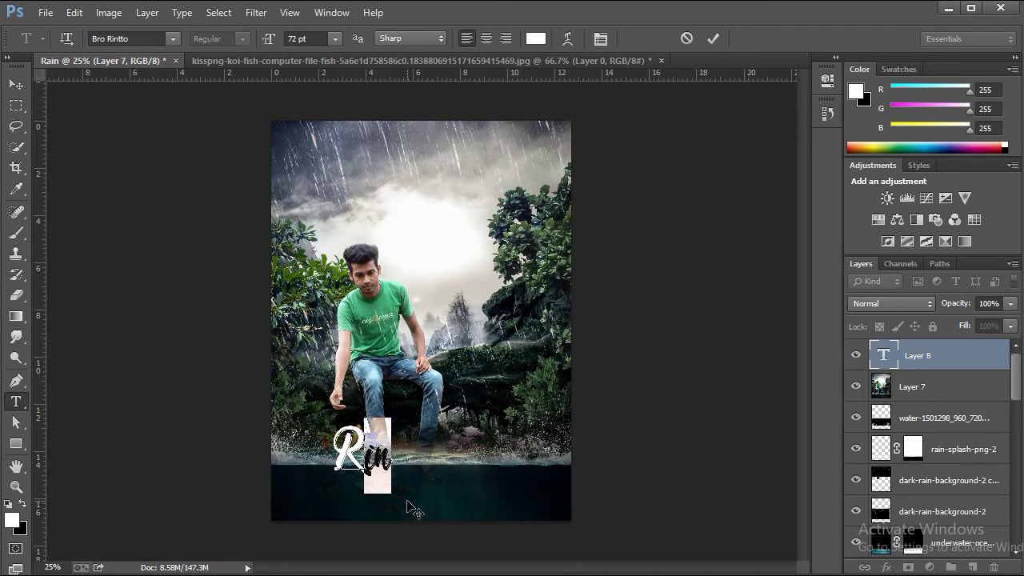
type("any days")
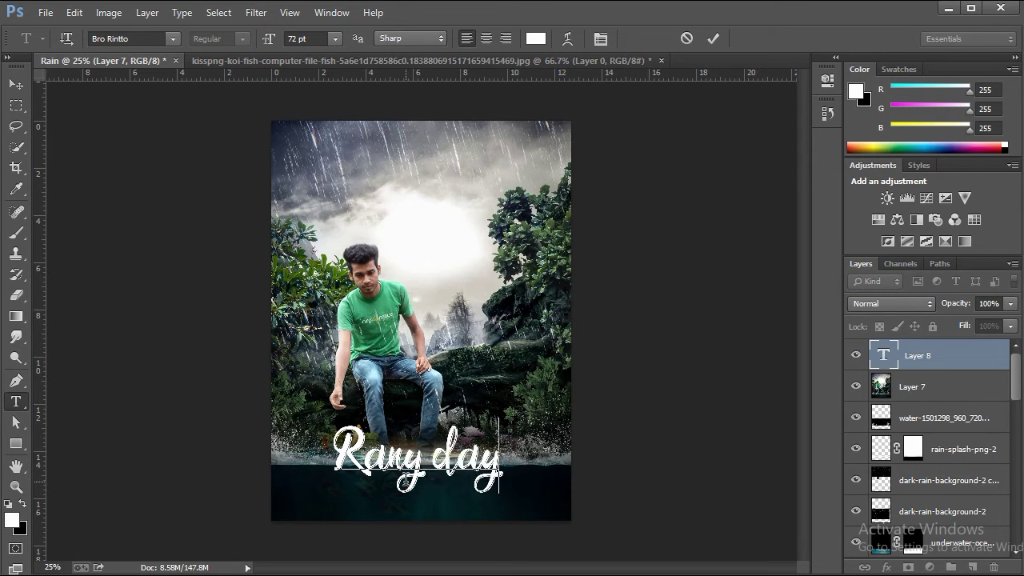
left_click(712, 39)
- Scale the title down to about 53 pt and move it onto the dark water band
key("ctrl+t")
left_click_drag(329, 419, 374, 444)
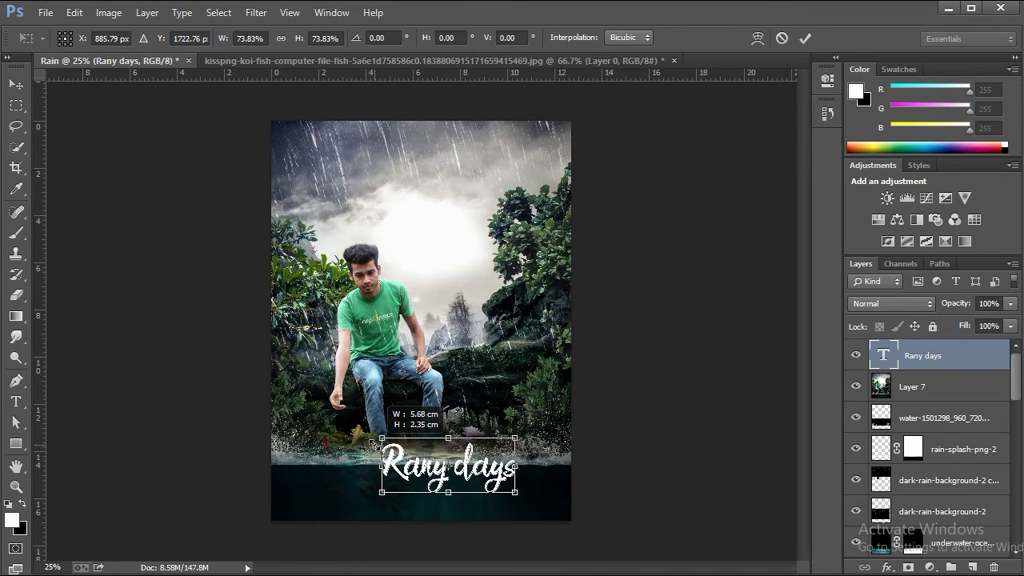
left_click_drag(432, 464, 400, 490)
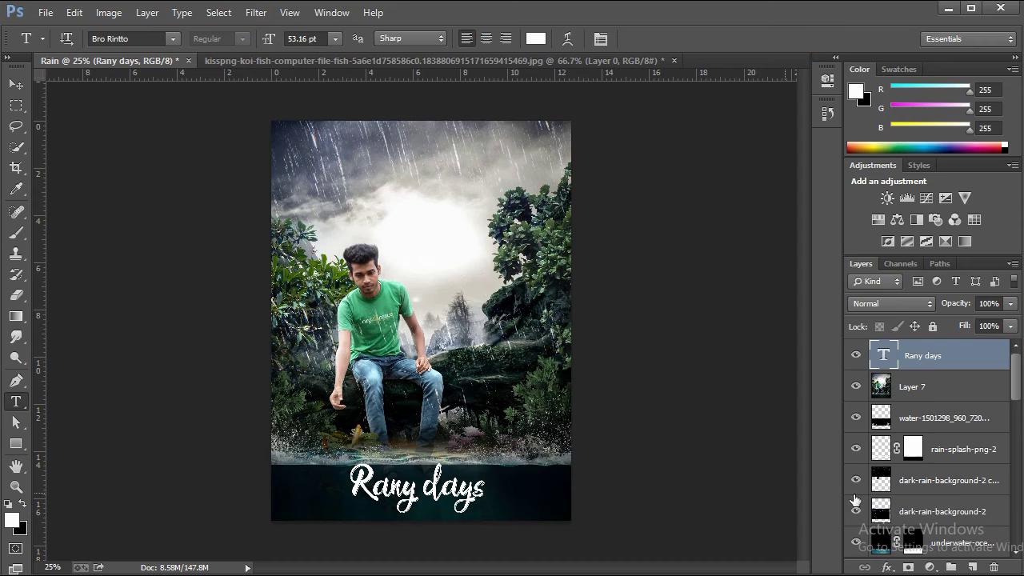
- Stamp all visible layers onto new Layer 8 with merged Apply Image
left_click(109, 13)
left_click(136, 238)
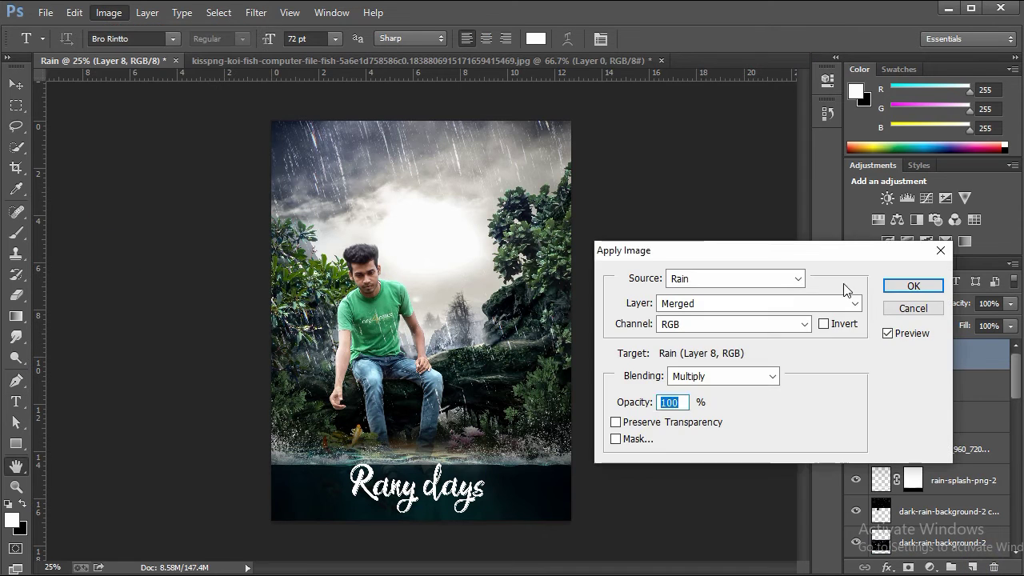
left_click(911, 286)
- Apply Levels to Layer 8 with input black 7 and output white 248
left_click(109, 13)
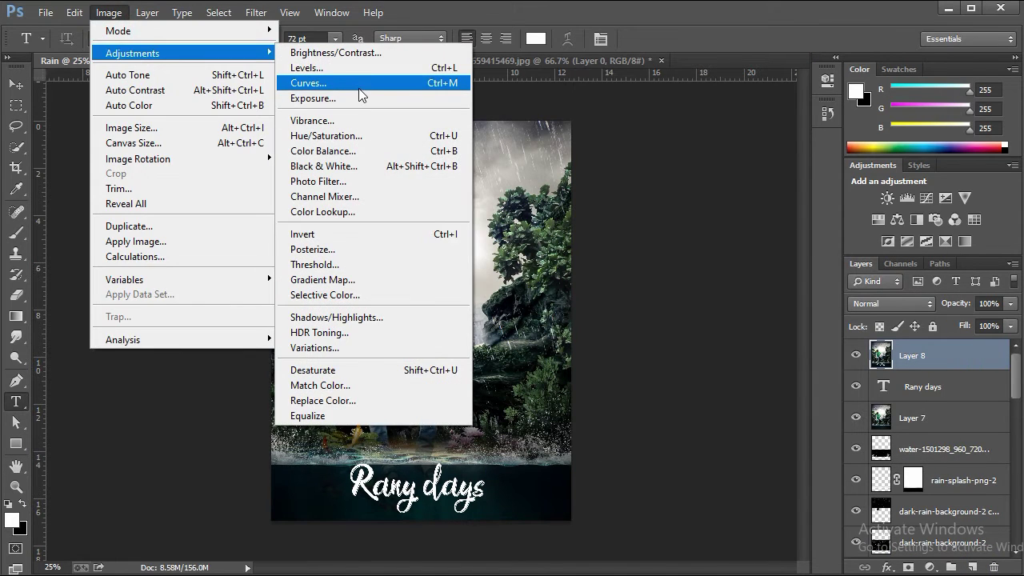
left_click(364, 69)
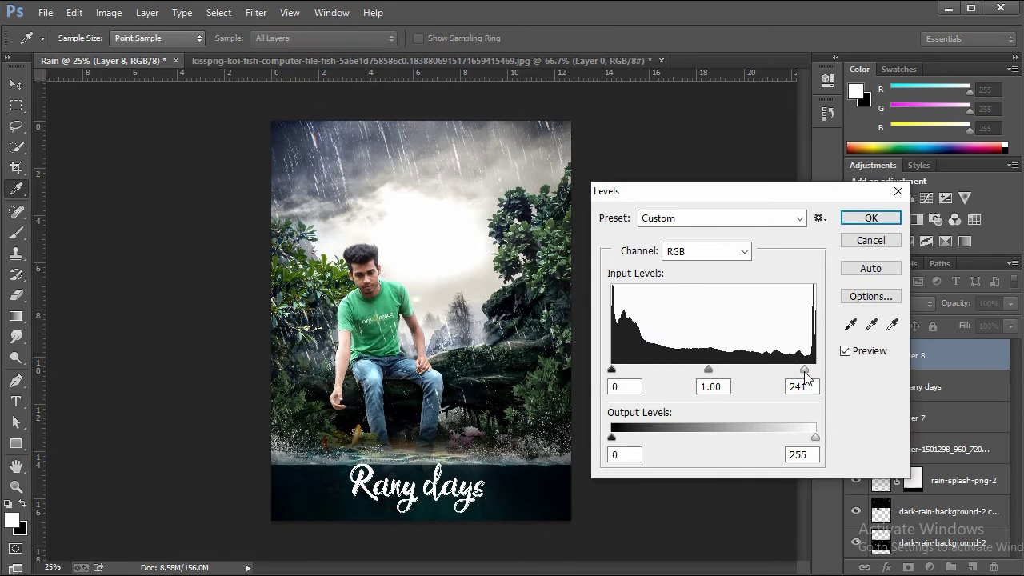
left_click_drag(804, 372, 838, 382)
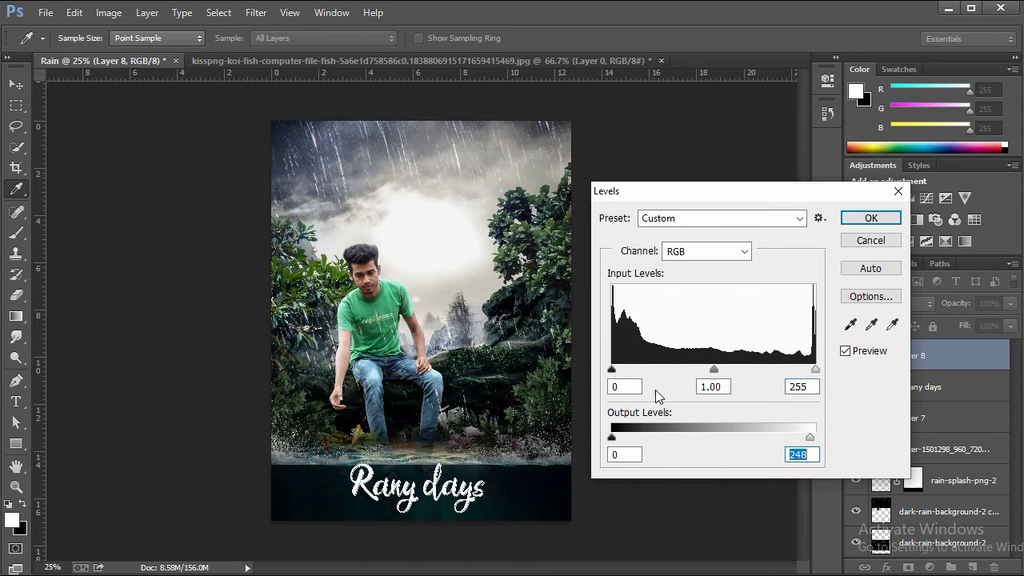
left_click(862, 220)
left_click_drag(352, 398, 369, 227)
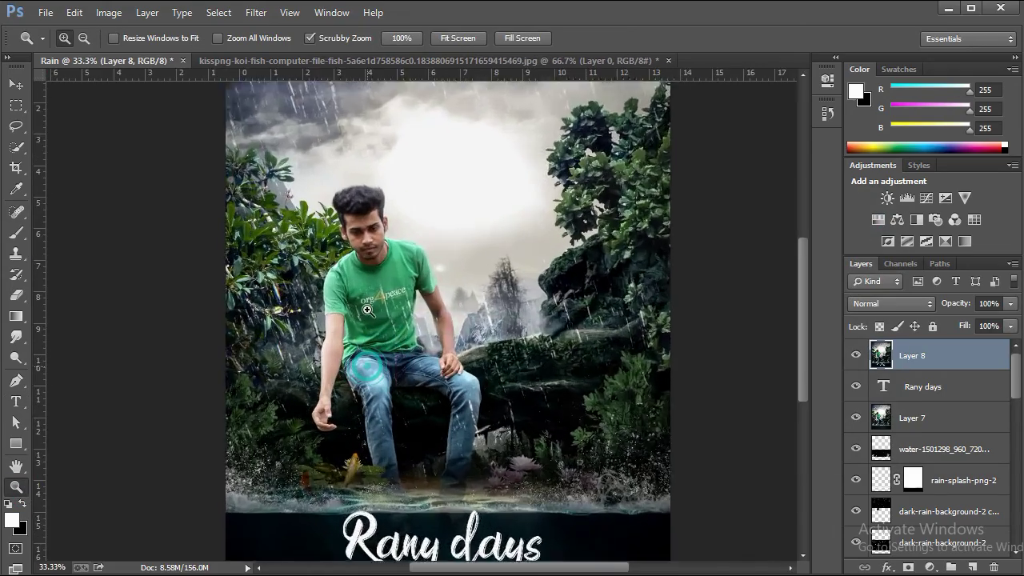
right_click(400, 231)
left_click(458, 239)
right_click(469, 375)
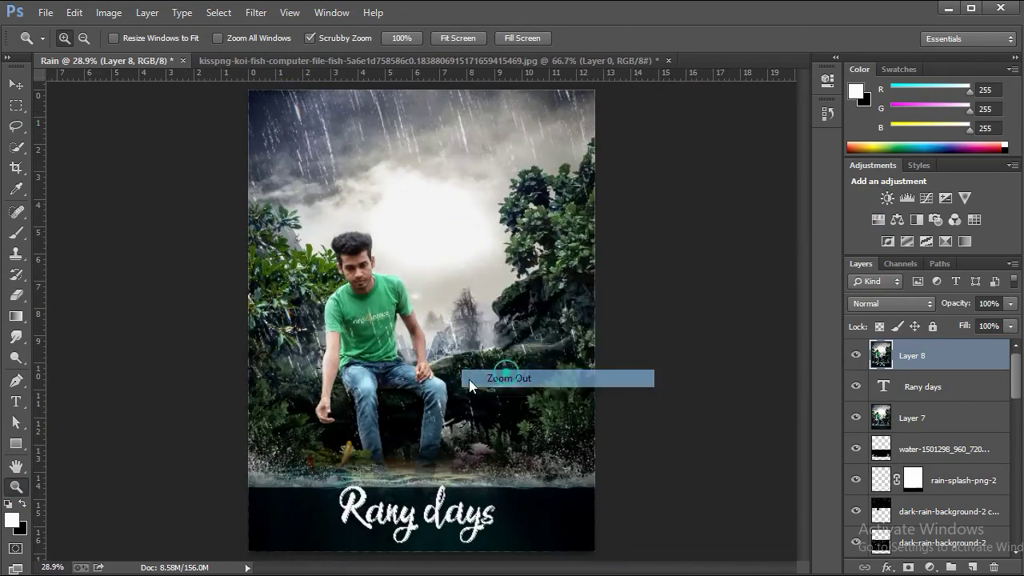